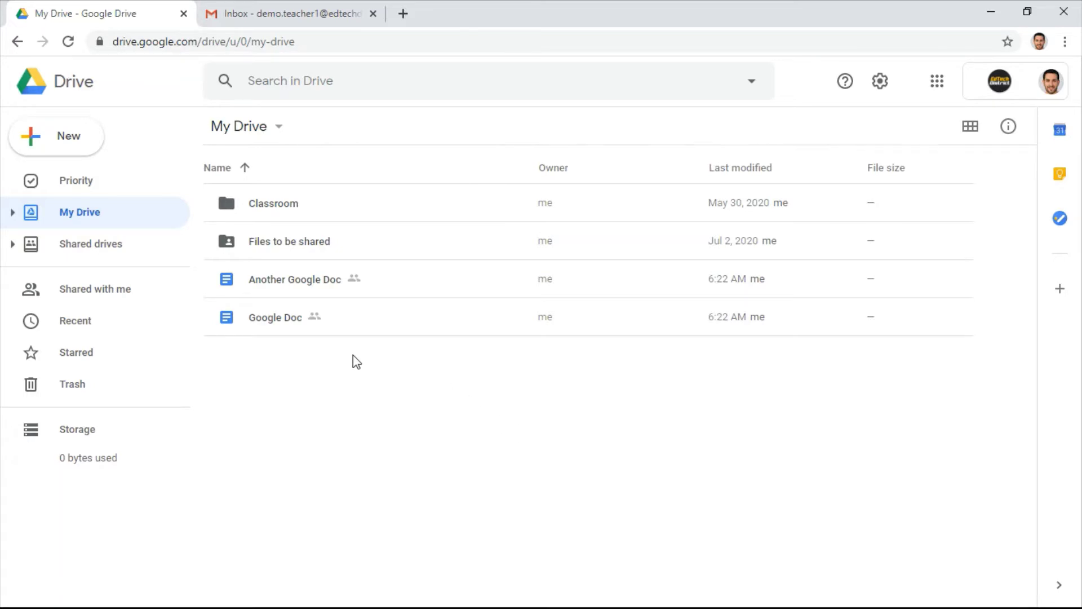
# - Review the two shared Google Docs and the contents of the Files to be shared folder in the owner's My Drive
pyautogui.moveTo(288, 352); pyautogui.dragTo(270, 288)
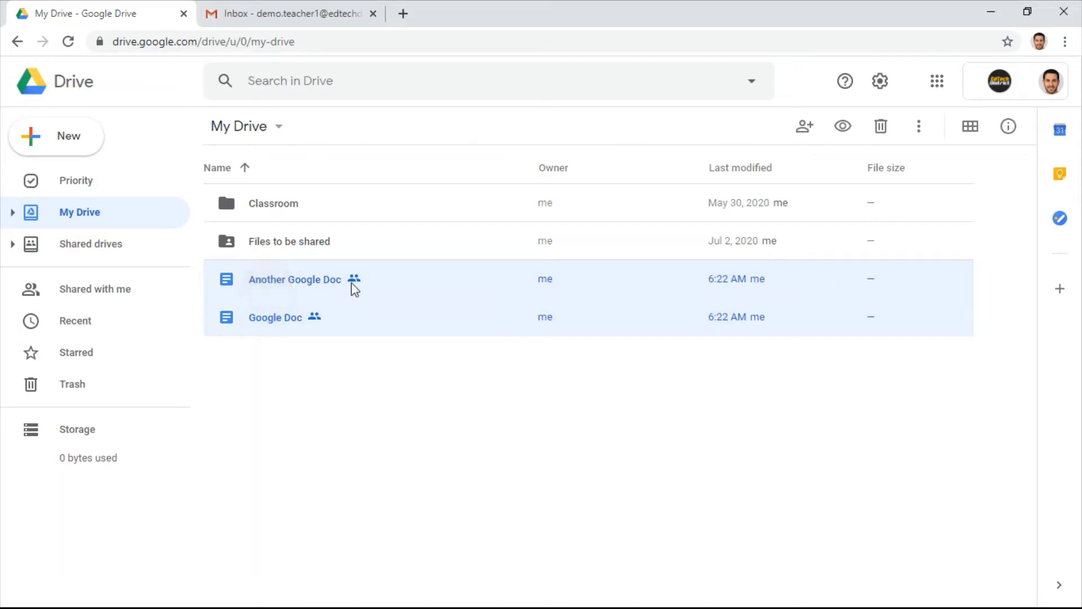
pyautogui.click(343, 241)
pyautogui.doubleClick(345, 241)
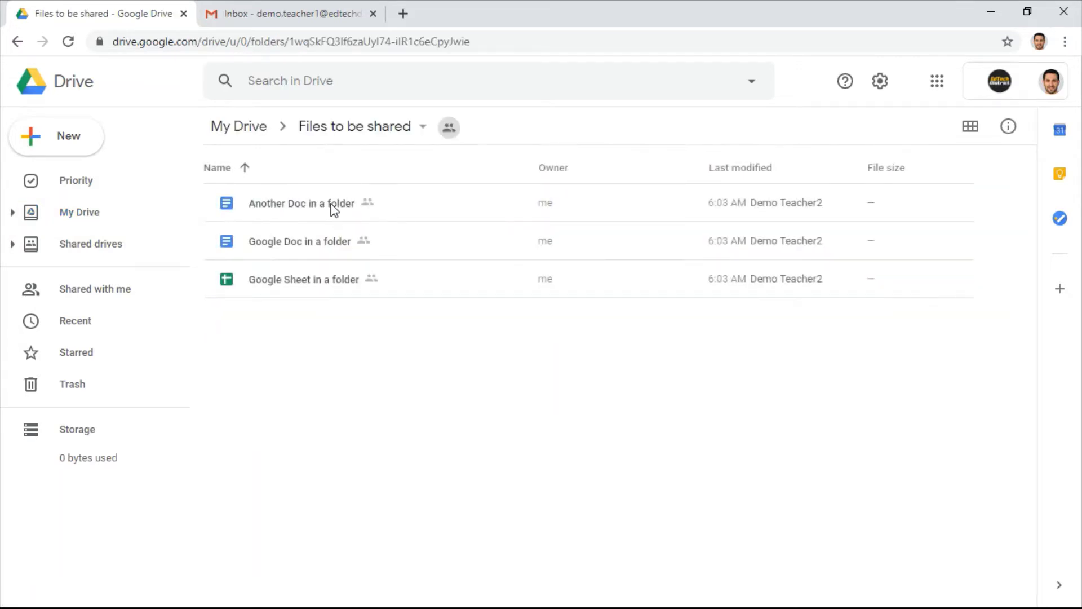
pyautogui.click(257, 131)
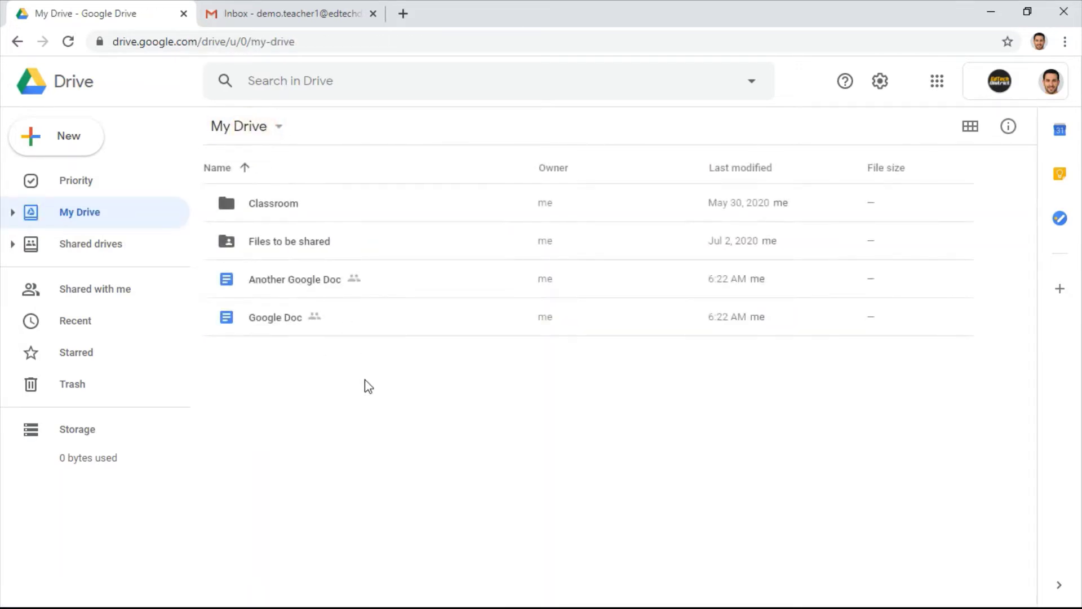
# - In the collaborator's Drive, add My Drive shortcuts for Another Google Doc, Google Doc and Files to be shared from Shared with me, and view them
pyautogui.hotkey('alt', 'Tab')
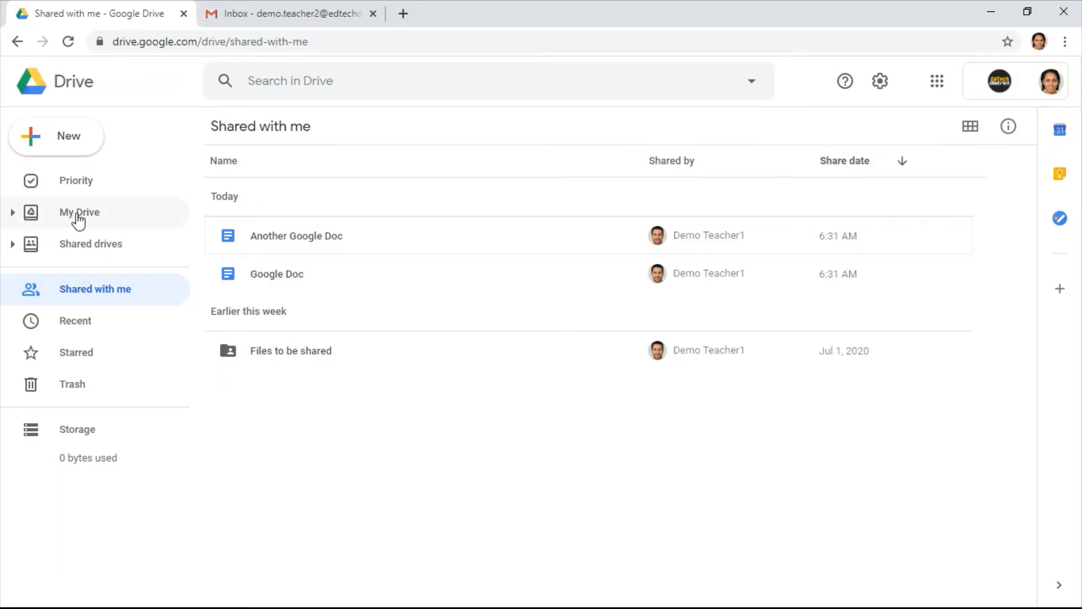
pyautogui.moveTo(297, 234); pyautogui.dragTo(93, 214)
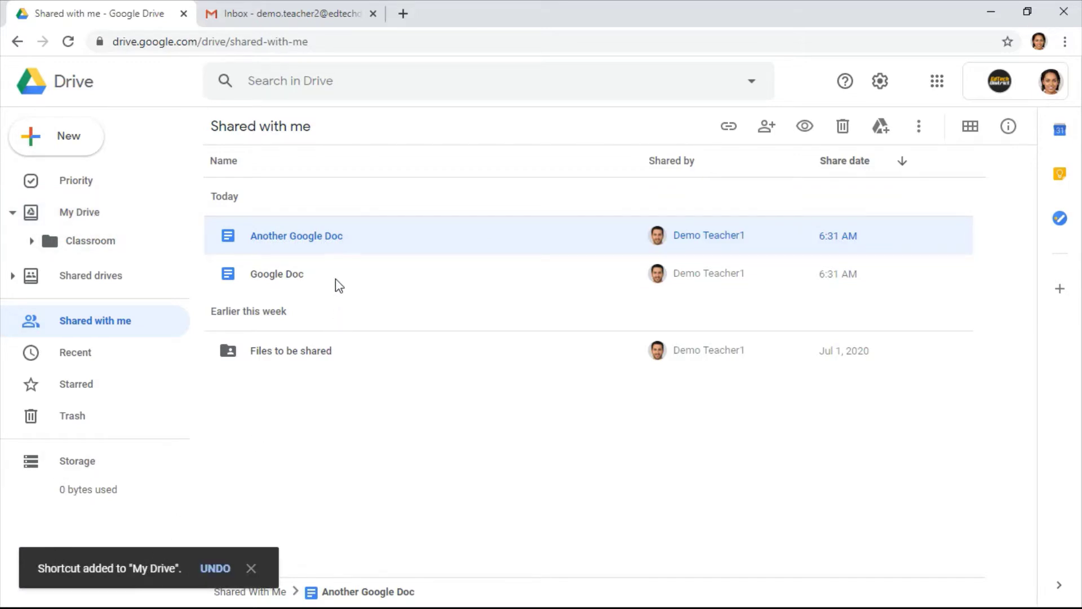
pyautogui.moveTo(336, 275); pyautogui.dragTo(79, 220)
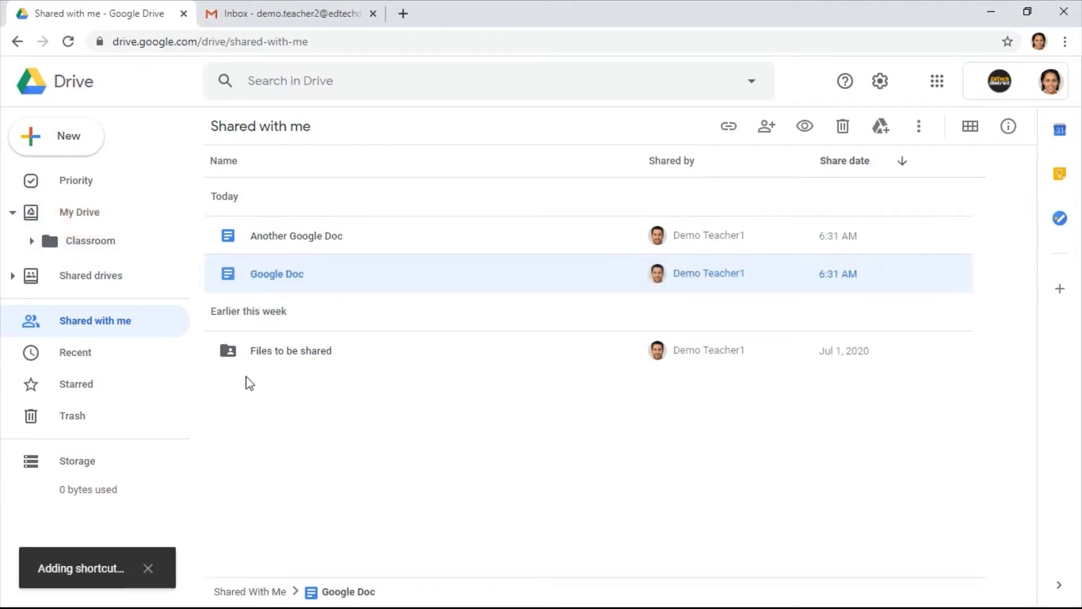
pyautogui.click(297, 357)
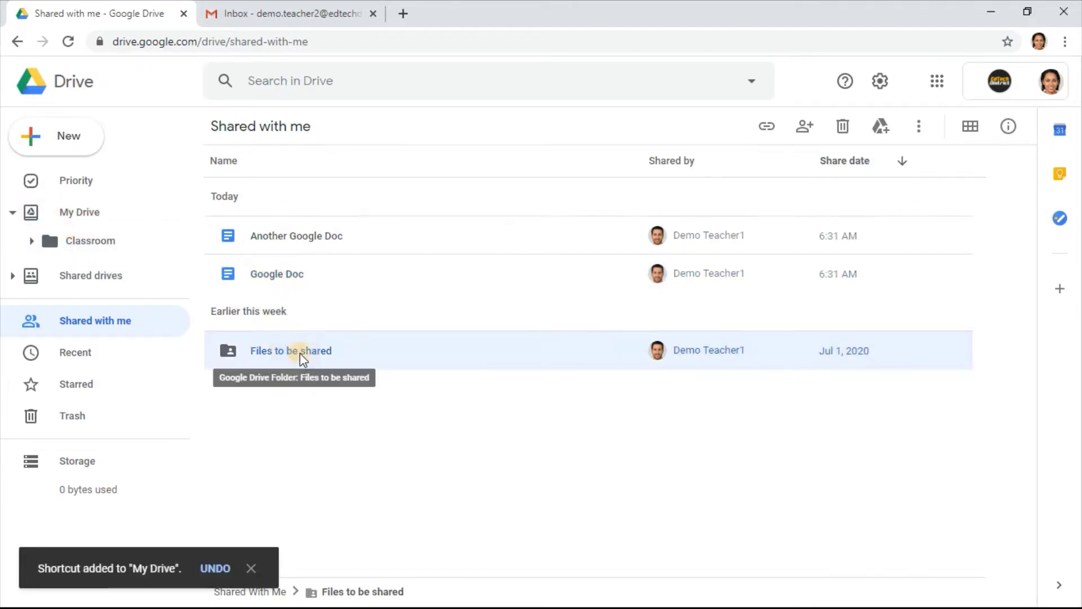
pyautogui.moveTo(297, 351); pyautogui.dragTo(77, 209)
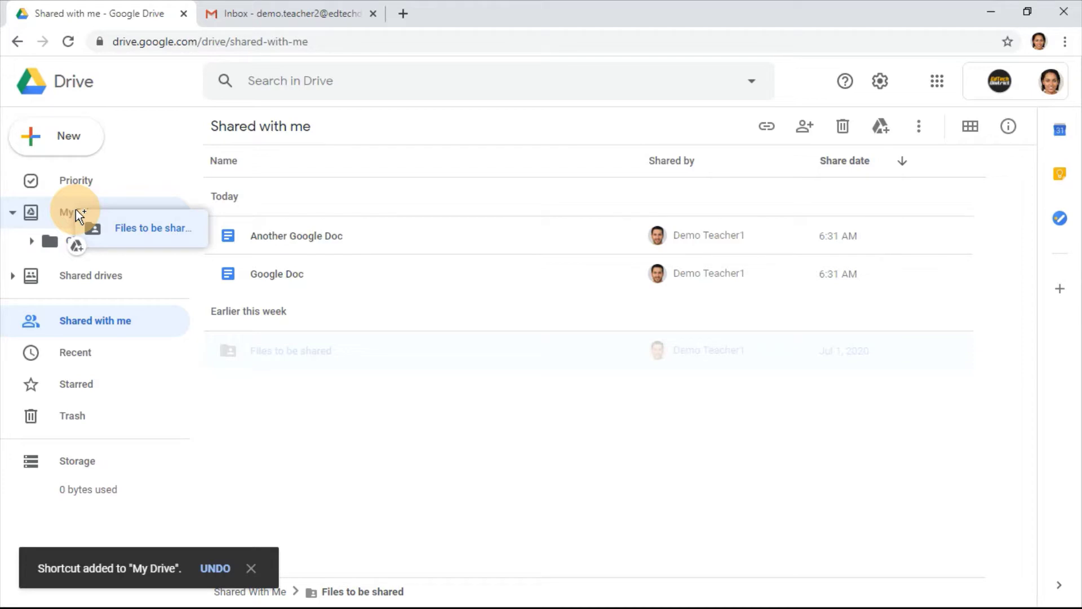
pyautogui.moveTo(76, 210); pyautogui.dragTo(77, 217)
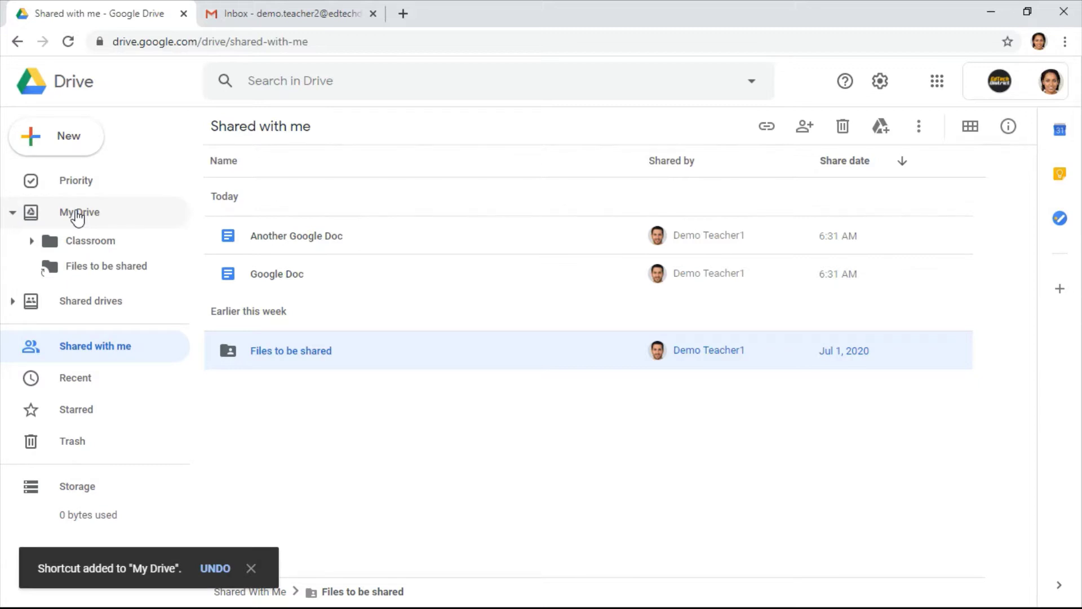
pyautogui.click(77, 213)
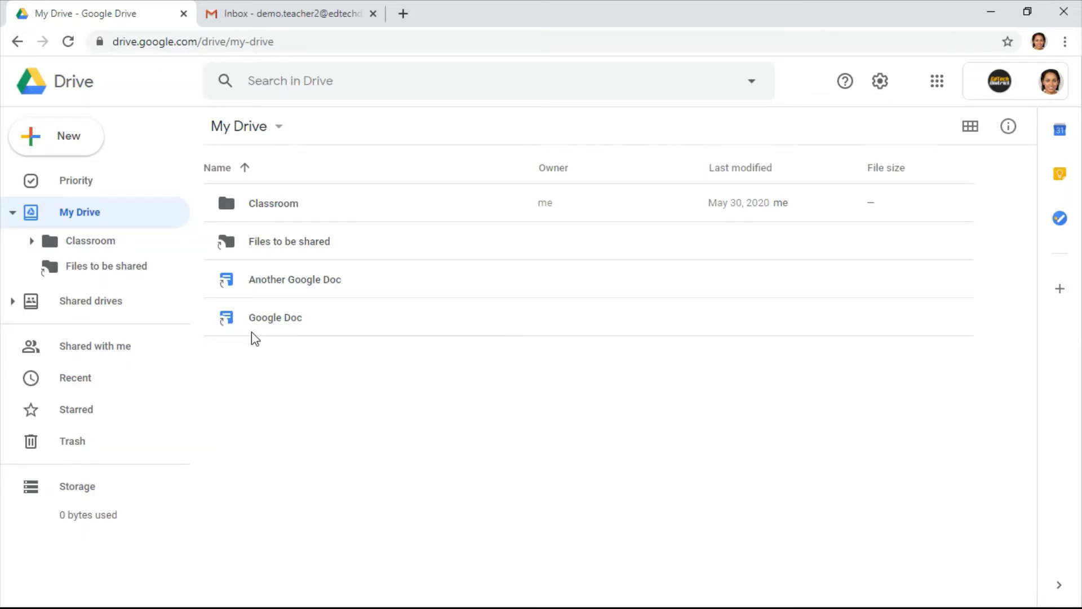
# - Switch to the owner's Drive and check the original docs and the files inside the Files to be shared folder
pyautogui.hotkey('alt', 'Tab')
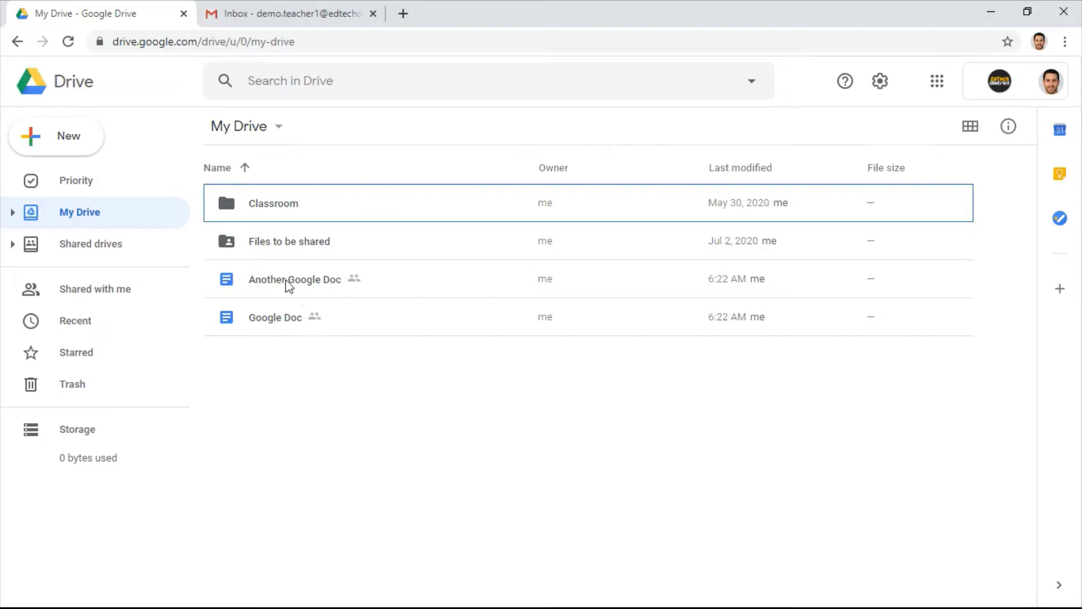
pyautogui.doubleClick(365, 246)
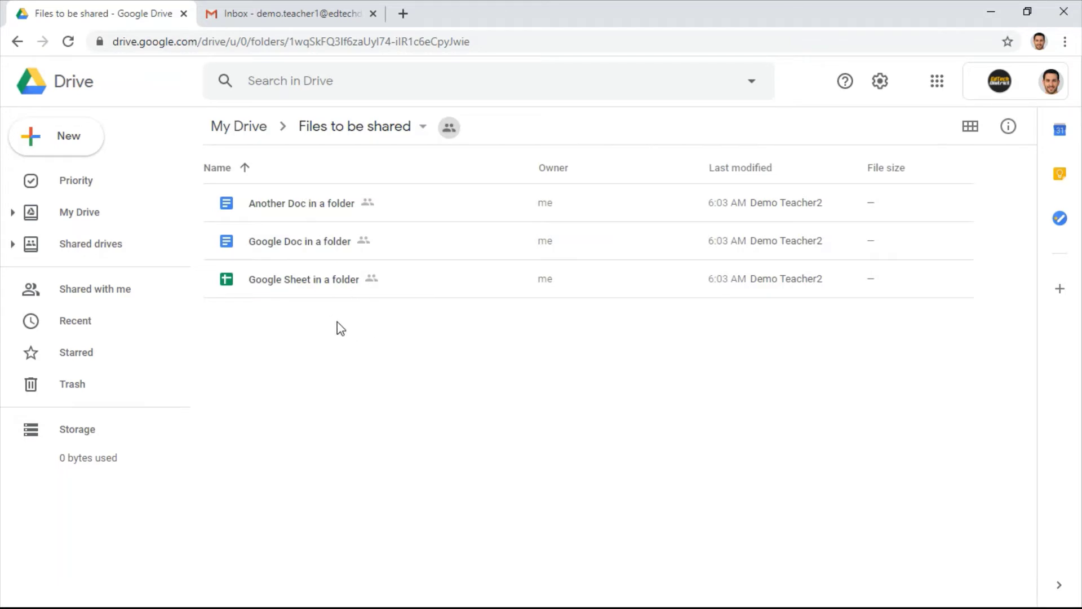
pyautogui.click(282, 205)
pyautogui.click(255, 137)
# - In the collaborator's My Drive, remove the shortcuts to Another Google Doc, Google Doc and the Files to be shared folder
pyautogui.hotkey('alt', 'Tab')
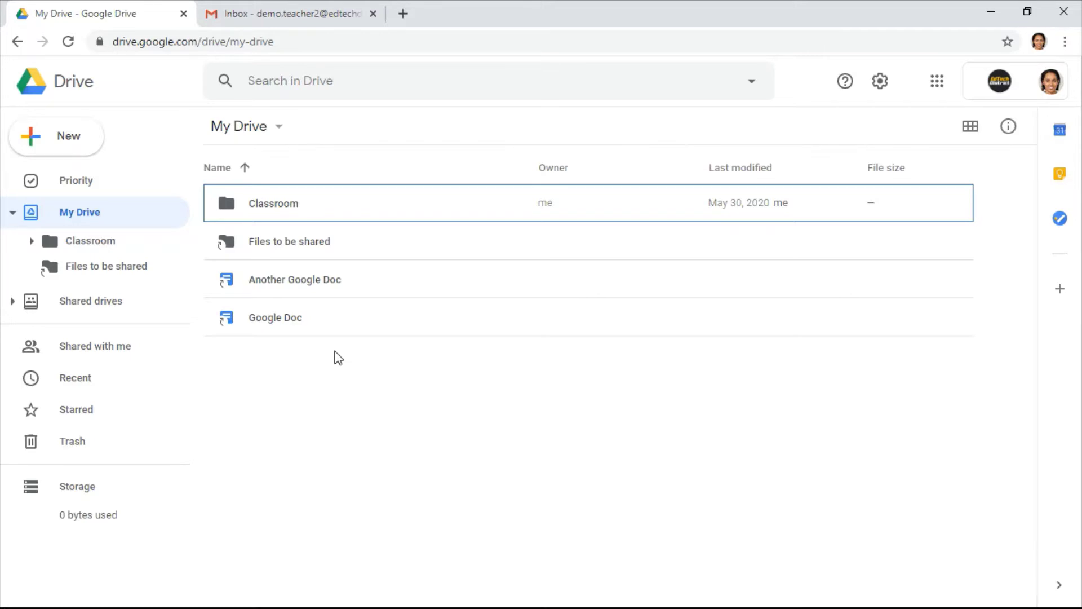
pyautogui.moveTo(290, 343); pyautogui.dragTo(288, 279)
pyautogui.rightClick(289, 279)
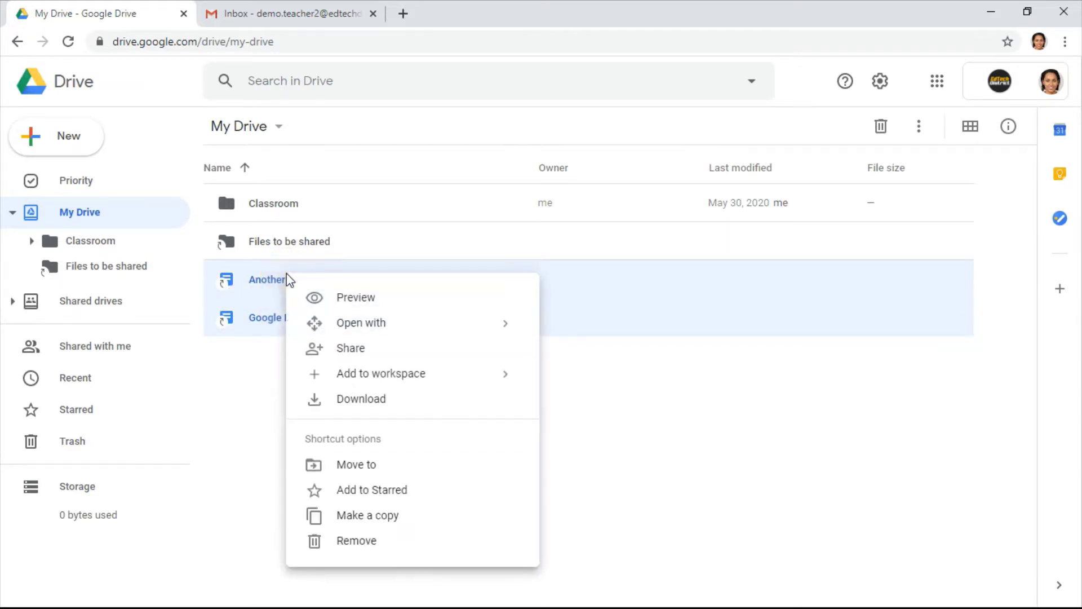
pyautogui.click(343, 539)
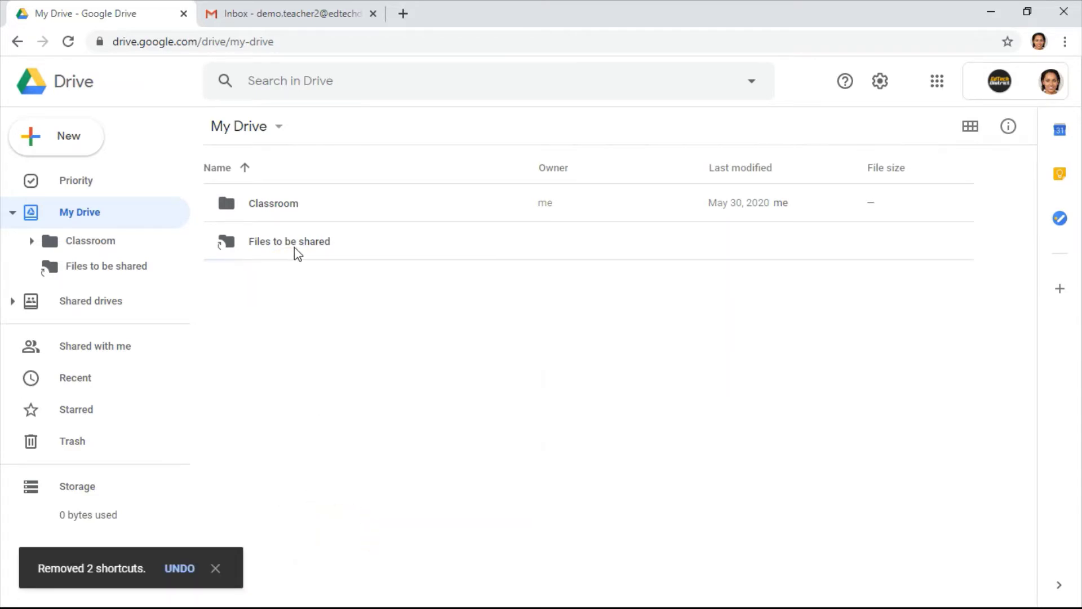
pyautogui.click(295, 249)
pyautogui.rightClick(294, 251)
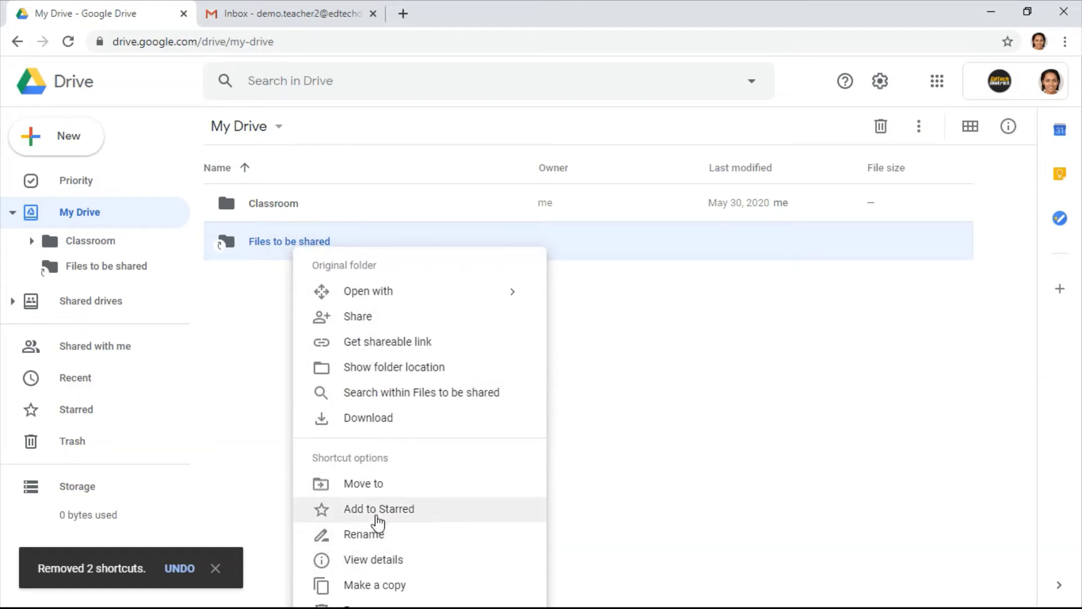
pyautogui.click(367, 604)
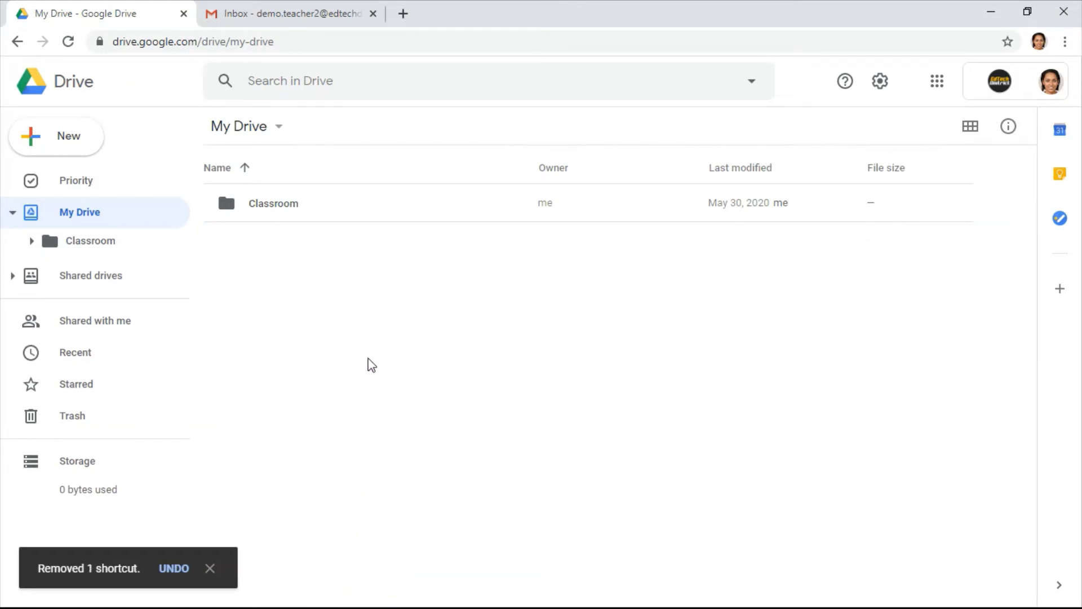
# - Return to the owner's Drive and recheck the originals, including the contents of Files to be shared, after the shortcut removal
pyautogui.hotkey('alt', 'Tab')
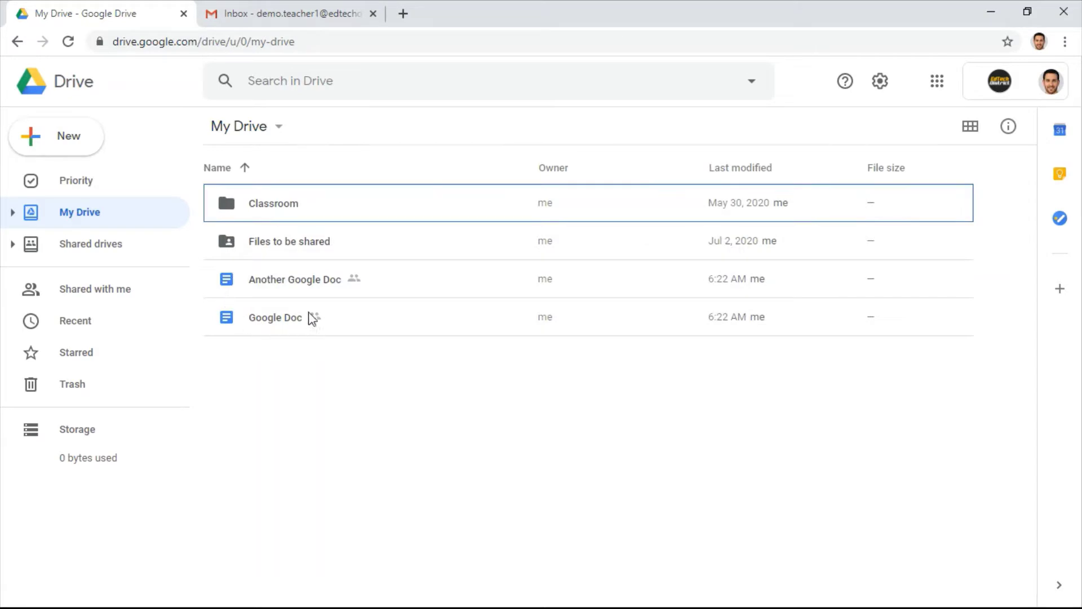
pyautogui.click(375, 252)
pyautogui.doubleClick(374, 249)
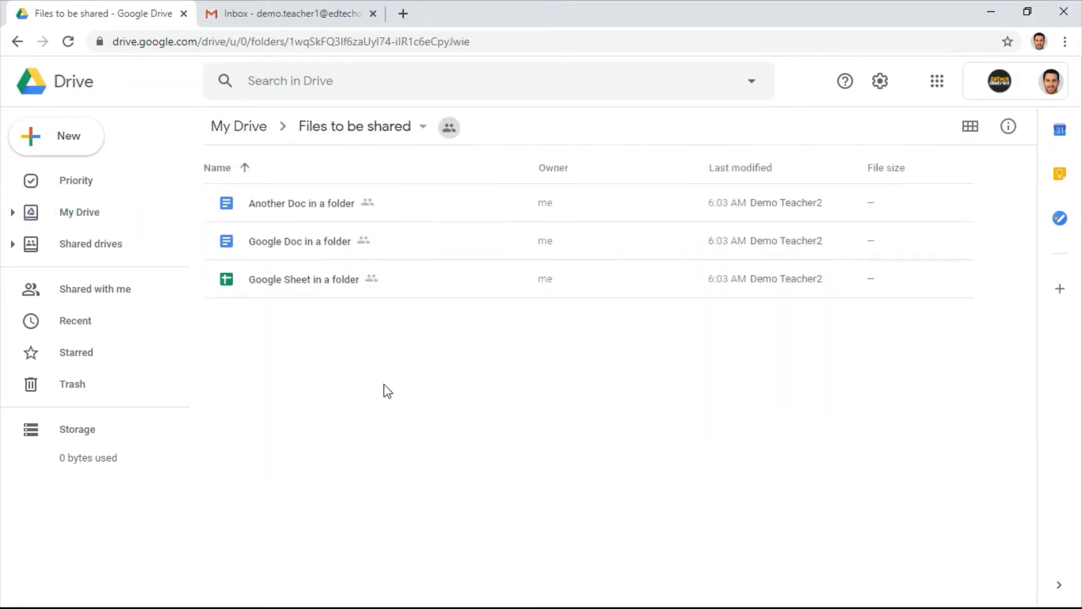
pyautogui.click(261, 130)
# - In the collaborator's Shared with me view, remove Another Google Doc and Google Doc
pyautogui.hotkey('alt', 'Tab')
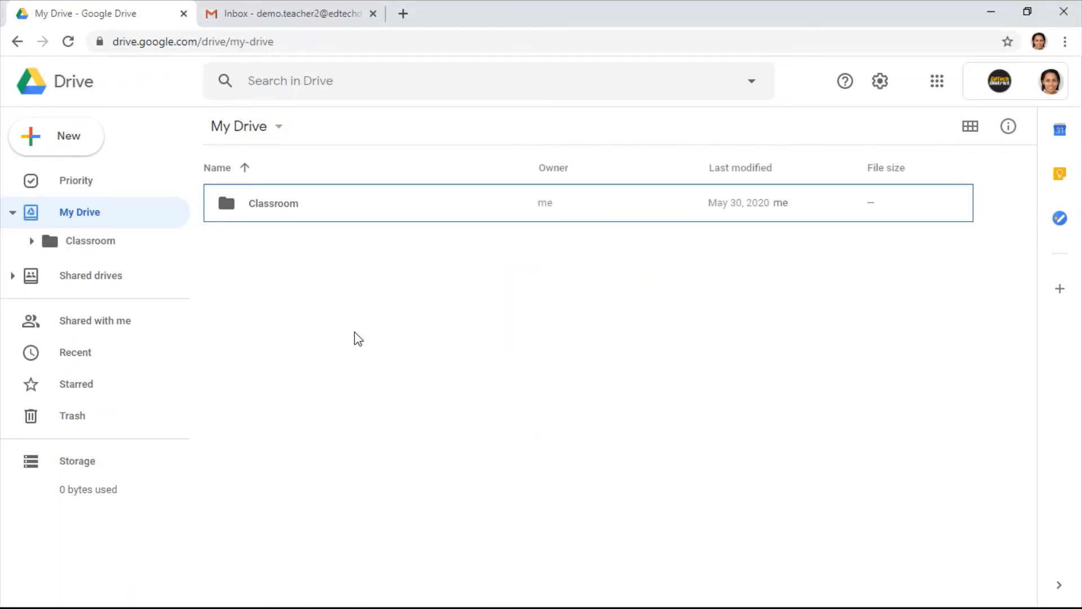
pyautogui.click(107, 318)
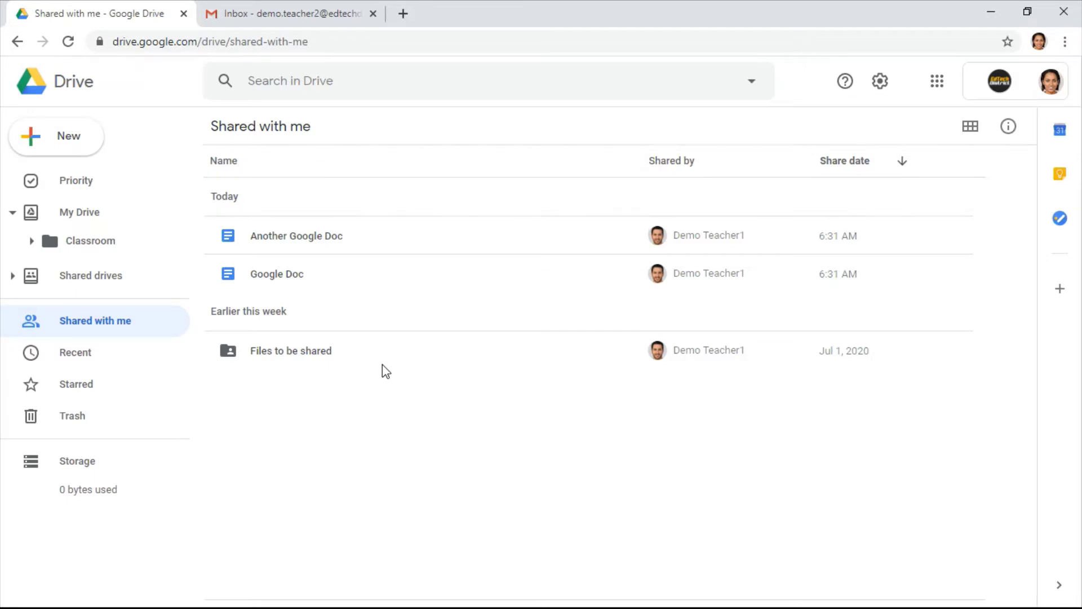
pyautogui.rightClick(305, 243)
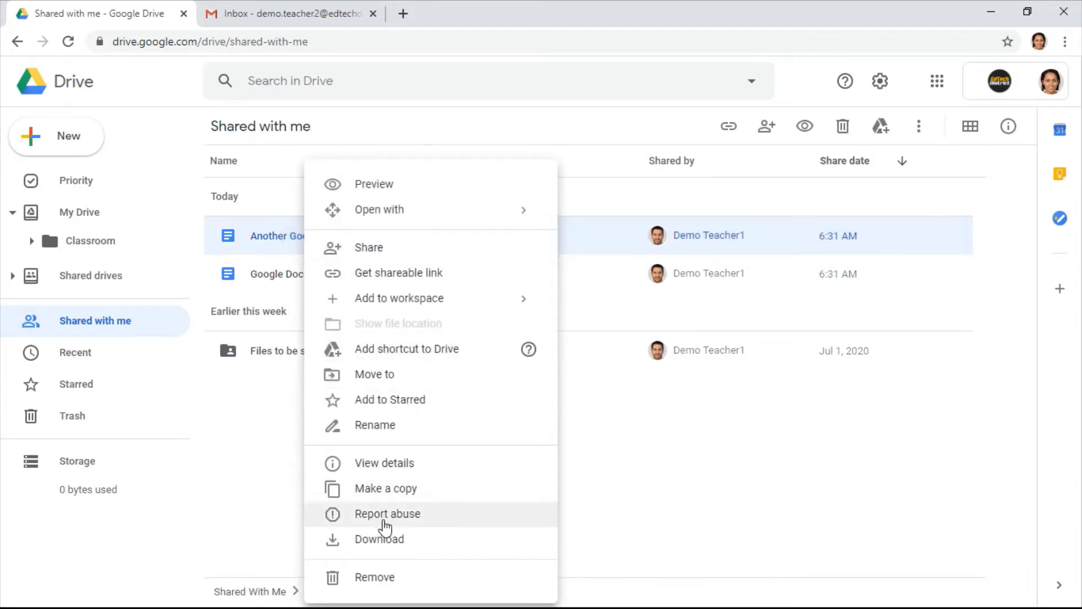
pyautogui.click(376, 576)
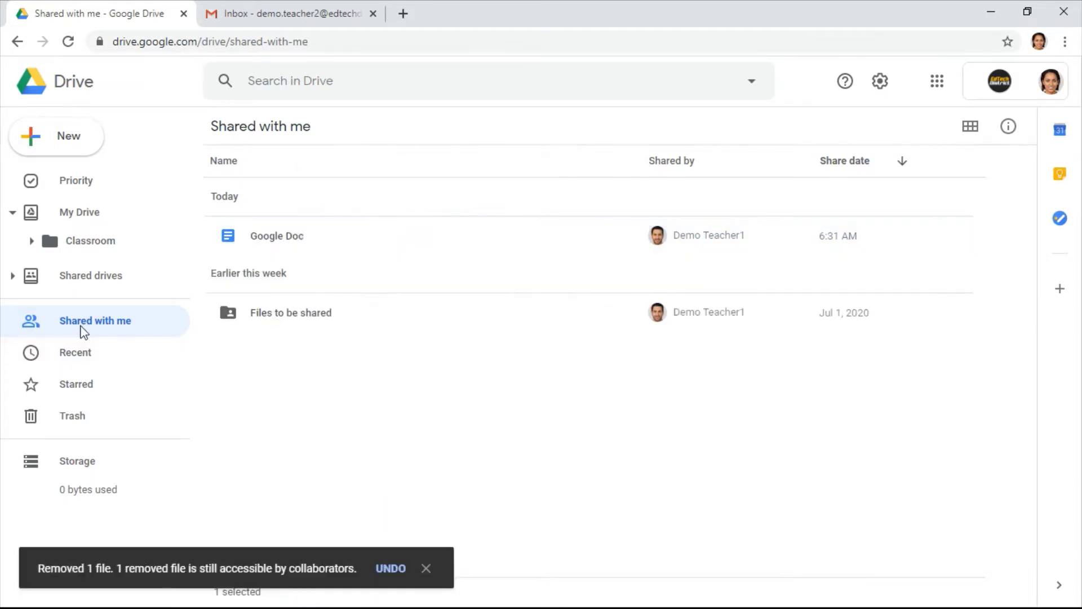
pyautogui.rightClick(322, 233)
pyautogui.click(412, 578)
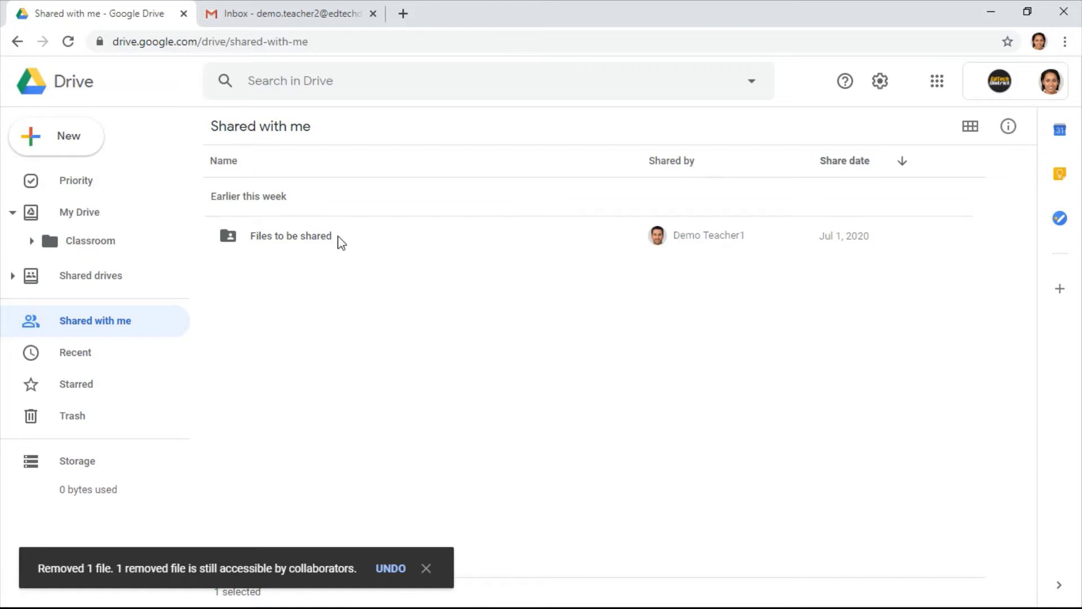
# - Remove the Files to be shared folder from Shared with me, and check the originals in the owner's My Drive
pyautogui.click(337, 235)
pyautogui.rightClick(337, 236)
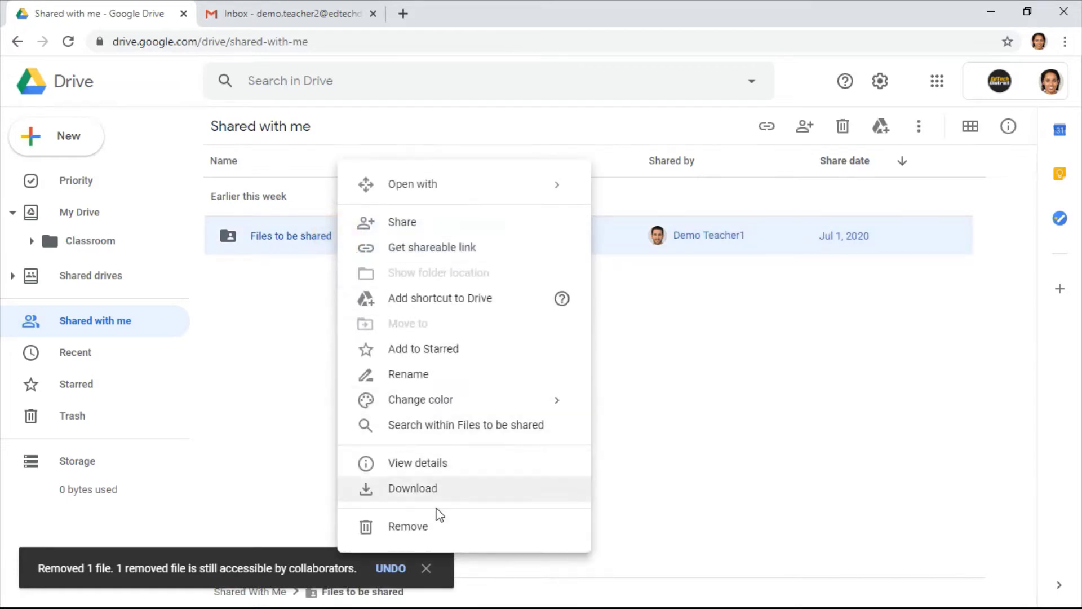
pyautogui.click(435, 523)
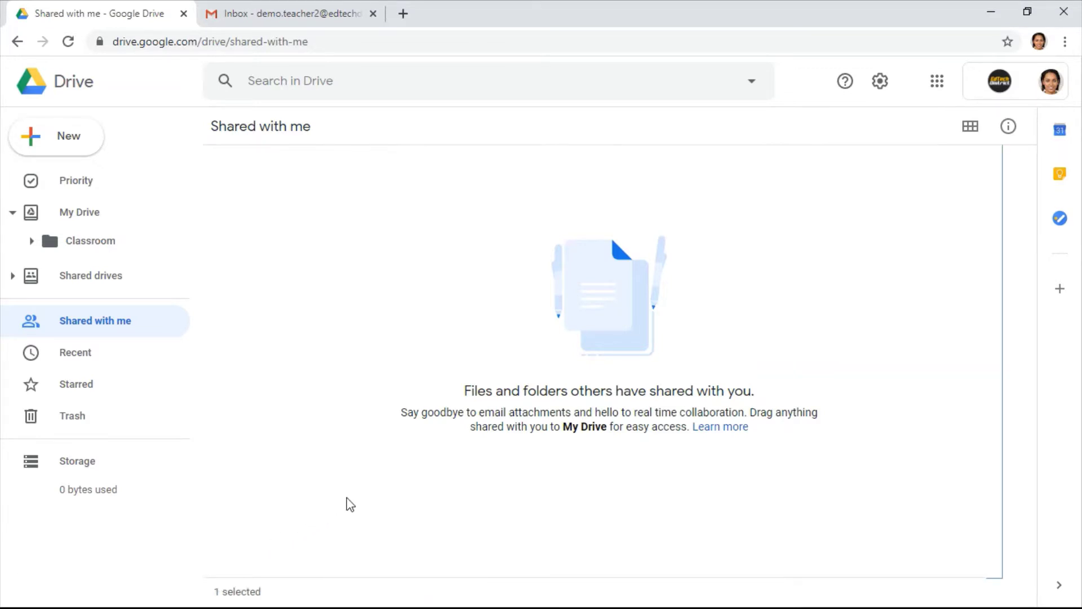
pyautogui.hotkey('alt', 'Tab')
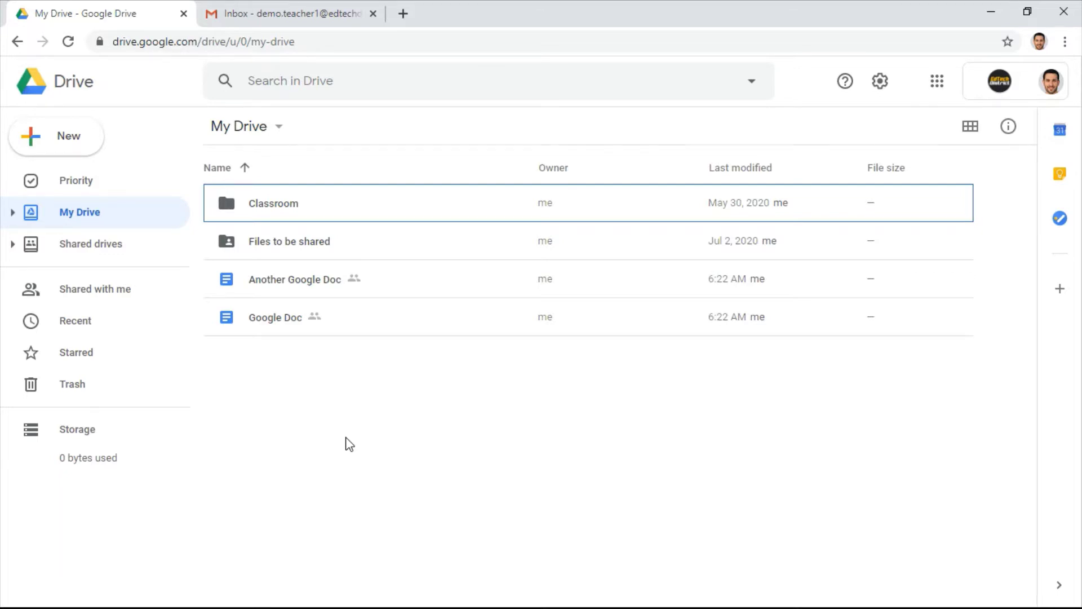
# - In the collaborator's Gmail, find the Files to be shared invitation in All Mail and open the folder from its link
pyautogui.hotkey('alt', 'Tab')
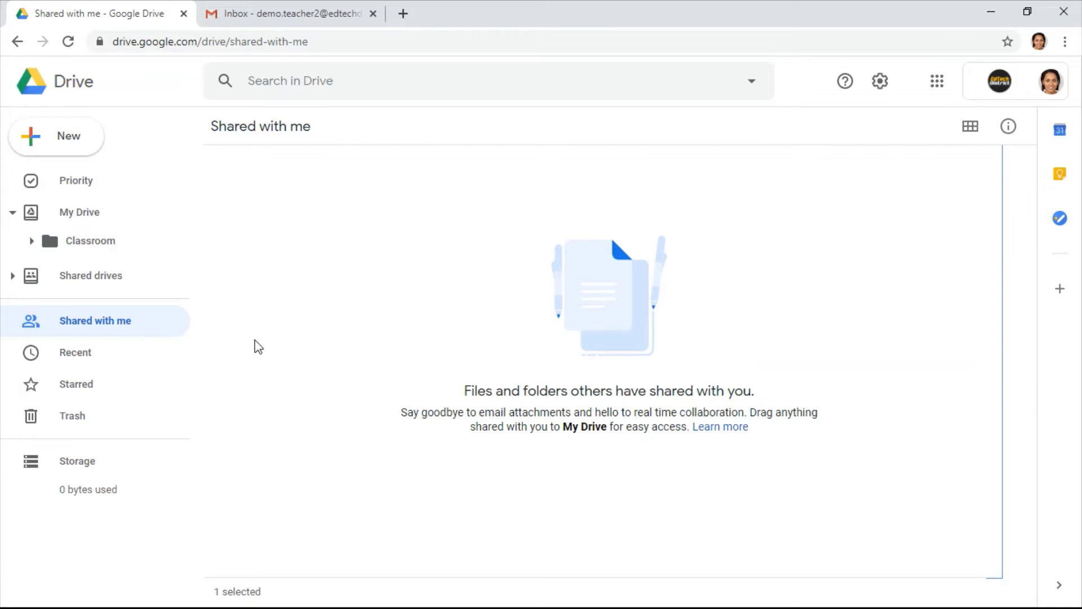
pyautogui.click(280, 10)
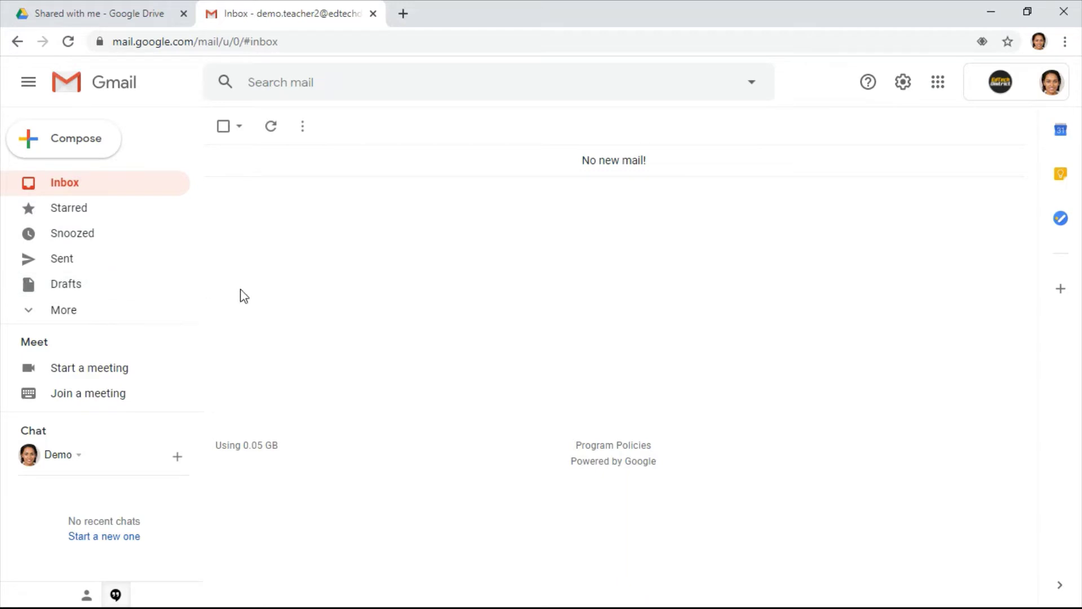
pyautogui.click(76, 311)
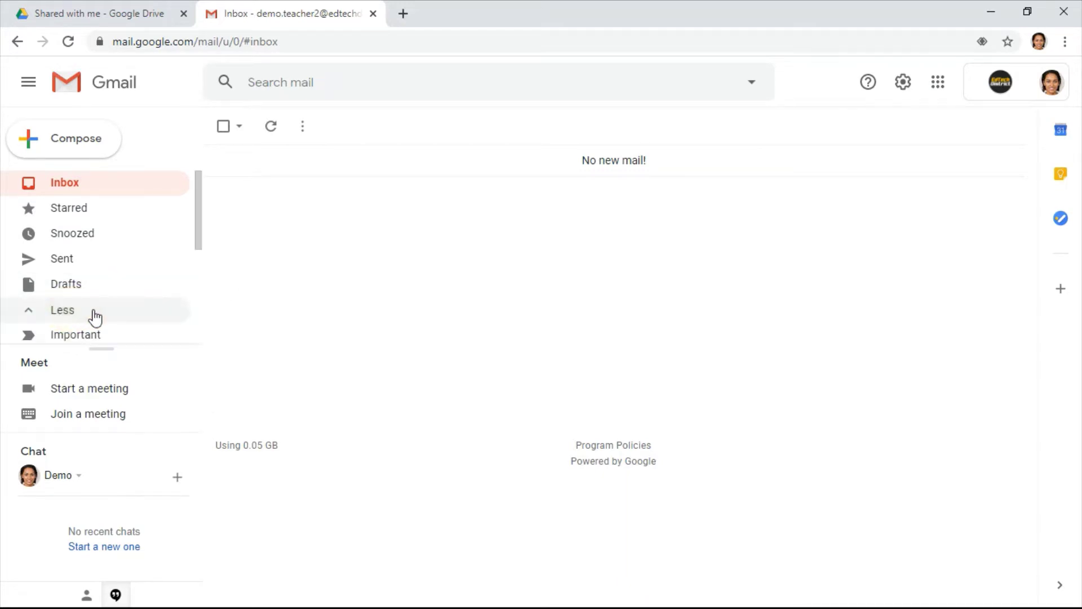
pyautogui.scroll(-4, 100, 321)
pyautogui.click(106, 206)
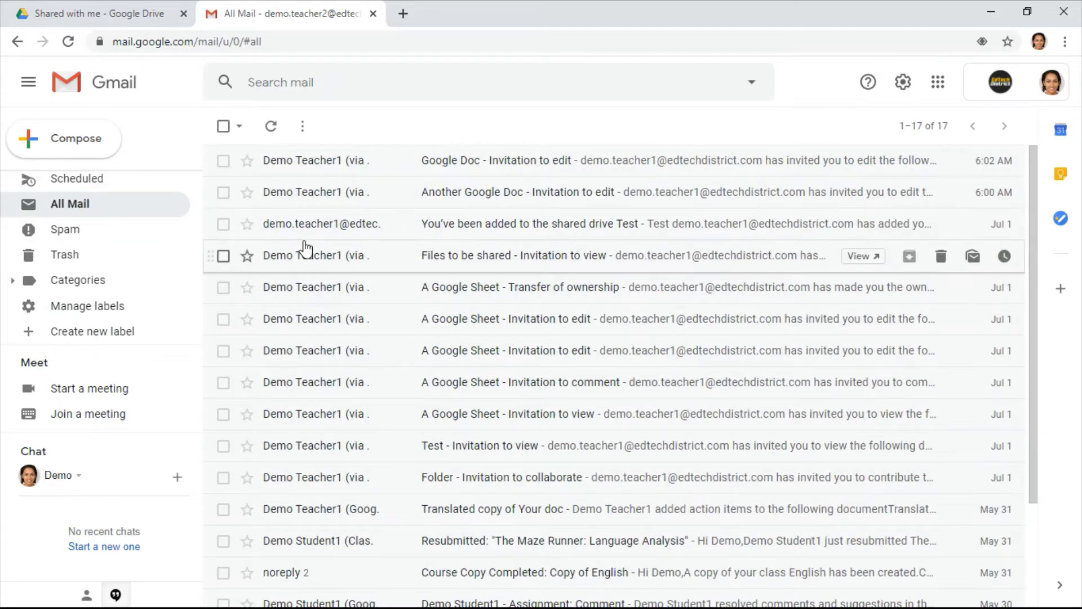
pyautogui.click(448, 261)
pyautogui.click(473, 318)
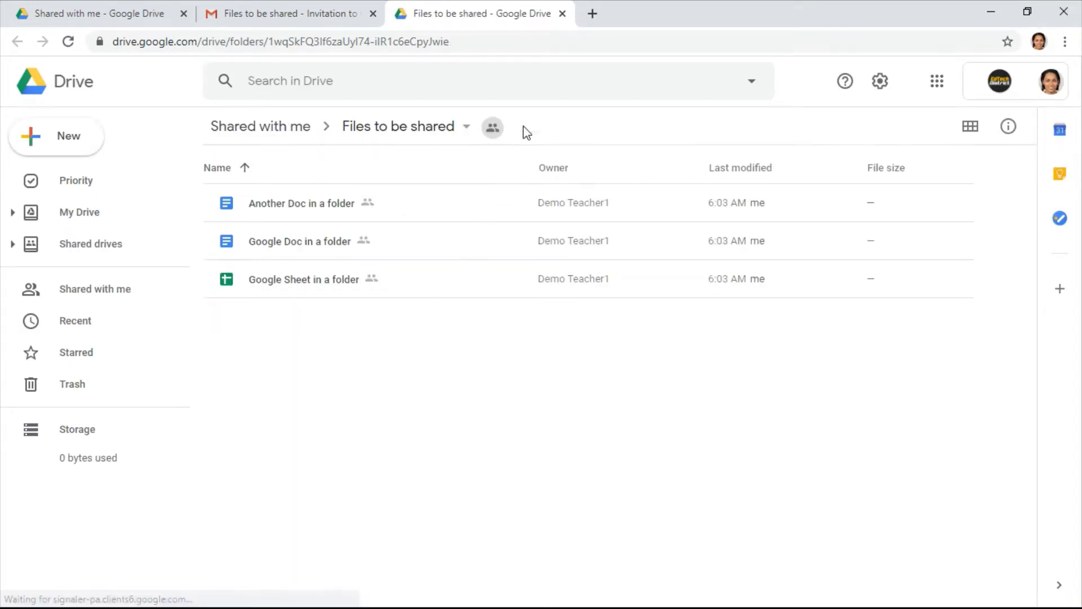
# - Close the folder opened from the invitation, return to Shared with me in Drive and open Files to be shared there
pyautogui.click(561, 13)
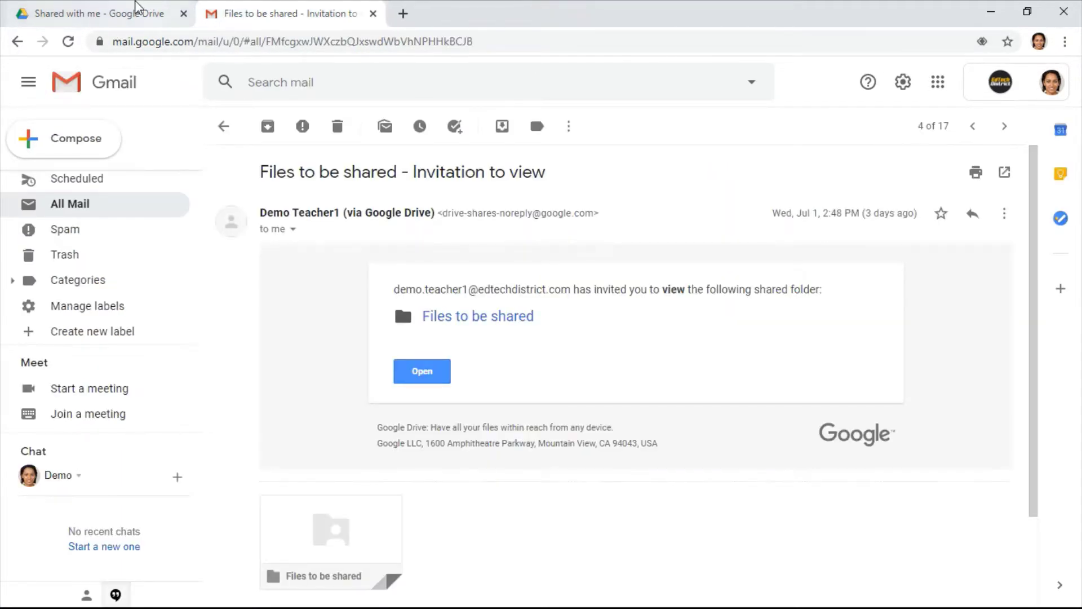
pyautogui.click(124, 13)
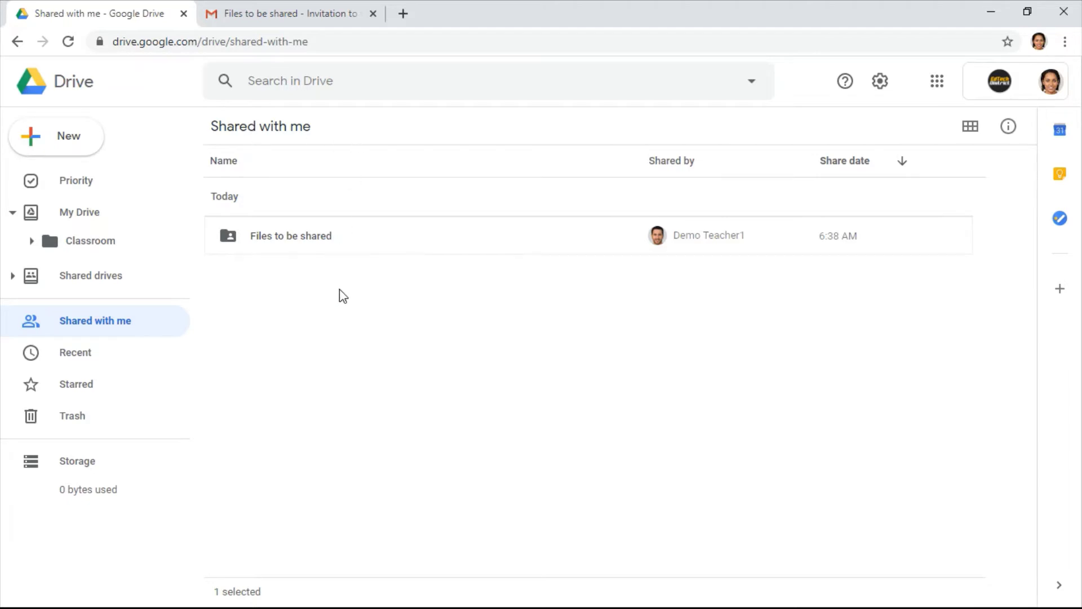
pyautogui.doubleClick(305, 236)
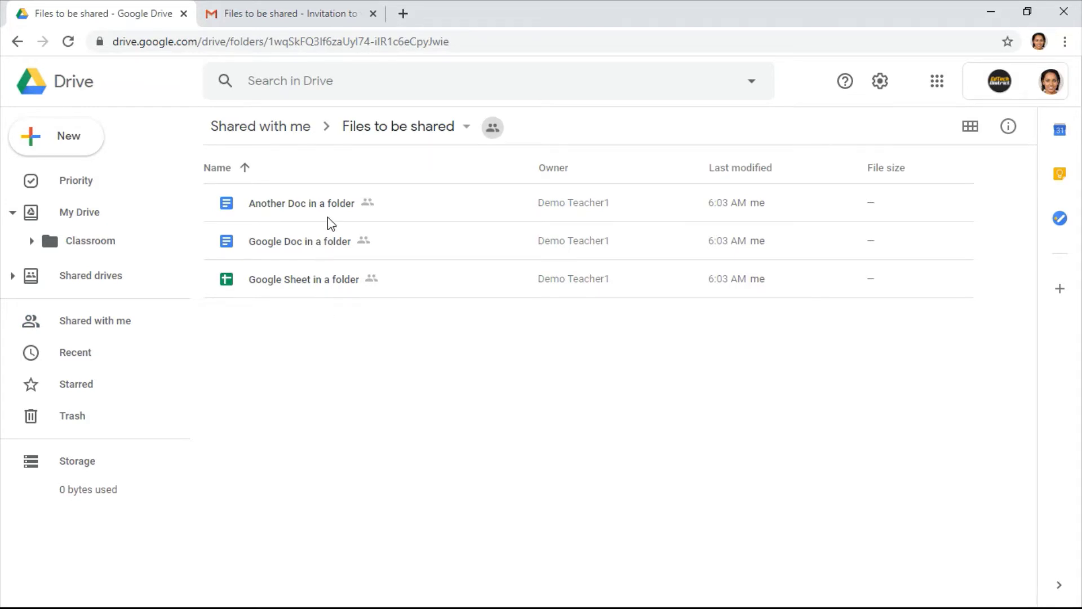
# - Move Another Doc in a folder from the shared folder to the collaborator's My Drive, and check Files to be shared in the owner's Drive
pyautogui.moveTo(327, 211); pyautogui.dragTo(87, 212)
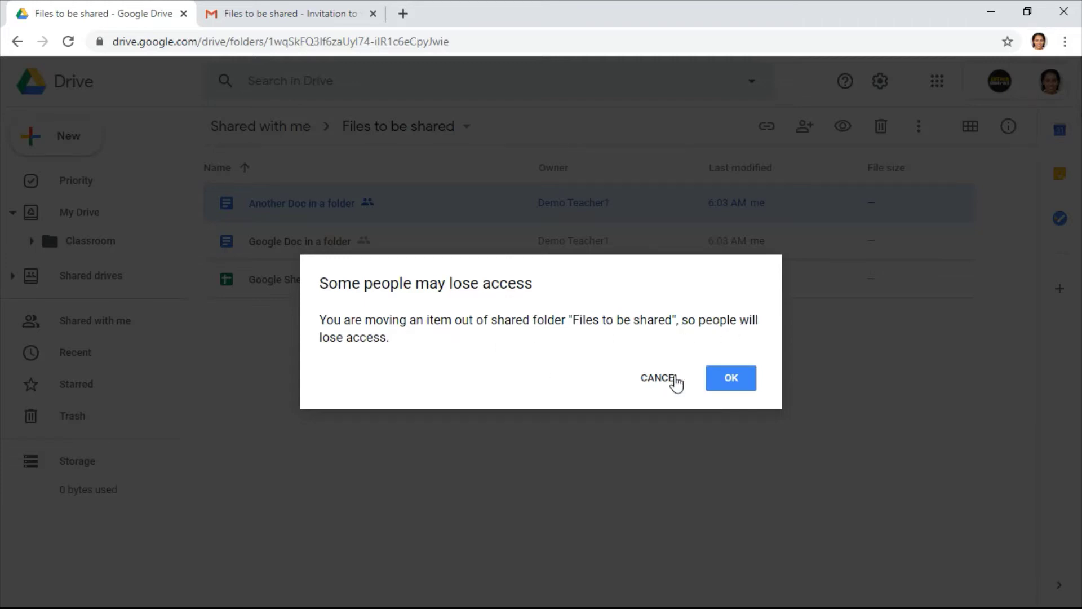
pyautogui.click(719, 381)
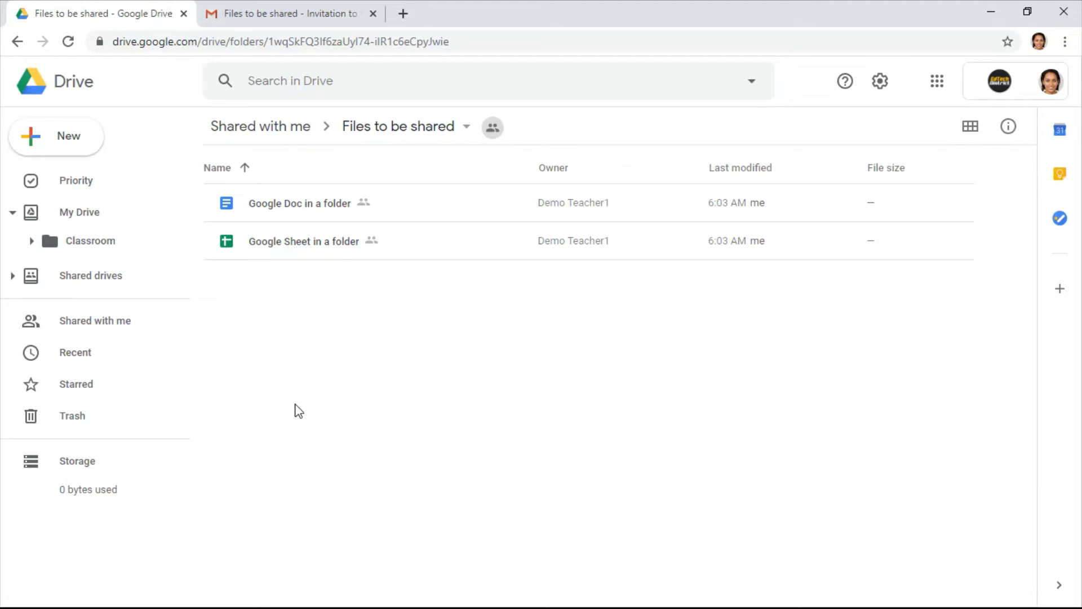
pyautogui.hotkey('alt', 'Tab')
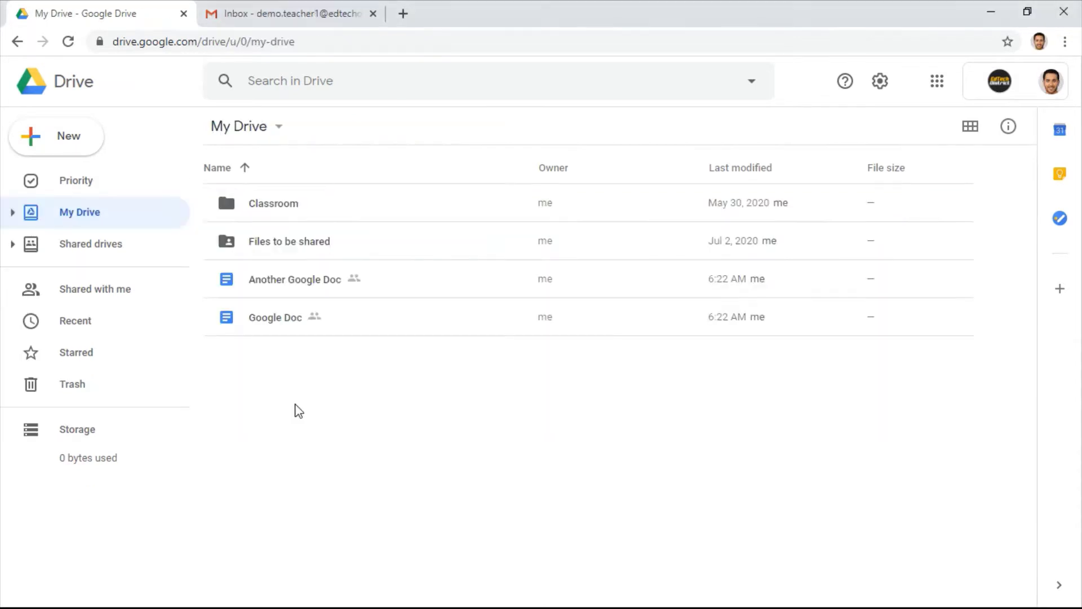
pyautogui.doubleClick(350, 242)
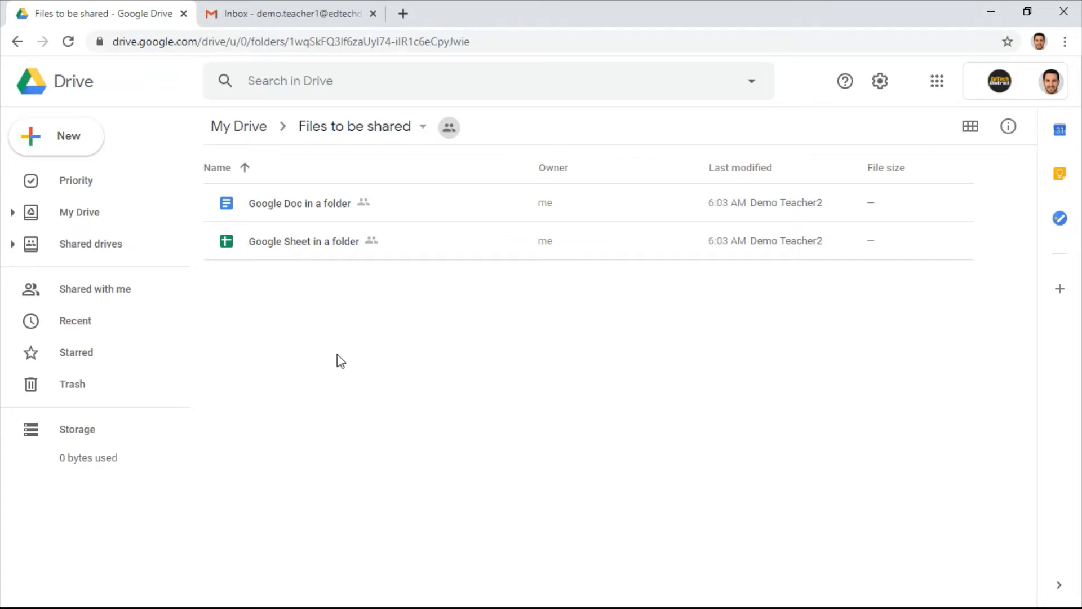
# - Remove Google Doc in a folder from the collaborator's view of Files to be shared, and check the same folder in the owner's Drive
pyautogui.hotkey('alt', 'Tab')
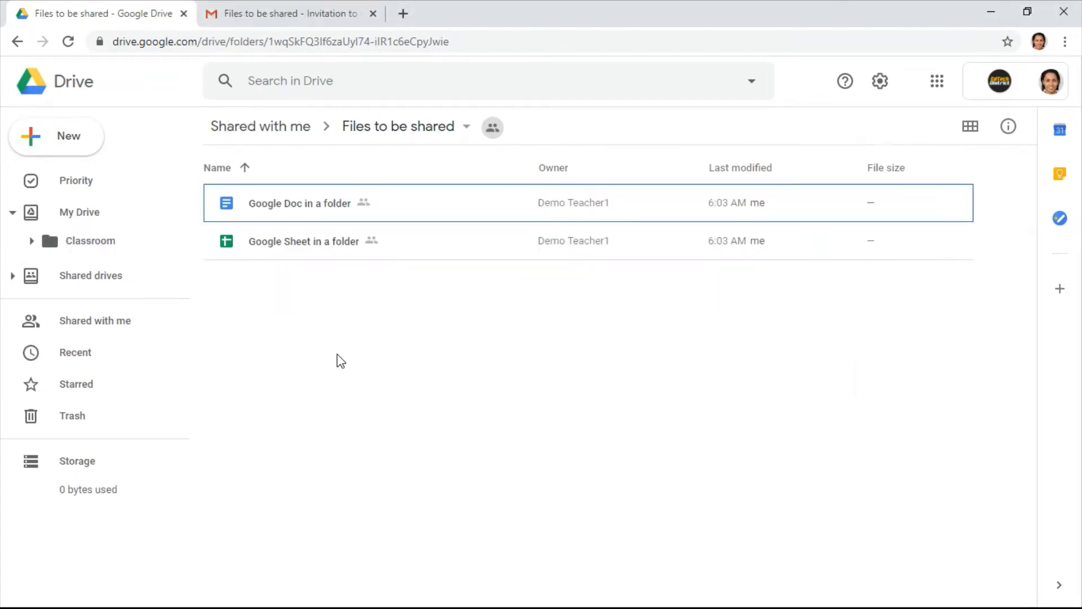
pyautogui.rightClick(304, 210)
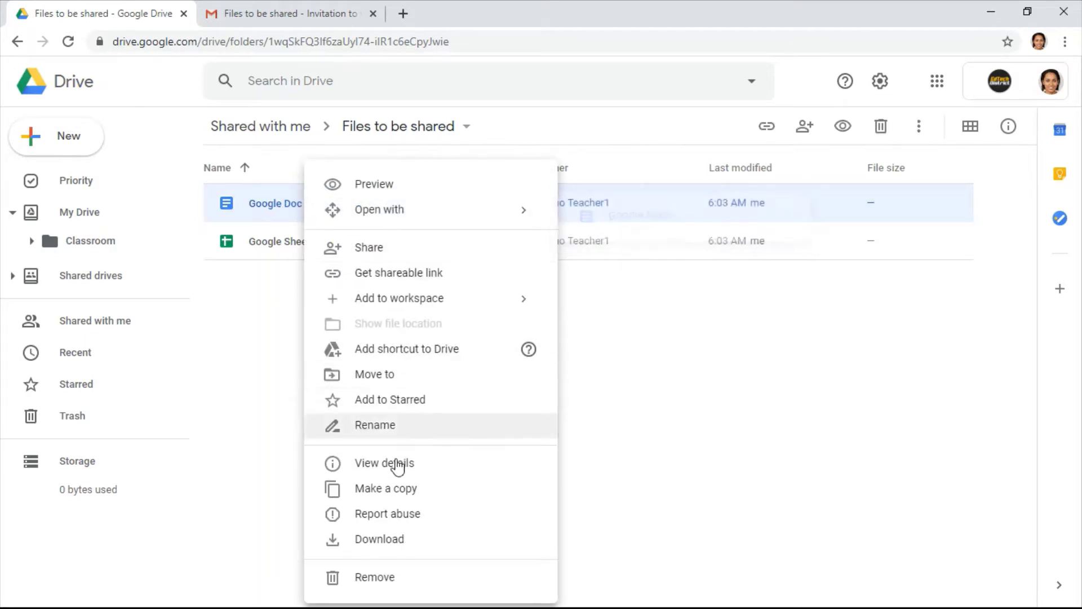
pyautogui.click(389, 575)
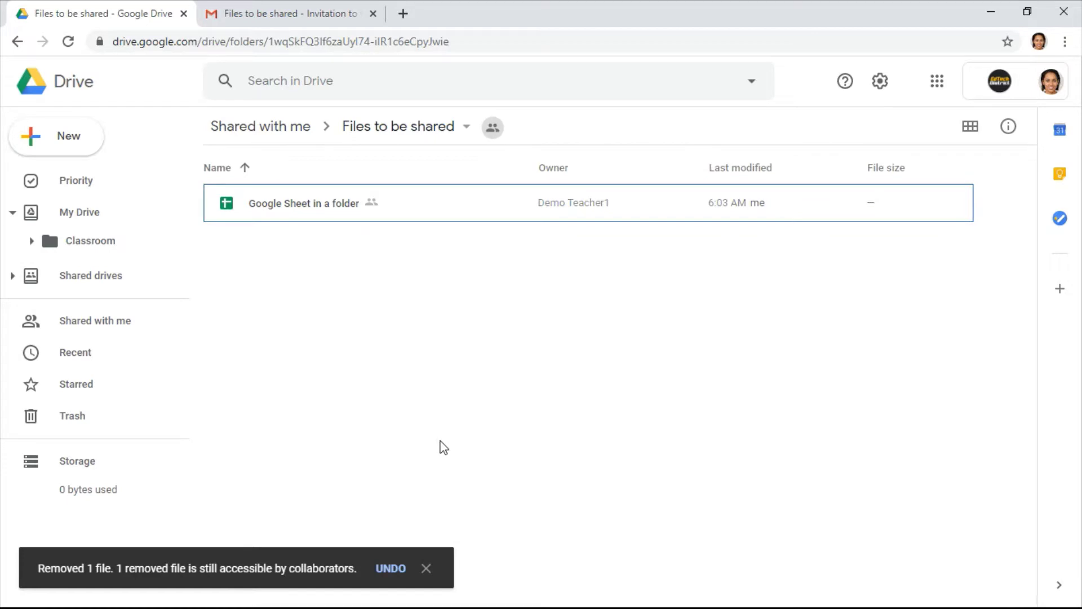
pyautogui.hotkey('alt', 'Tab')
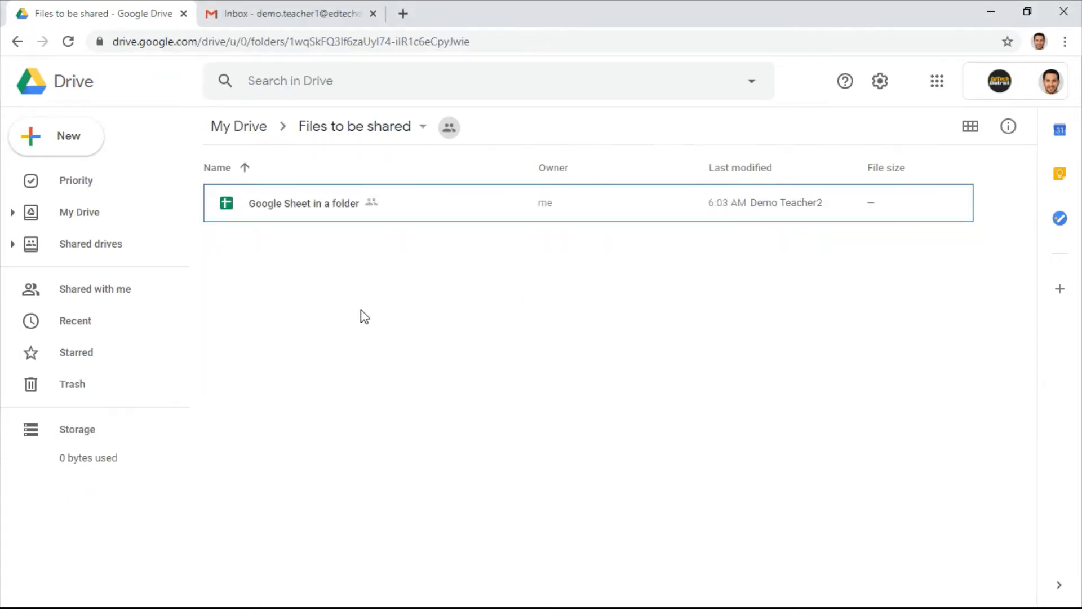
pyautogui.click(356, 304)
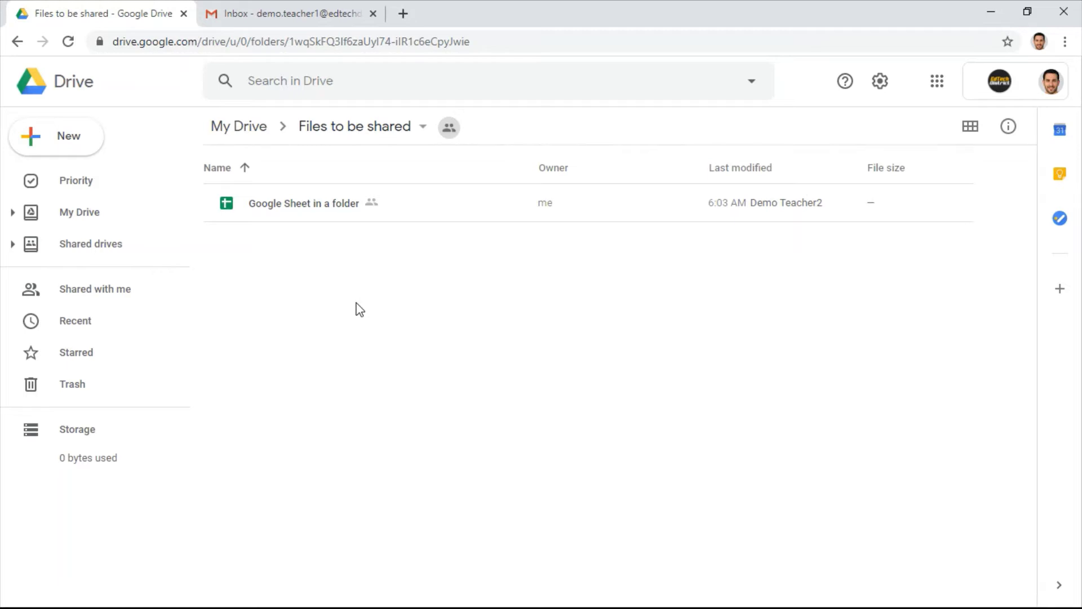
# - Examine the collaborator's Shared with me list and the contents of the Files to be shared folder
pyautogui.hotkey('alt', 'Tab')
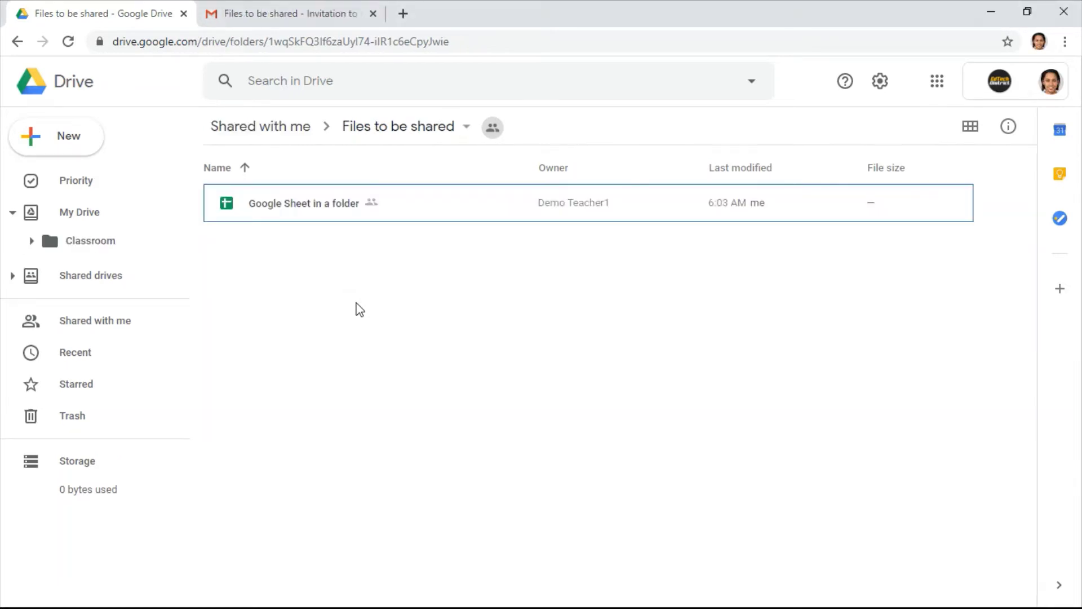
pyautogui.click(278, 131)
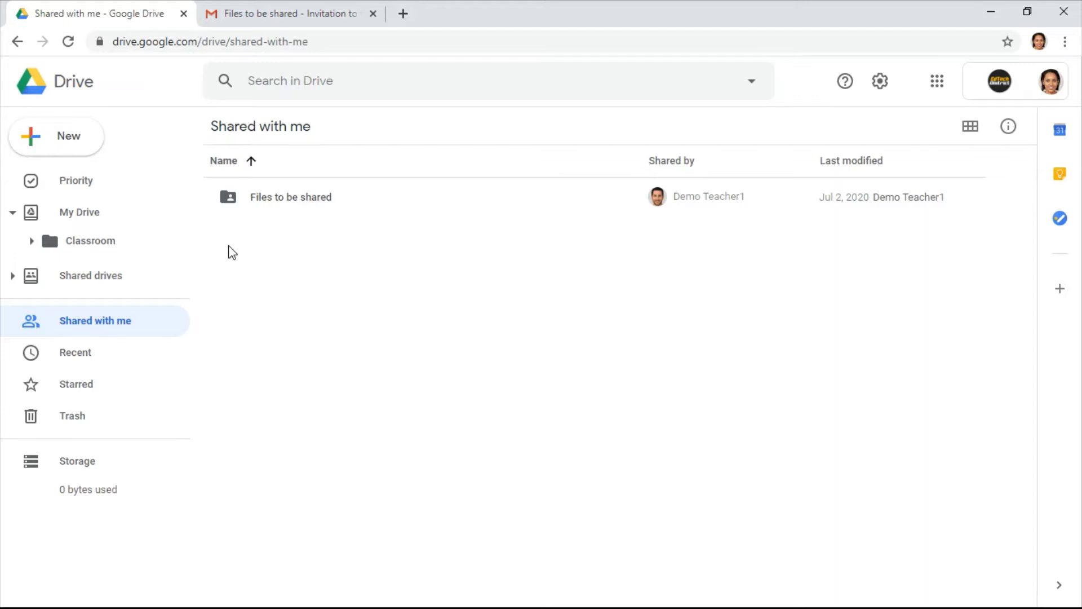
pyautogui.doubleClick(287, 201)
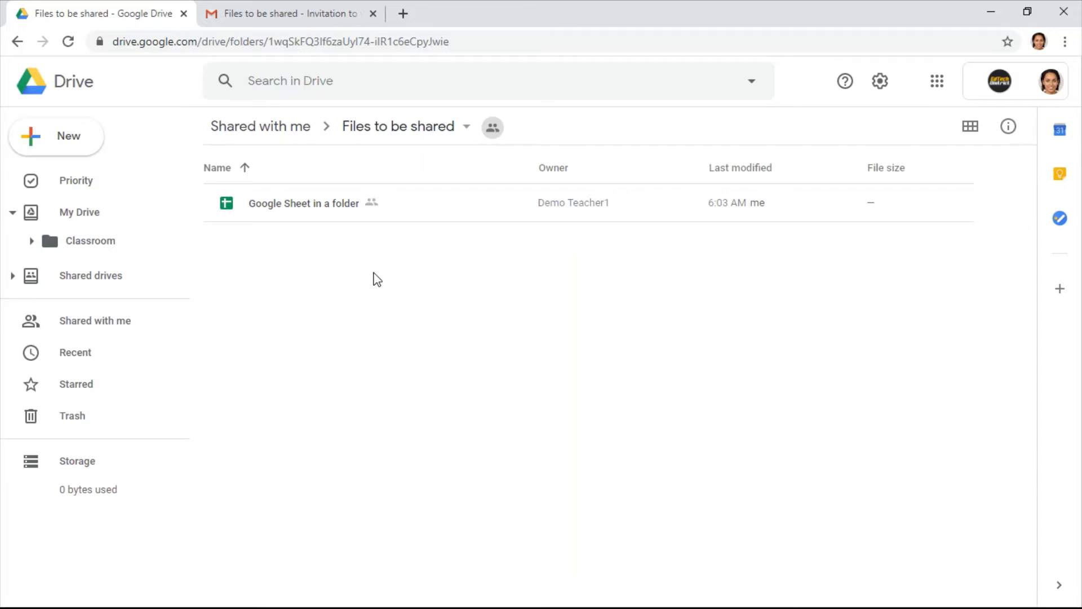
pyautogui.click(376, 279)
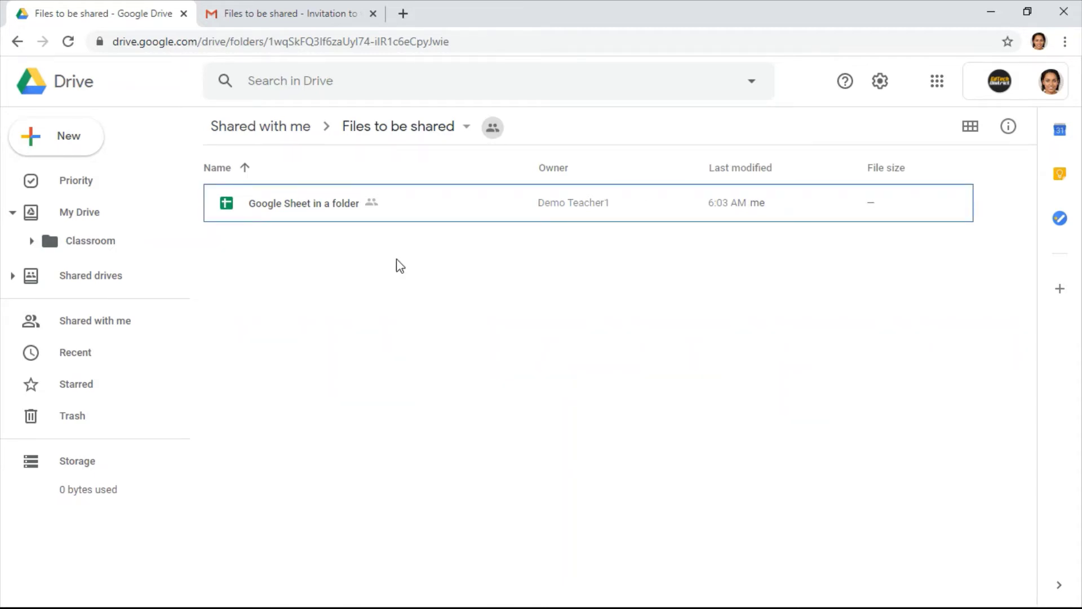
pyautogui.click(288, 129)
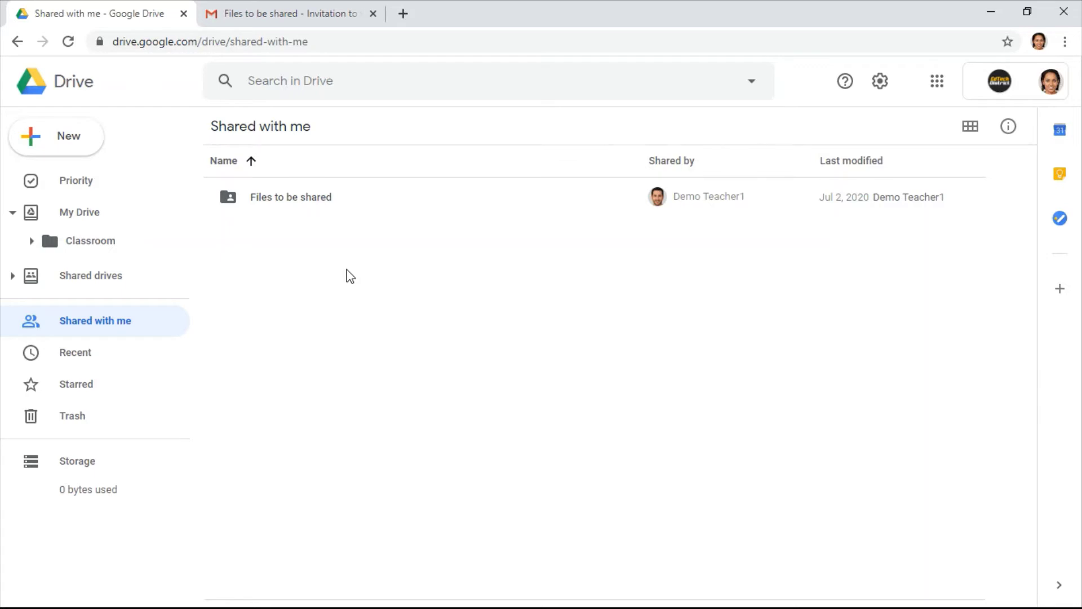
pyautogui.doubleClick(355, 205)
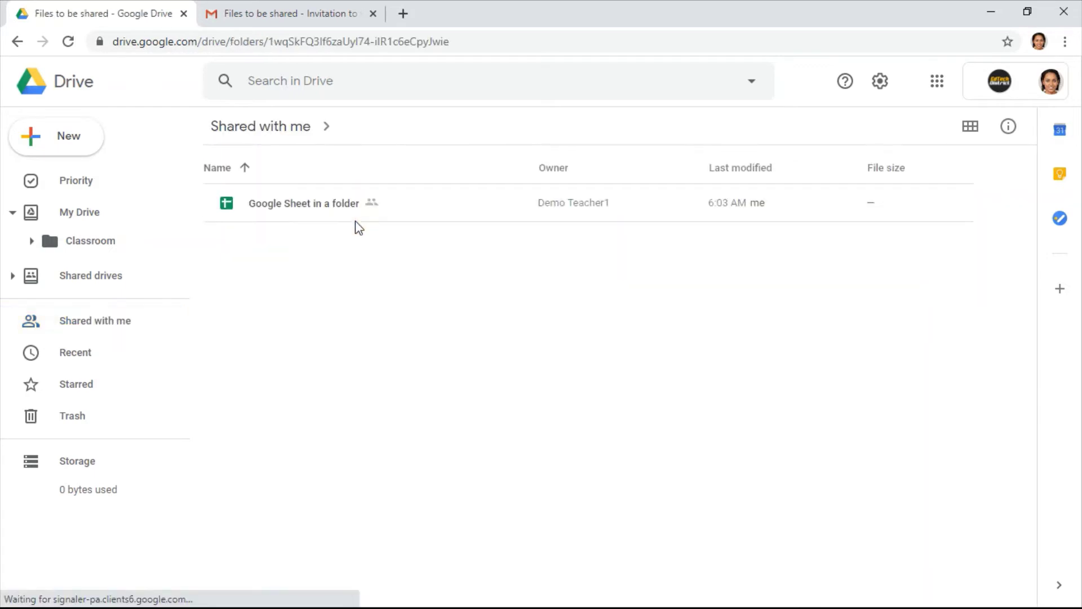
pyautogui.moveTo(334, 209); pyautogui.dragTo(265, 209)
pyautogui.click(414, 288)
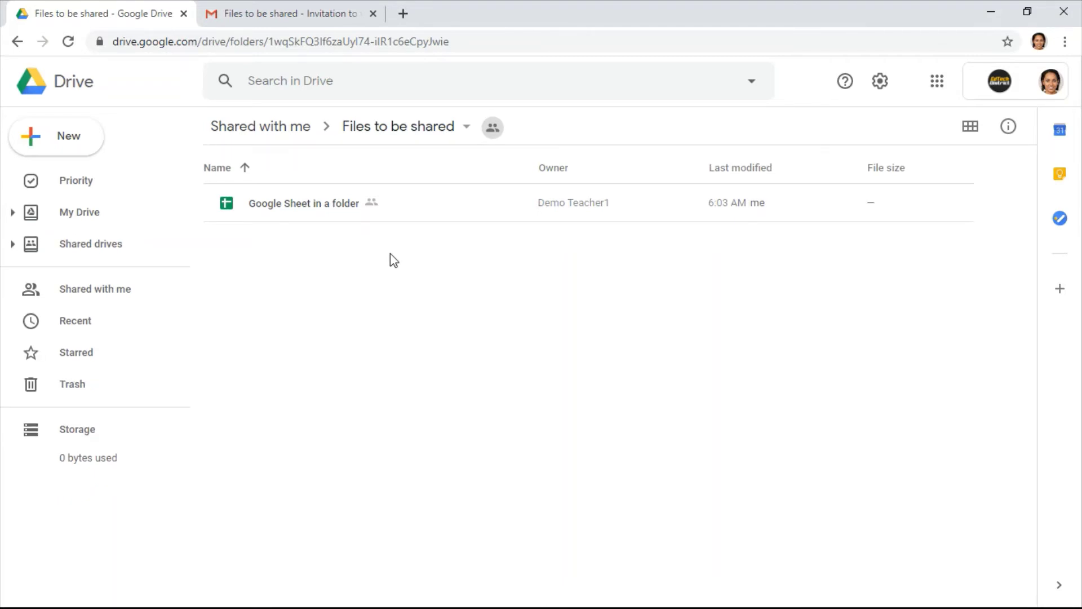
# - Add a shortcut to Google Sheet in a folder to the collaborator's My Drive, and view it there
pyautogui.rightClick(334, 218)
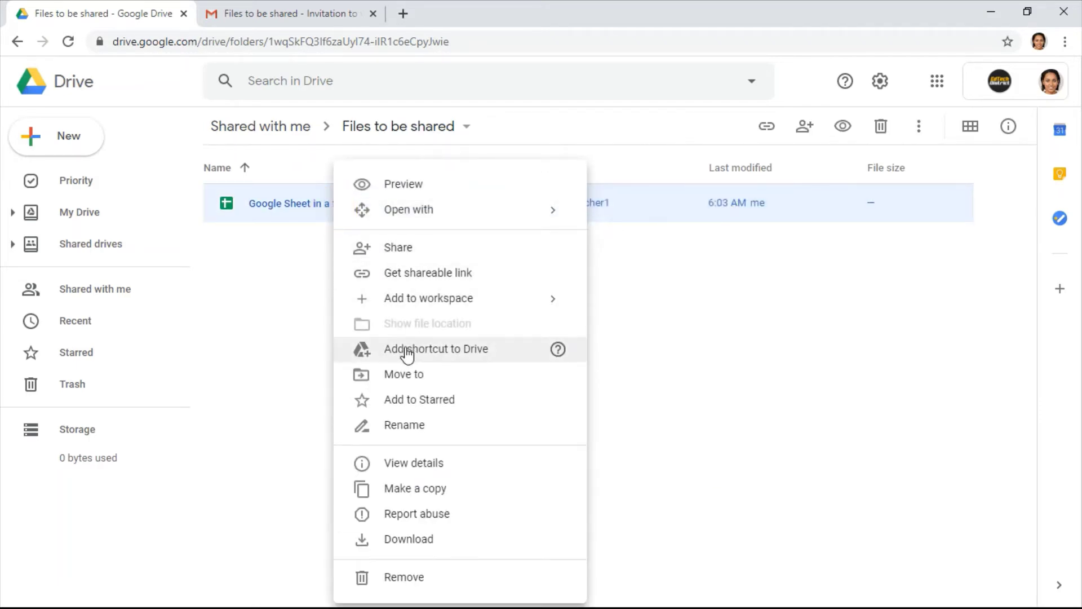
pyautogui.click(407, 349)
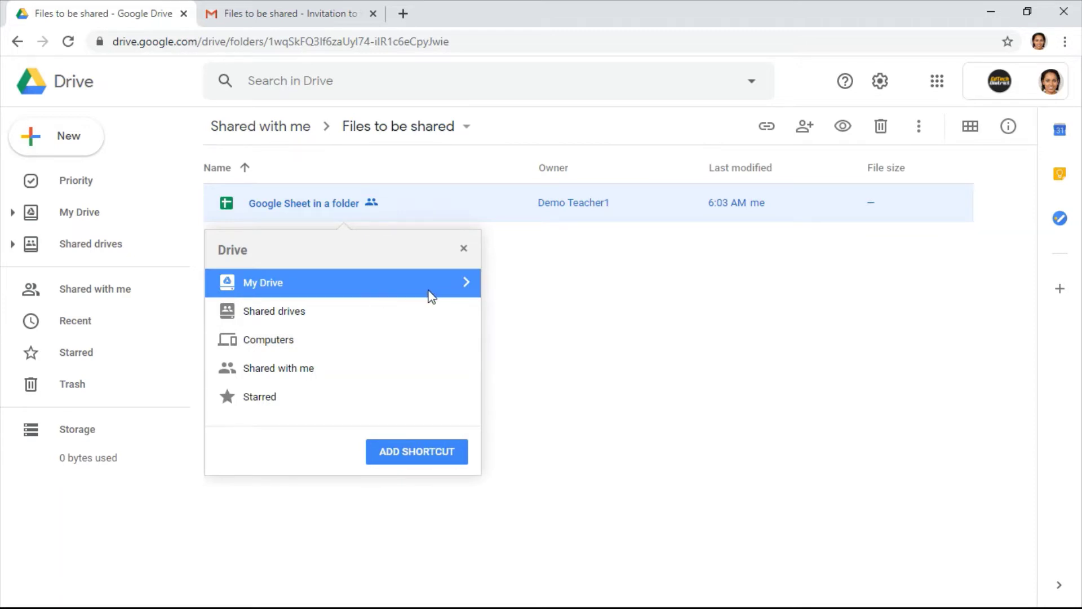
pyautogui.click(415, 454)
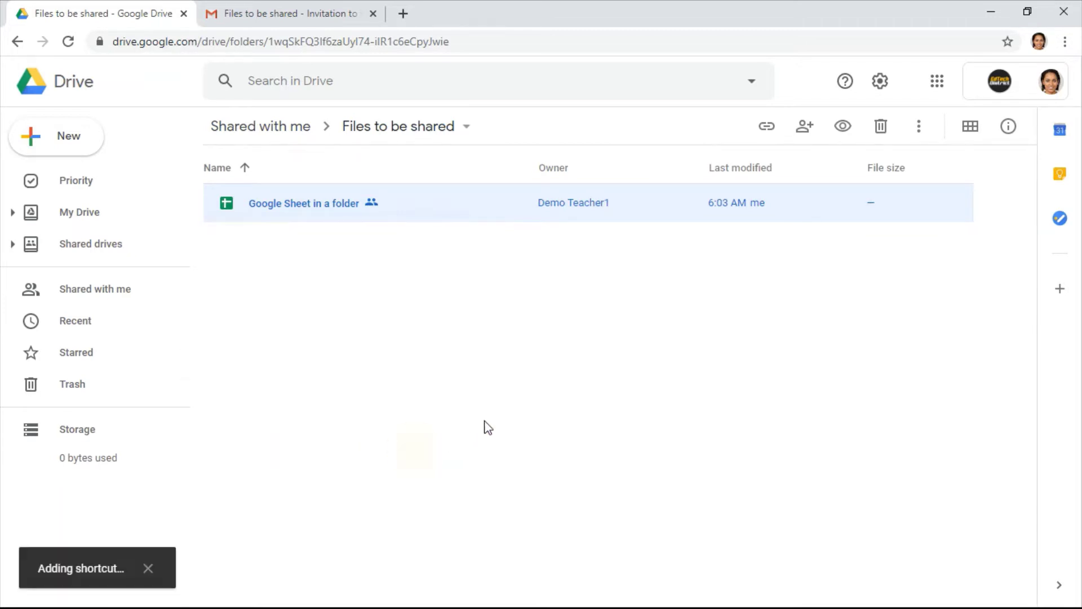
pyautogui.click(106, 217)
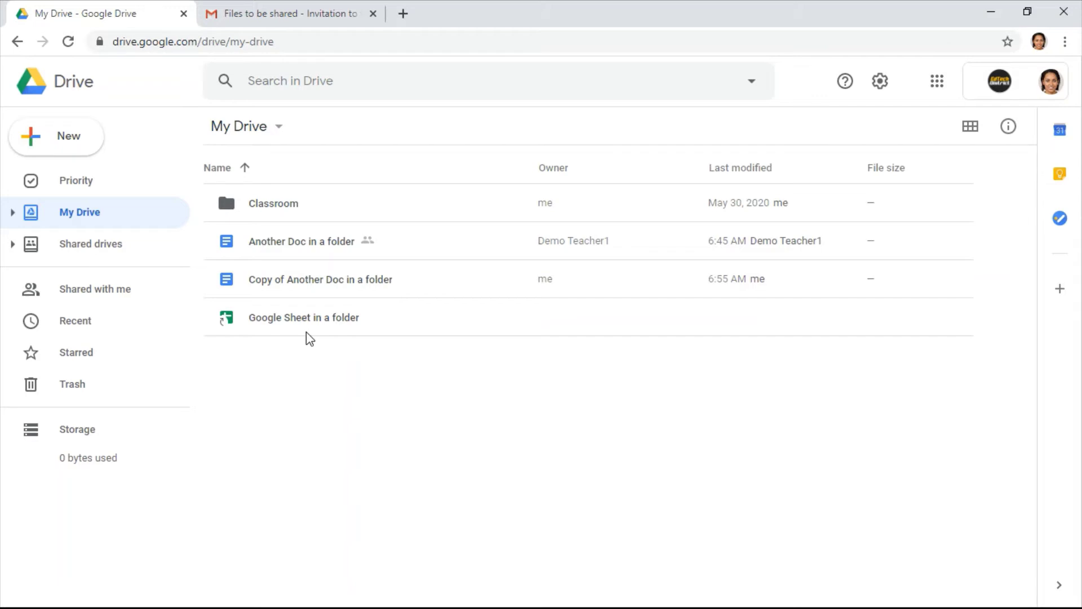
# - Check the Trash in the collaborator's Drive and in the owner's Drive for the removed files
pyautogui.hotkey('alt', 'Left')
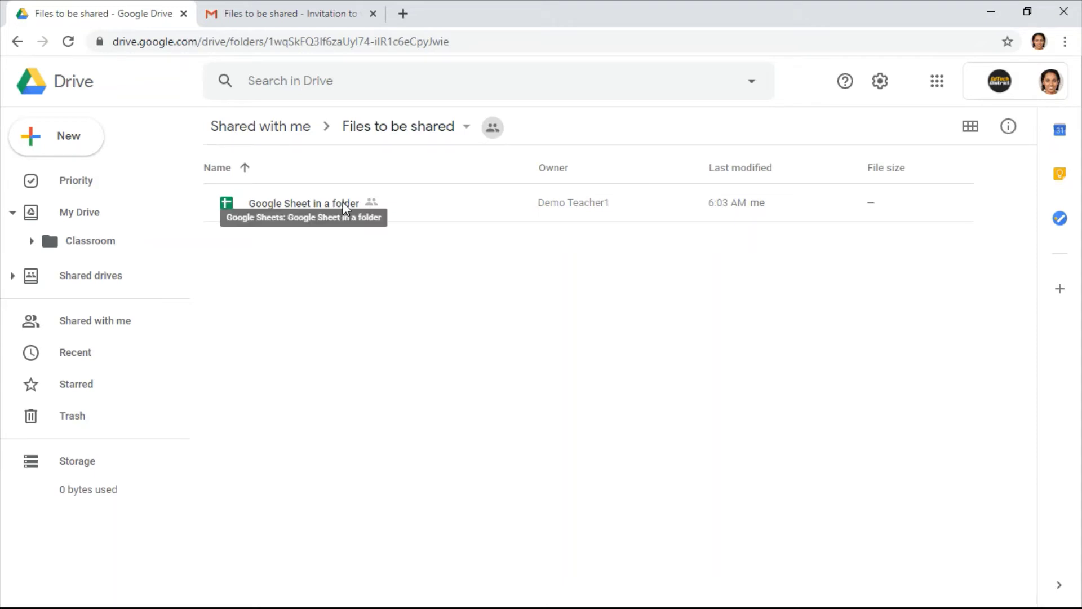
pyautogui.click(113, 422)
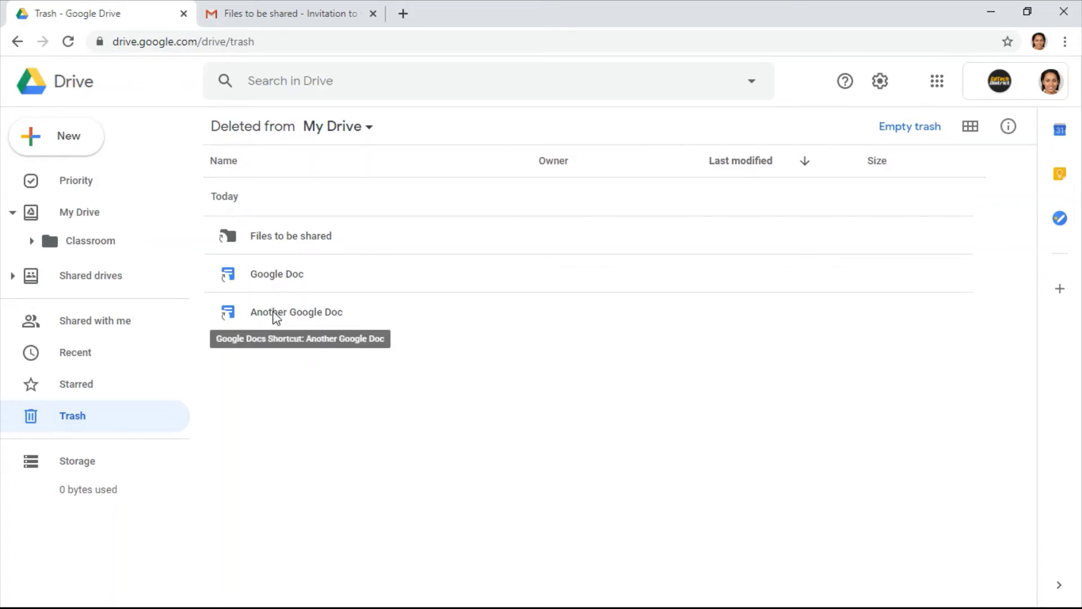
pyautogui.hotkey('alt', 'Tab')
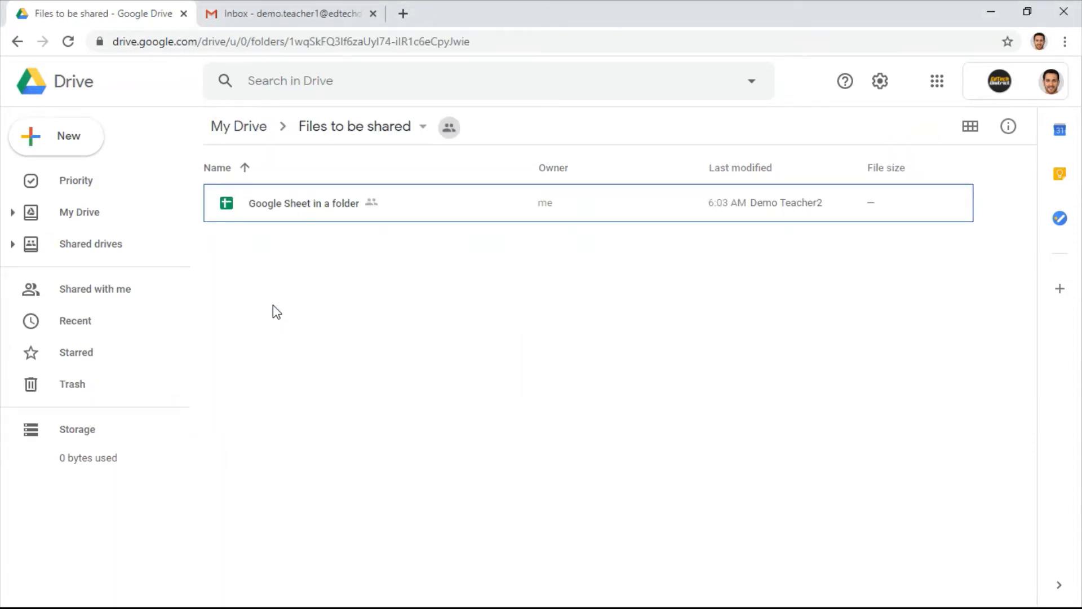
pyautogui.click(353, 274)
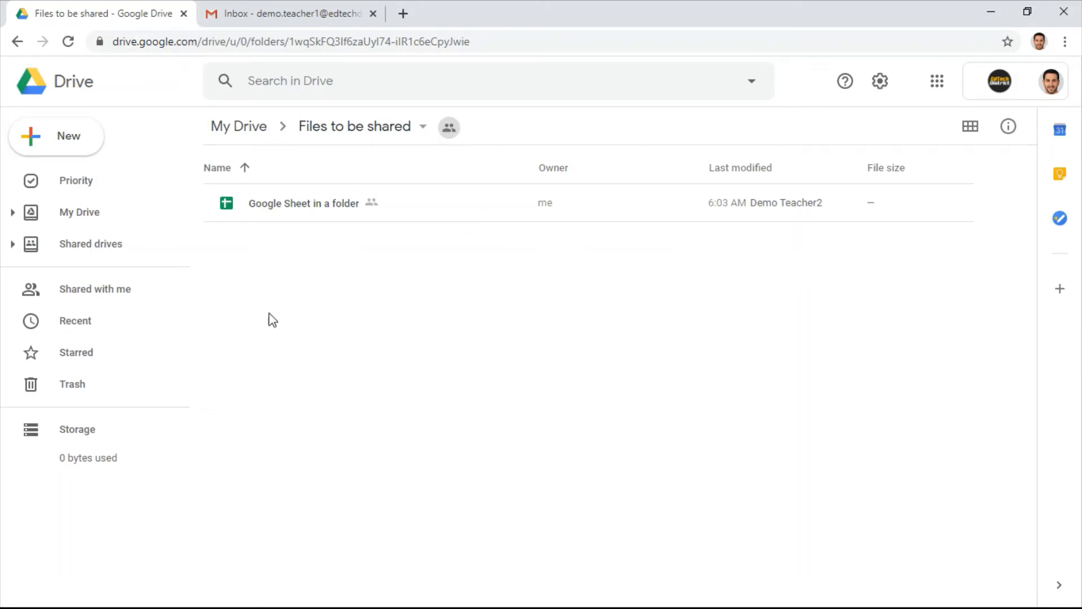
pyautogui.click(93, 389)
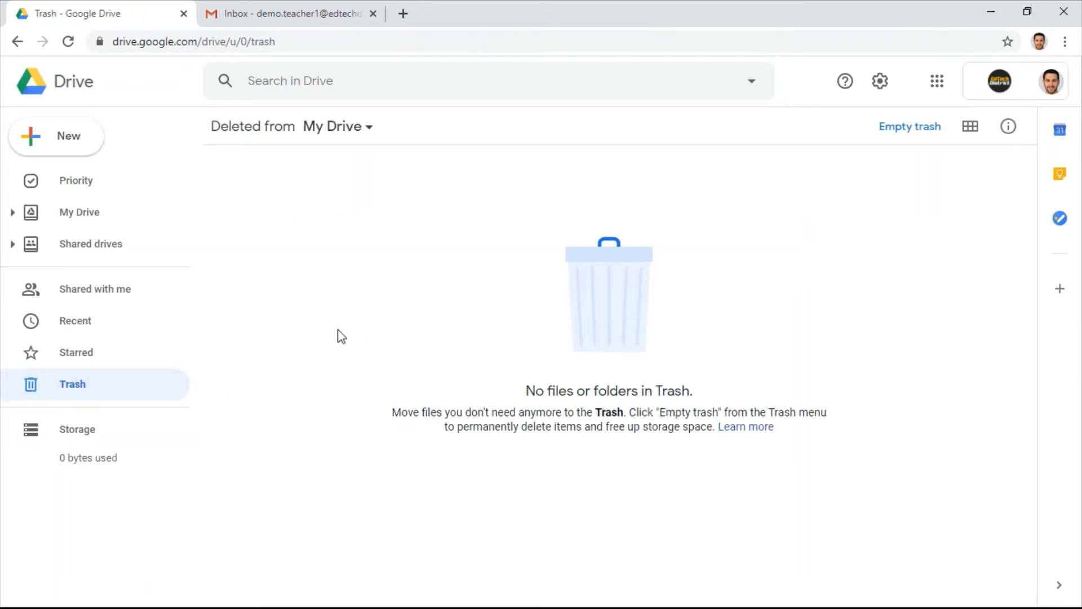
pyautogui.click(157, 295)
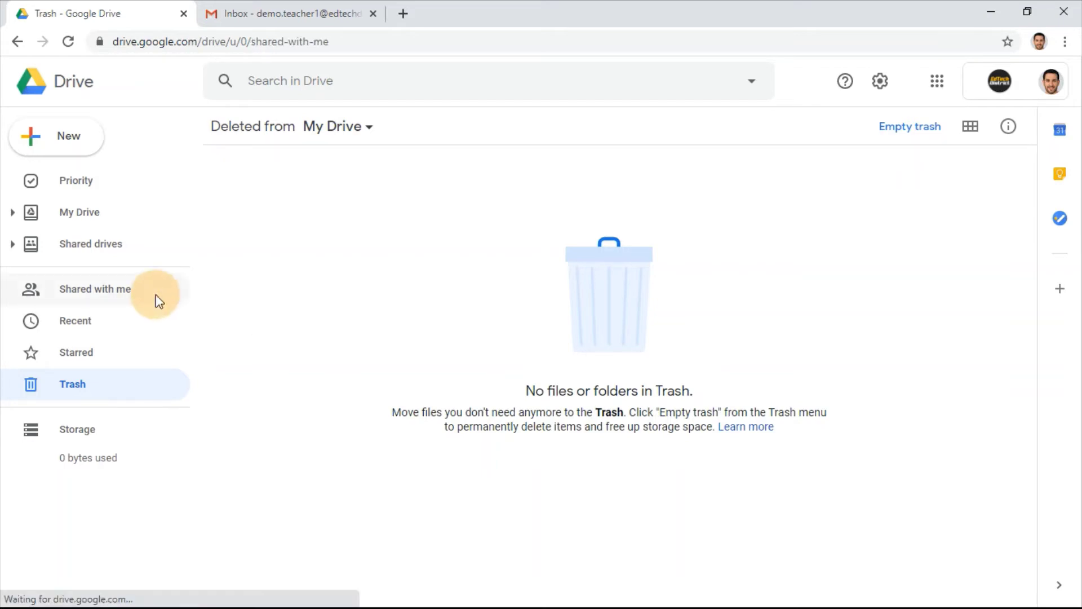
pyautogui.click(98, 381)
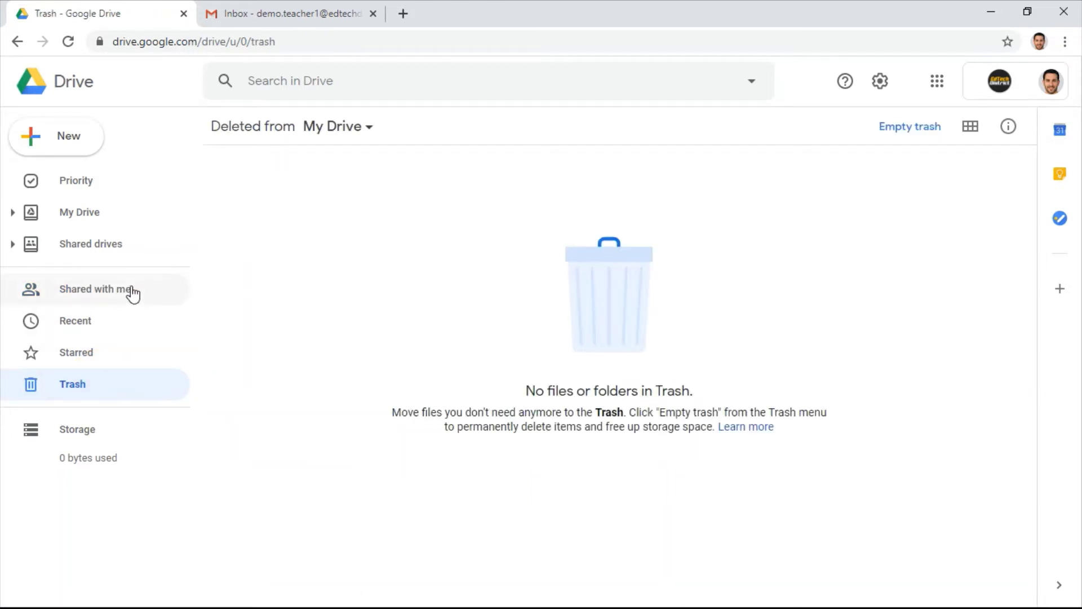
pyautogui.click(262, 263)
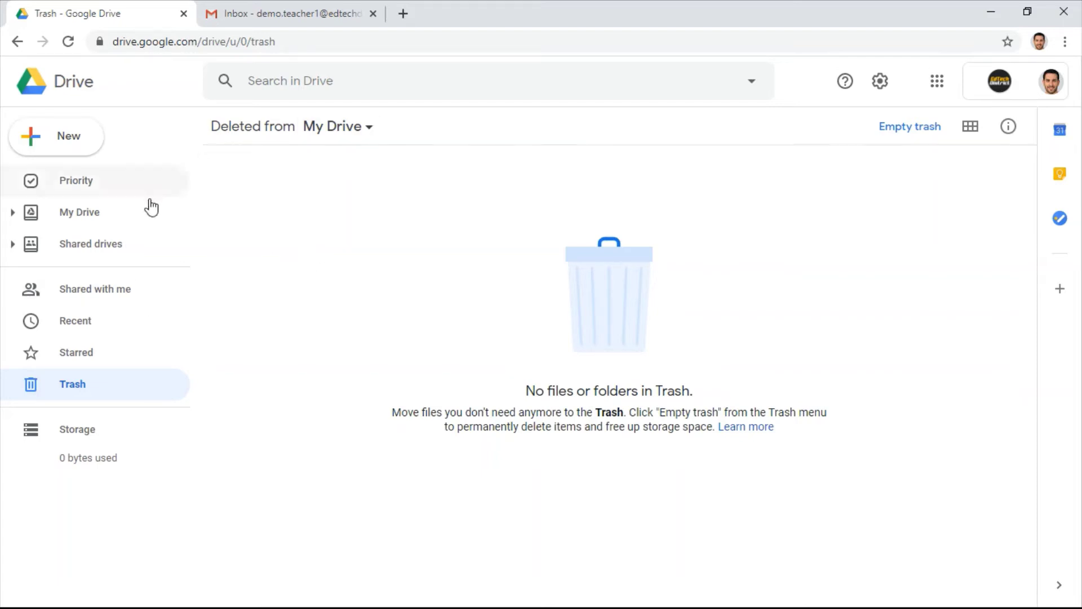
# - Show the activity history of the owner's My Drive and open Another Doc in a folder from its removal entry
pyautogui.click(79, 216)
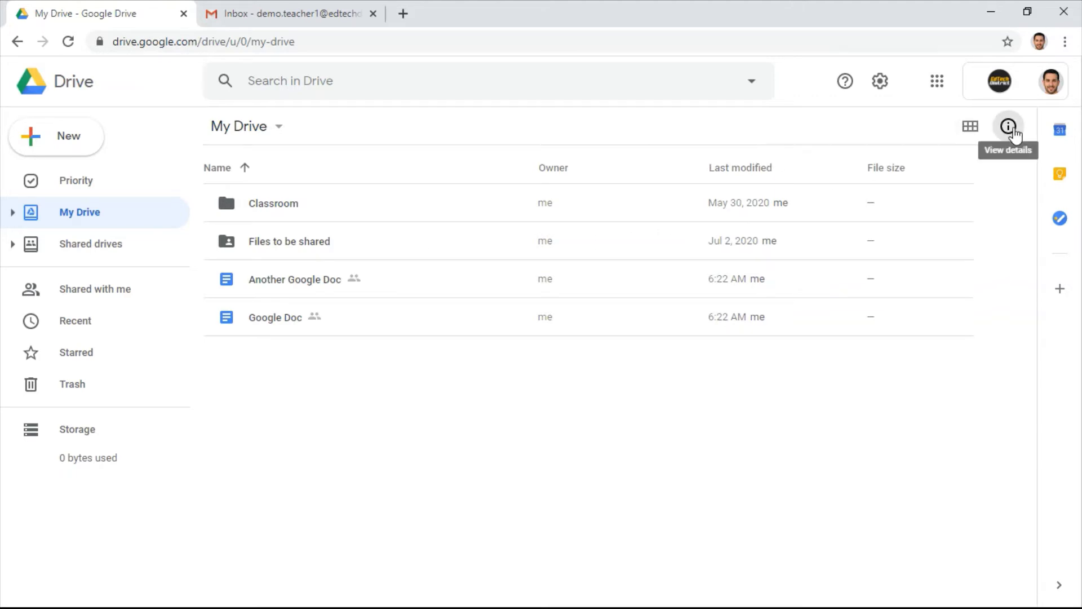
pyautogui.click(1008, 127)
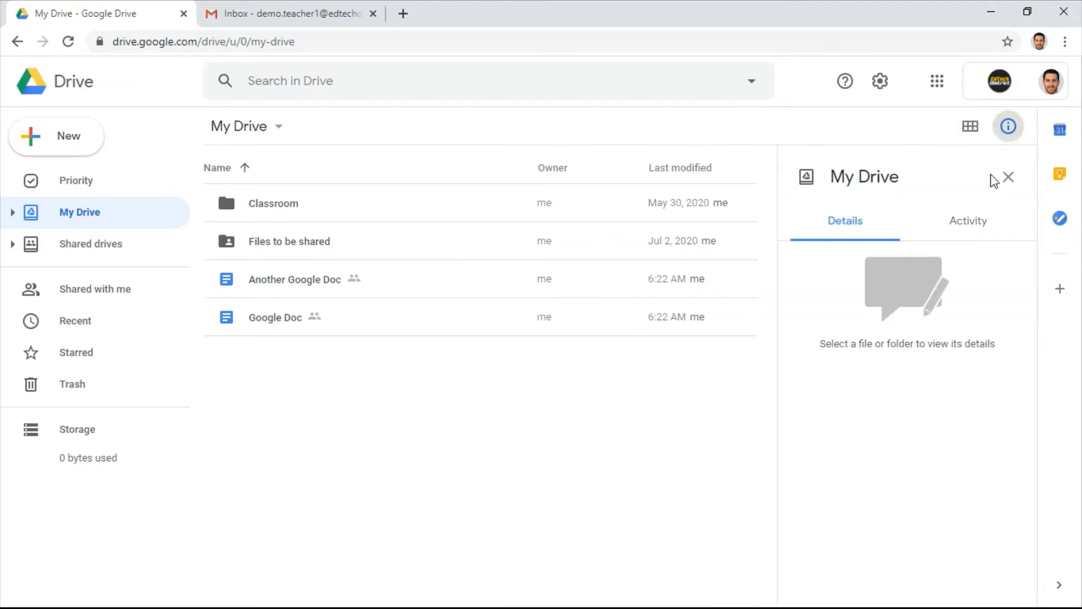
pyautogui.click(964, 222)
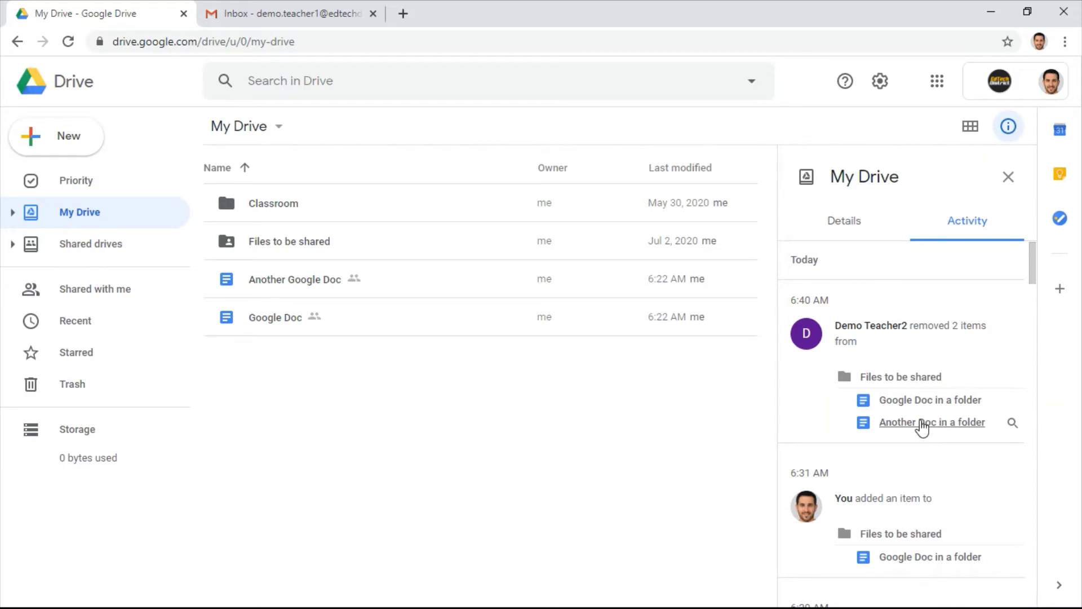
pyautogui.click(921, 427)
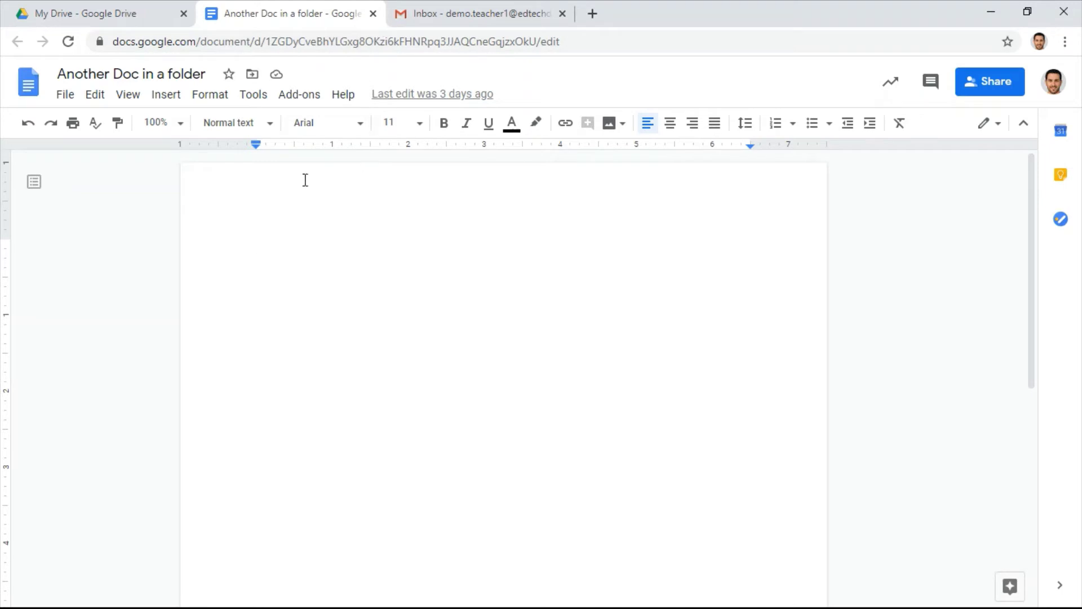
# - Move Another Doc in a folder into the shared Files to be shared folder, and check that folder's contents in Drive
pyautogui.click(252, 75)
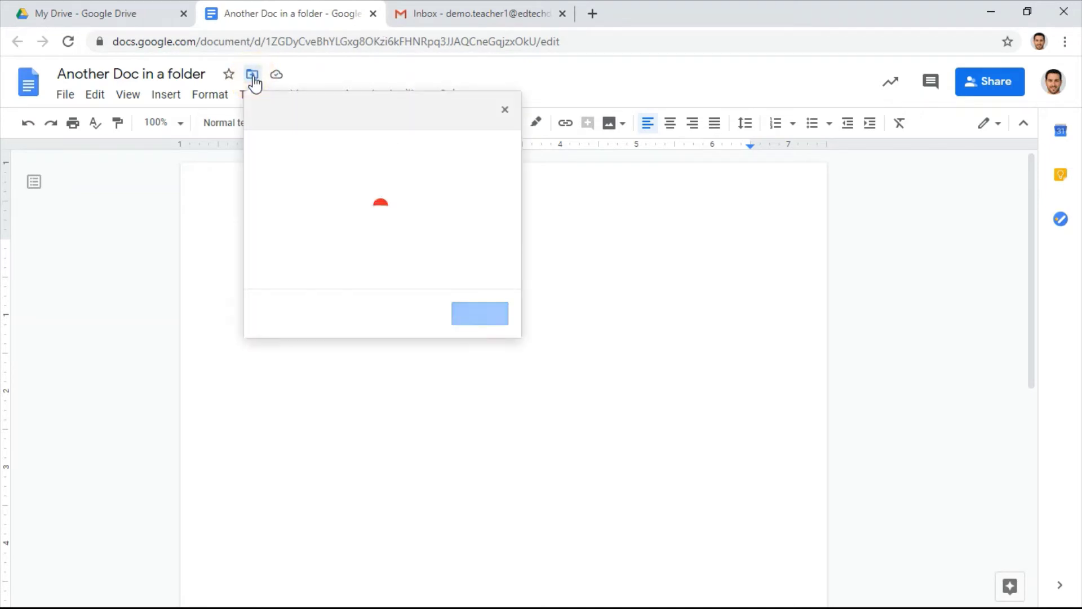
pyautogui.click(506, 143)
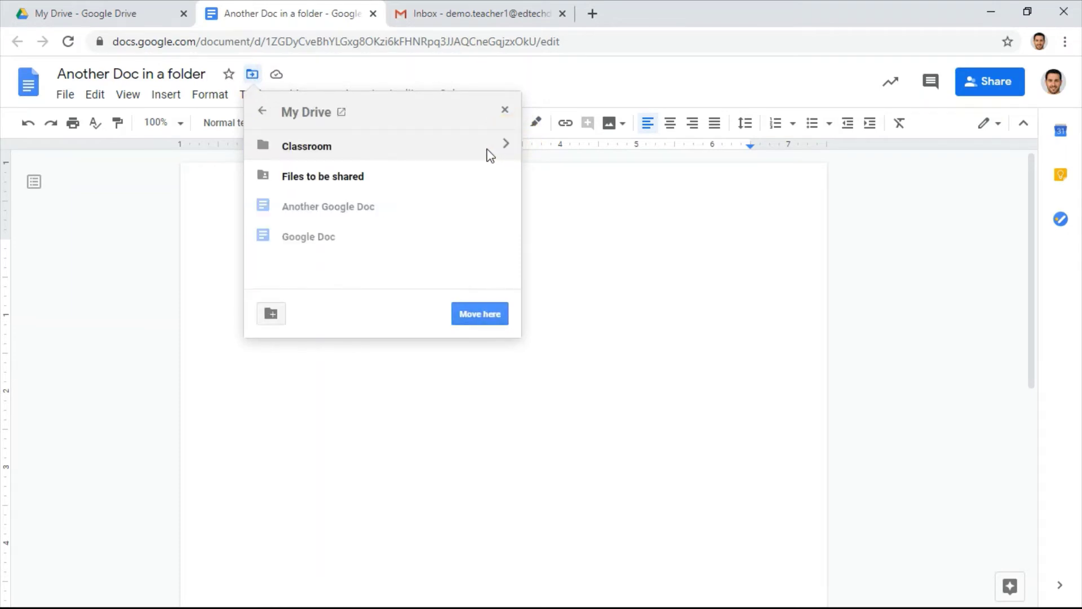
pyautogui.click(394, 174)
pyautogui.click(482, 314)
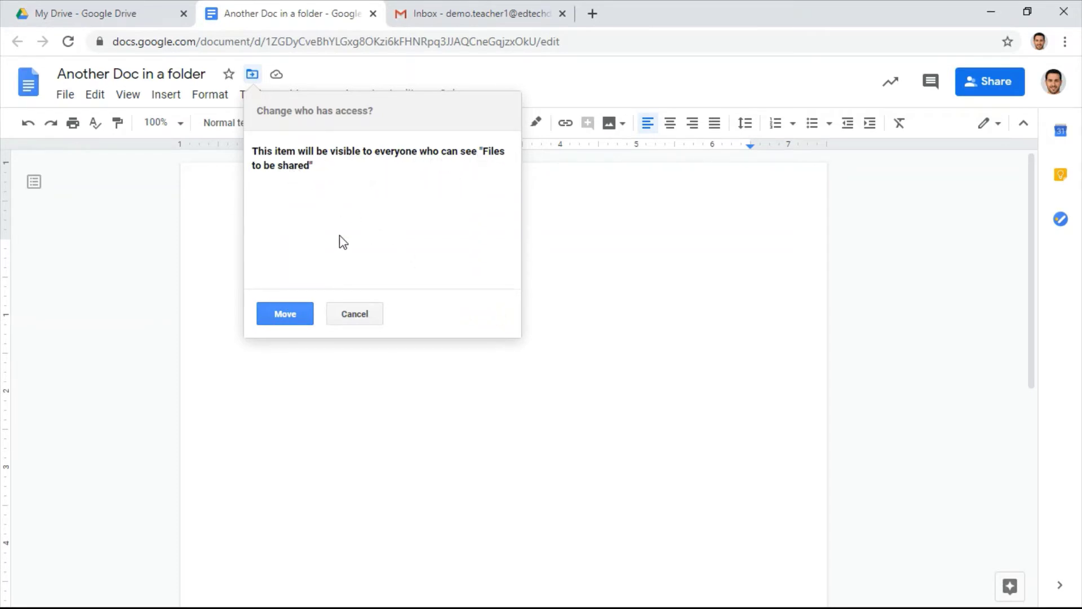
pyautogui.click(286, 307)
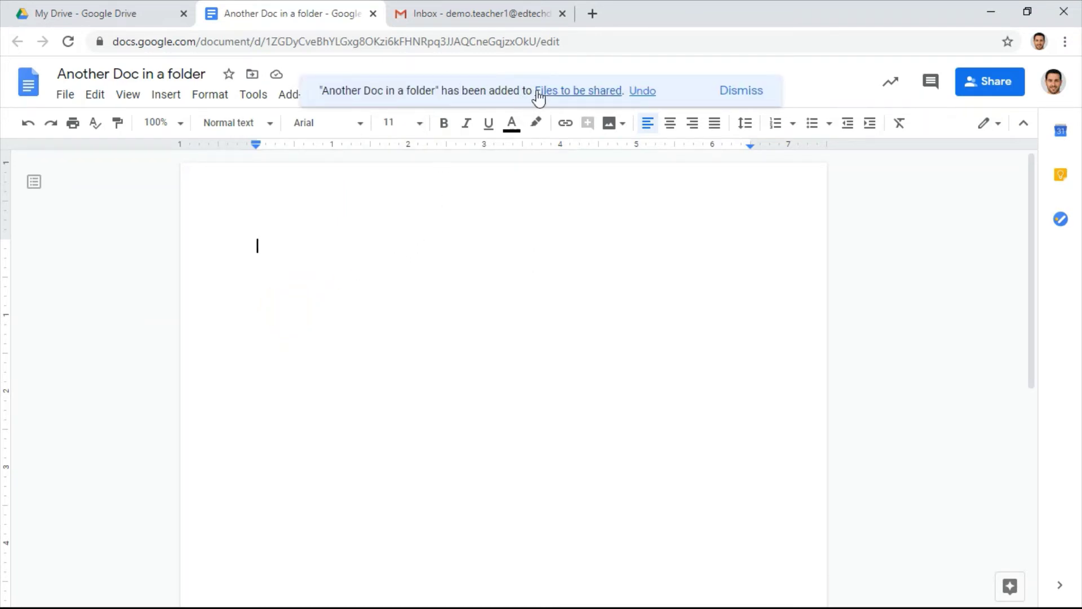
pyautogui.click(373, 15)
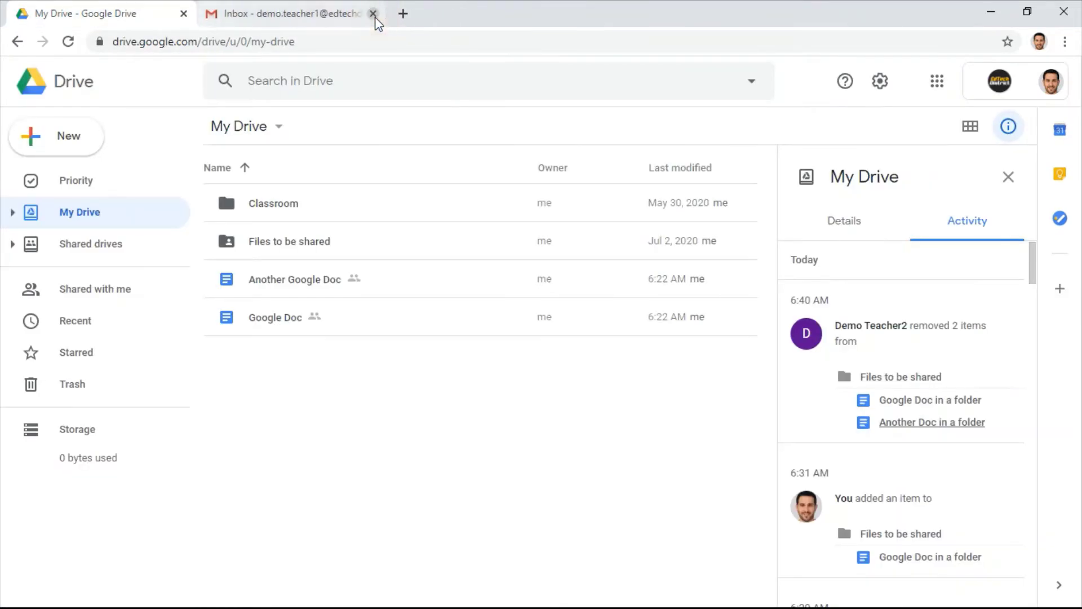
pyautogui.doubleClick(360, 247)
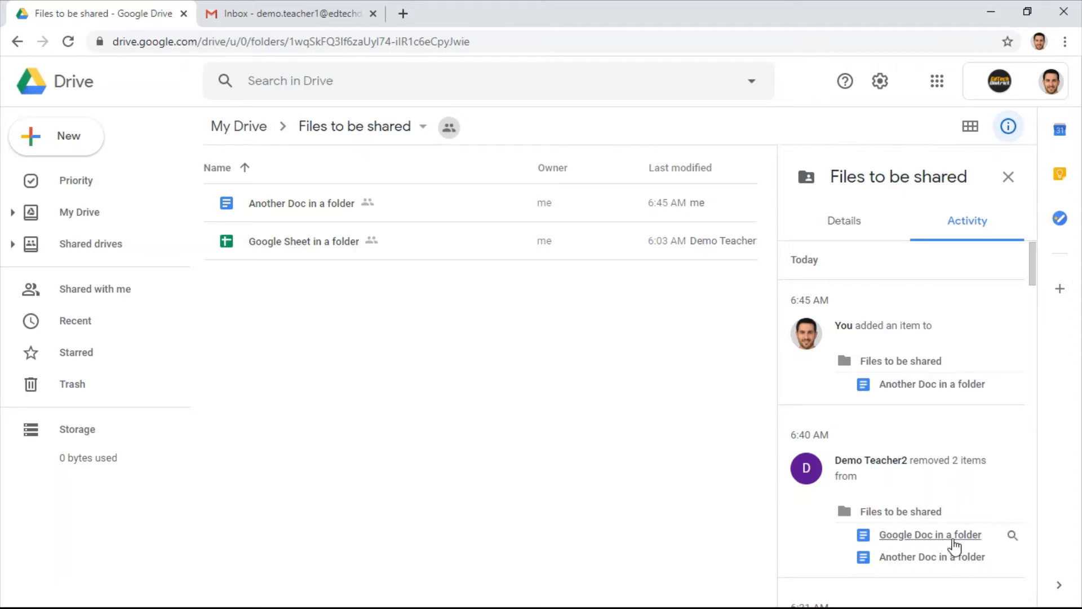
pyautogui.click(1008, 176)
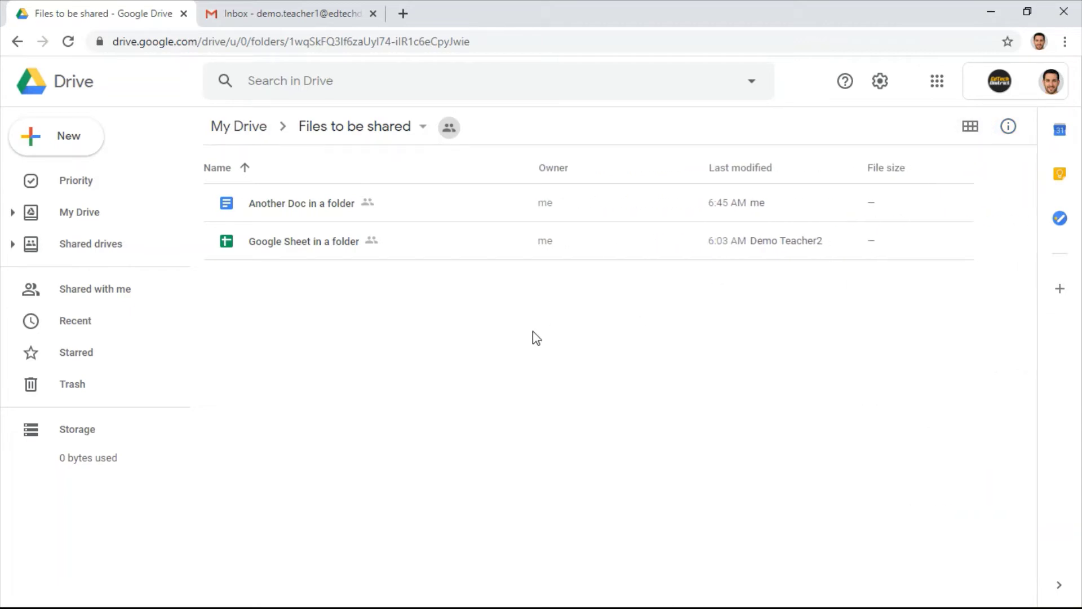
# - Search Drive for "Anothe" to look through the suggested files, and clear the search text
pyautogui.click(335, 82)
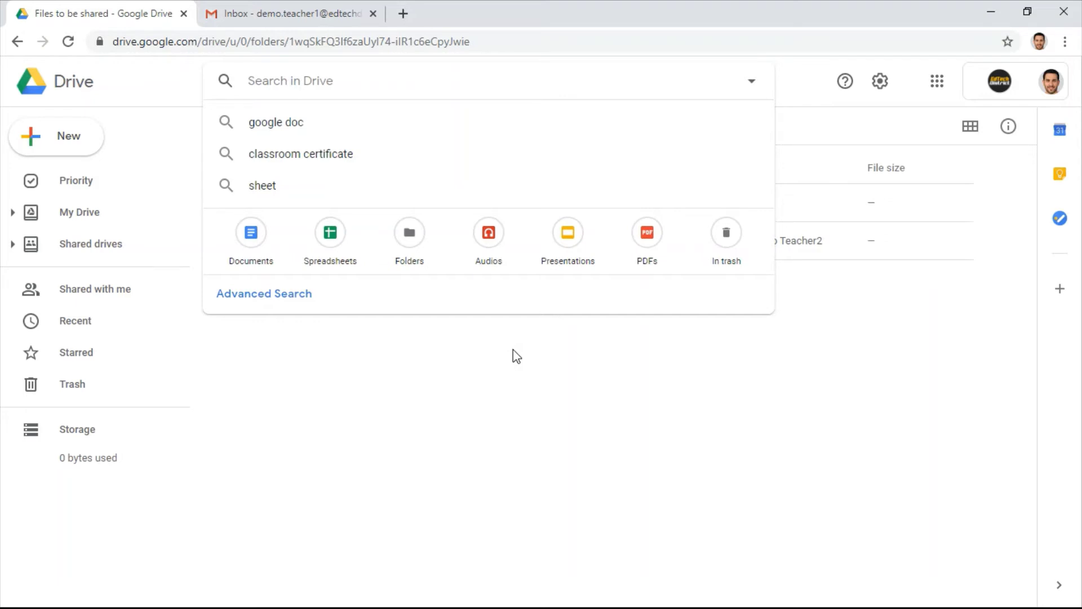
pyautogui.write('Anothe')
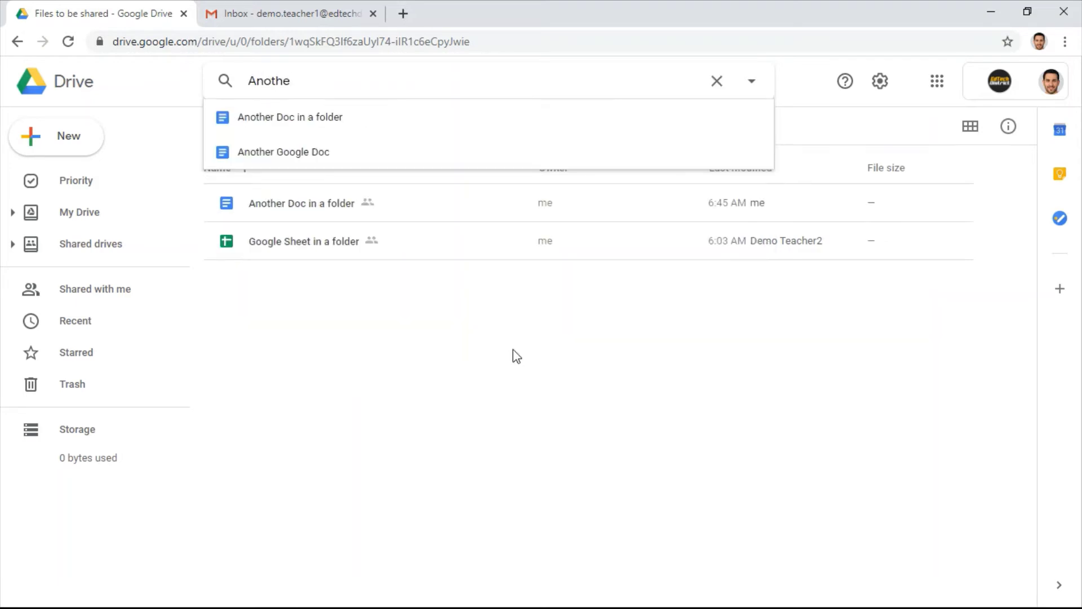
pyautogui.press('BackSpace')
pyautogui.press('BackSpace')
pyautogui.press('BackSpace')
pyautogui.press('BackSpace')
pyautogui.press('BackSpace')
pyautogui.press('BackSpace')
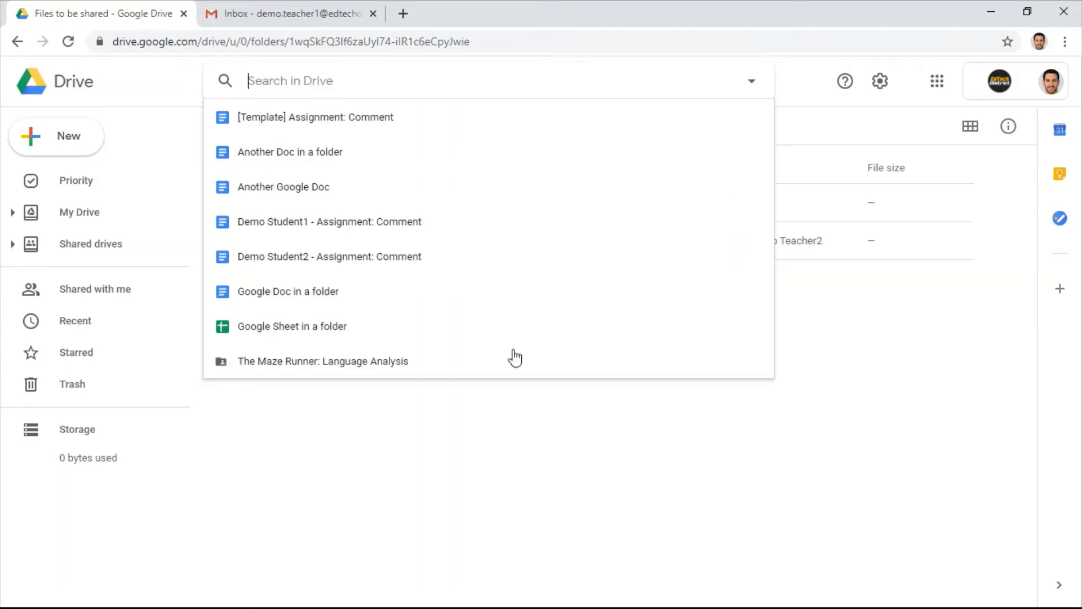
# - Search Drive for "Google", view the suggested Google Doc, and return to the Files to be shared folder
pyautogui.write('Google')
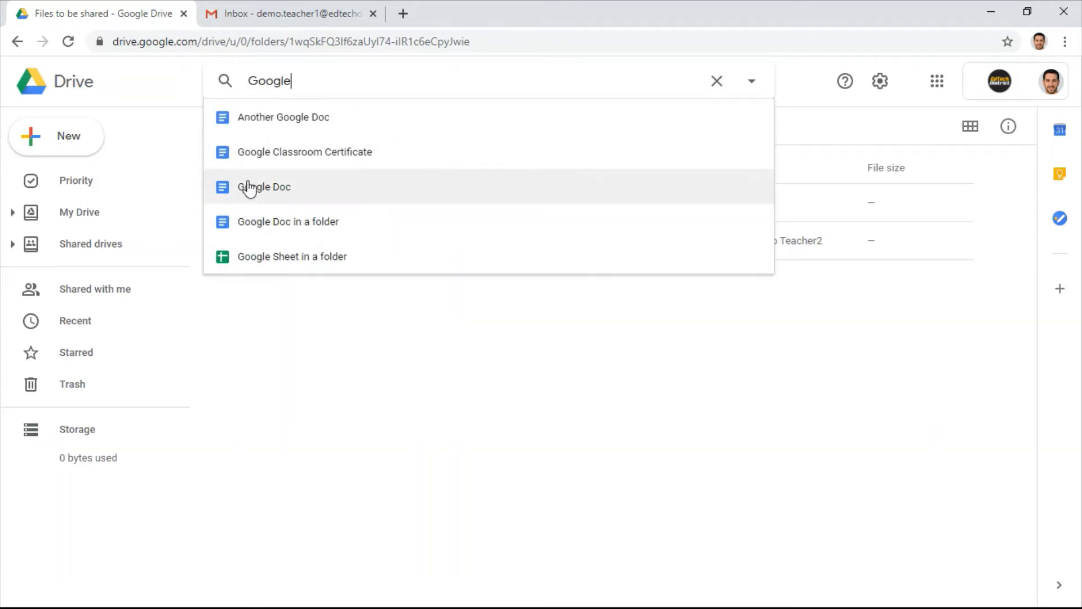
pyautogui.click(271, 194)
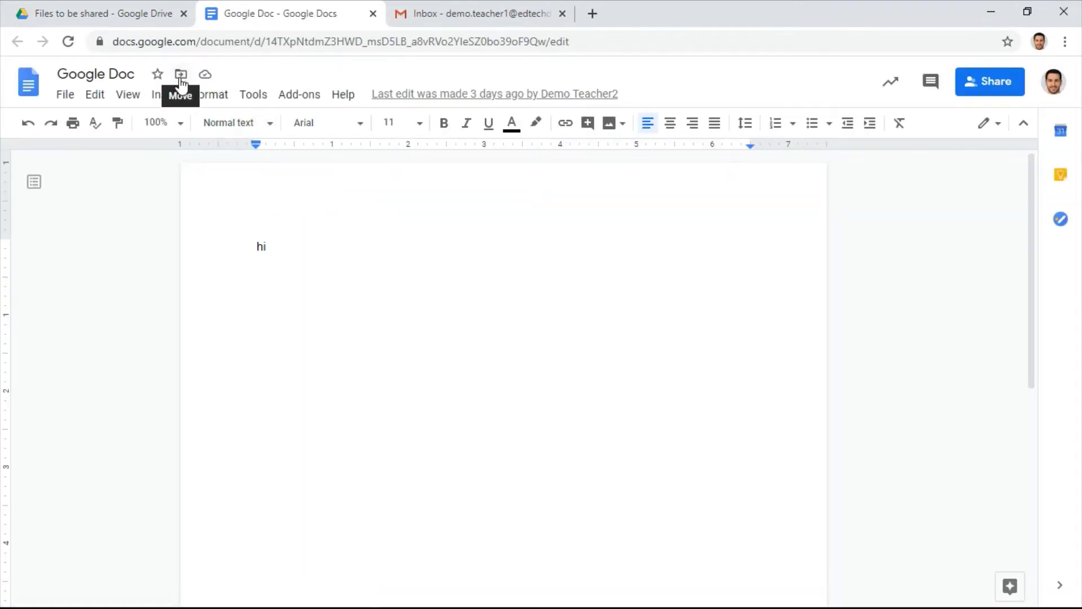
pyautogui.click(373, 13)
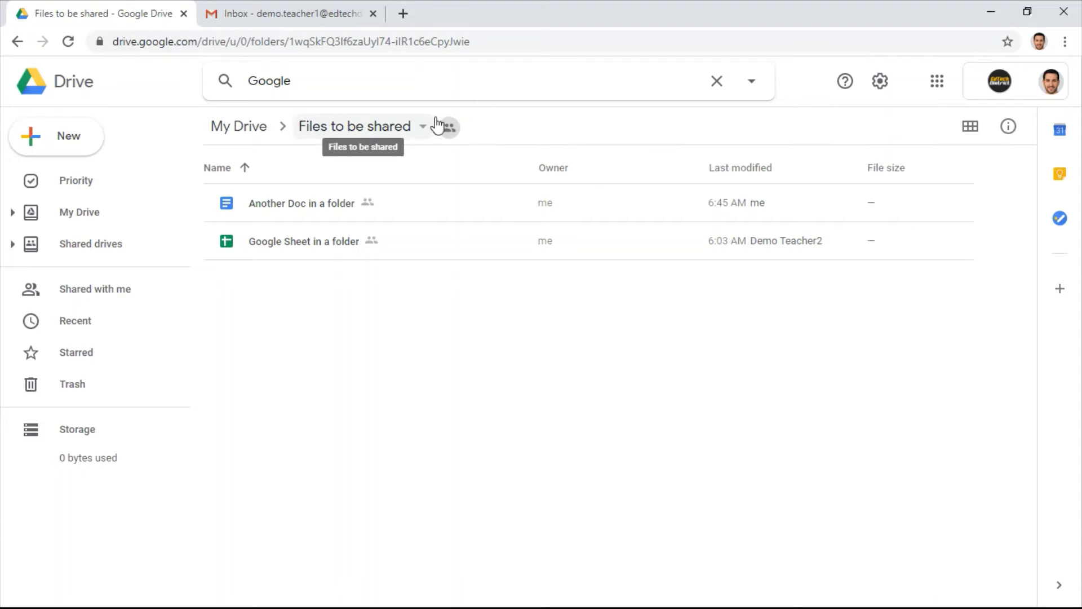
# - Examine the advanced search options, including the file types offered and the remaining filters, without running a search
pyautogui.click(753, 83)
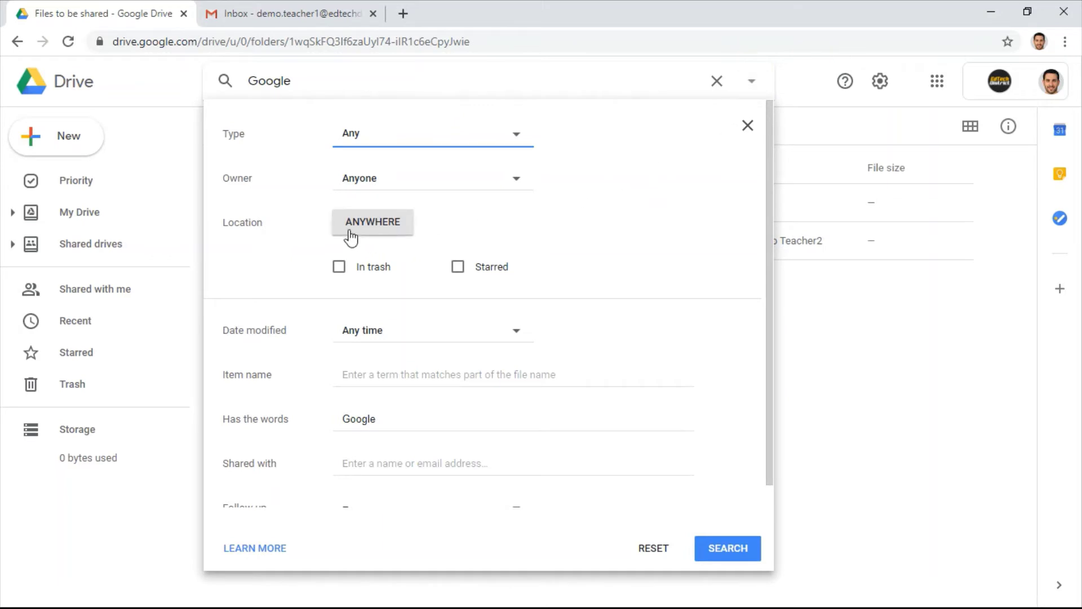
pyautogui.click(417, 136)
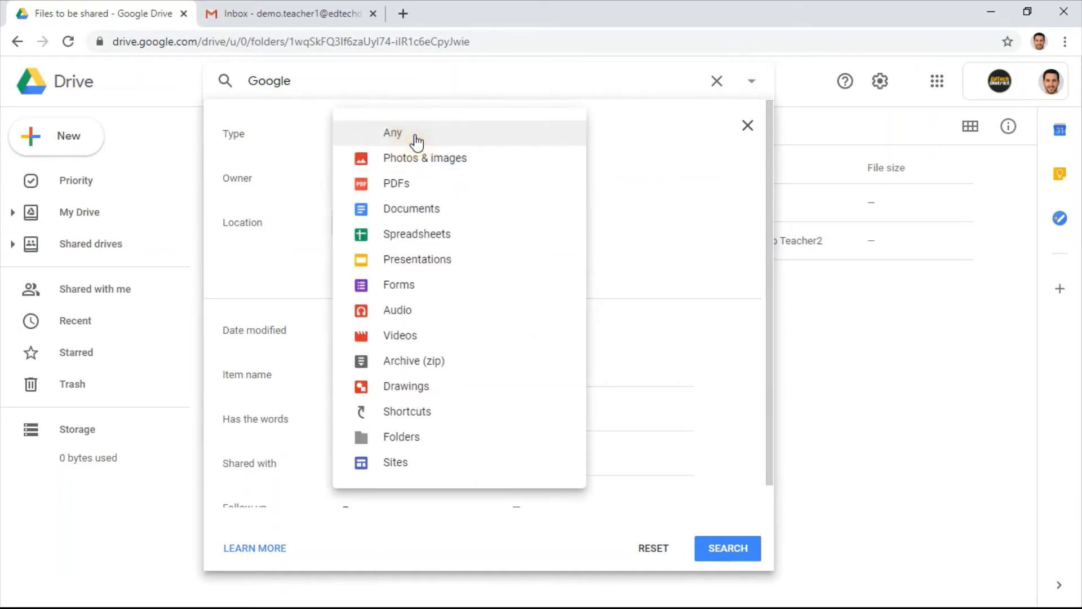
pyautogui.click(618, 179)
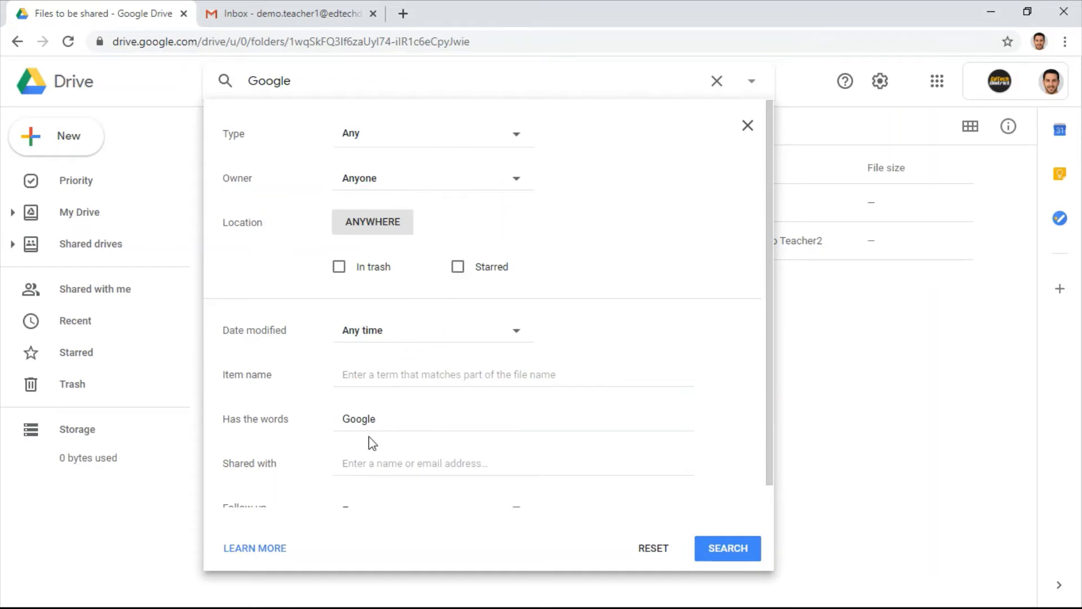
pyautogui.scroll(-1, 426, 466)
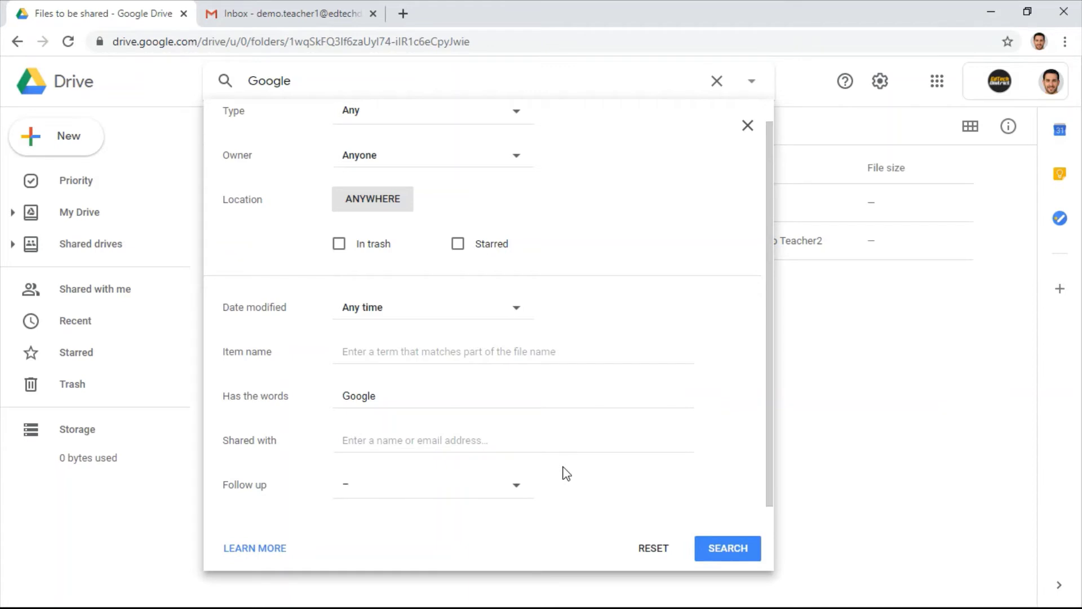
pyautogui.click(747, 126)
# - Search Drive with is:unorganized to find files that have no parent folder
pyautogui.click(312, 79)
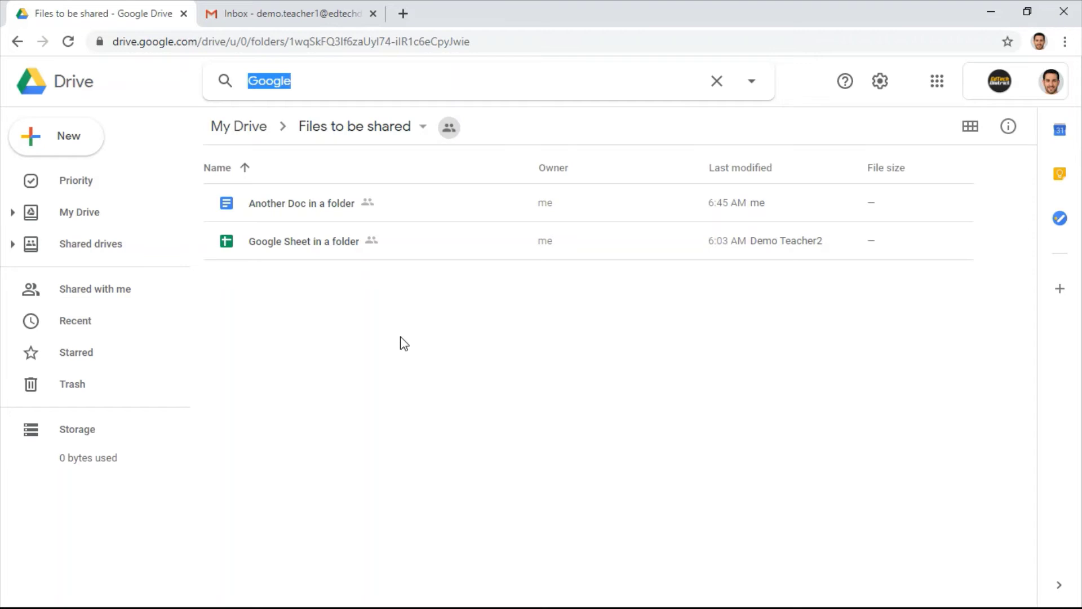
pyautogui.write('is')
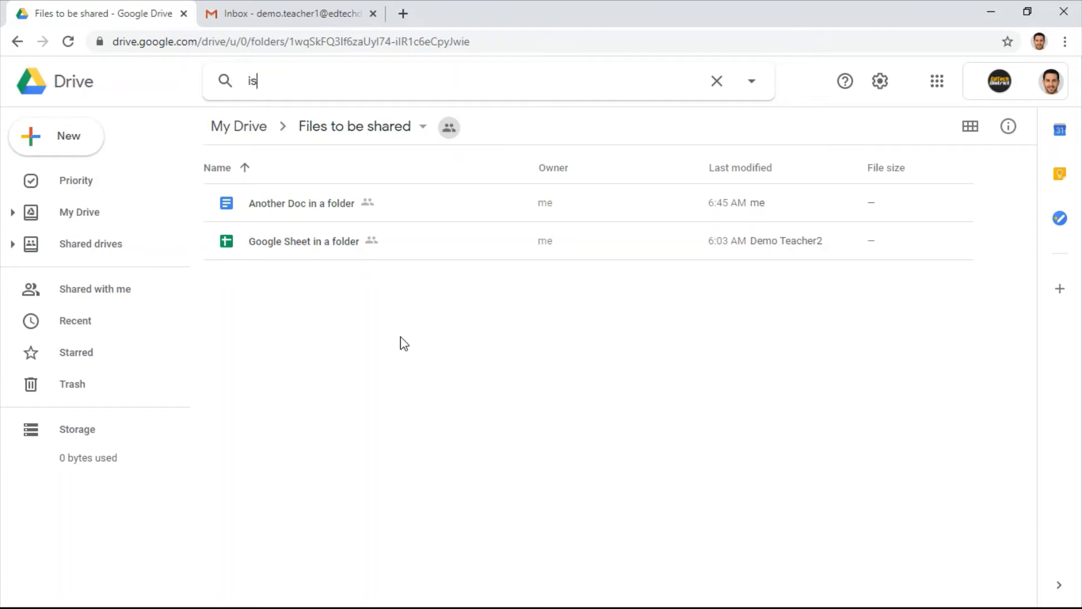
pyautogui.write(':unorganized')
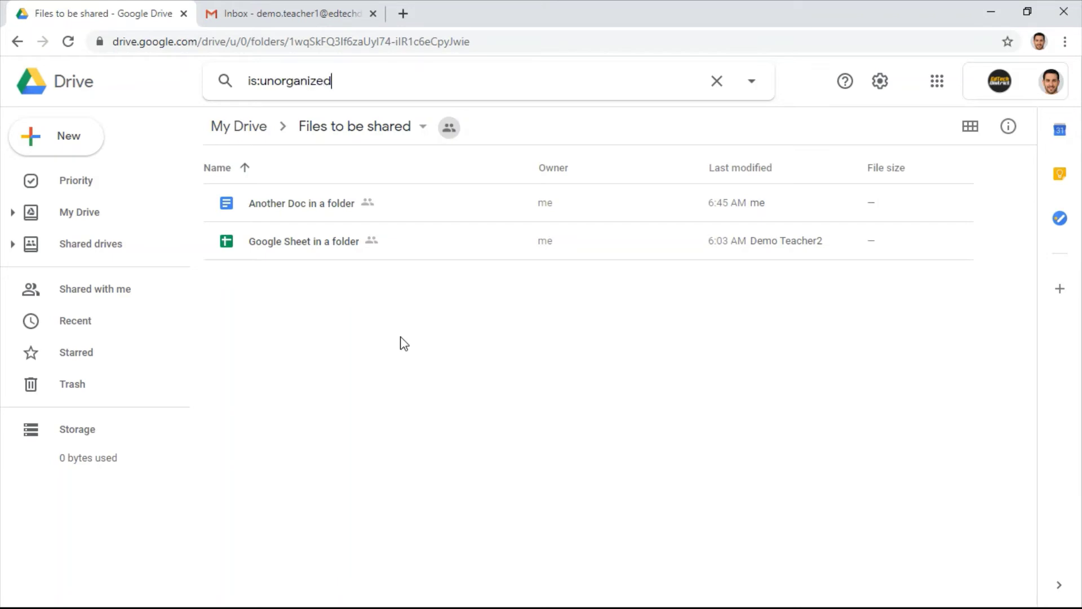
pyautogui.press('Return')
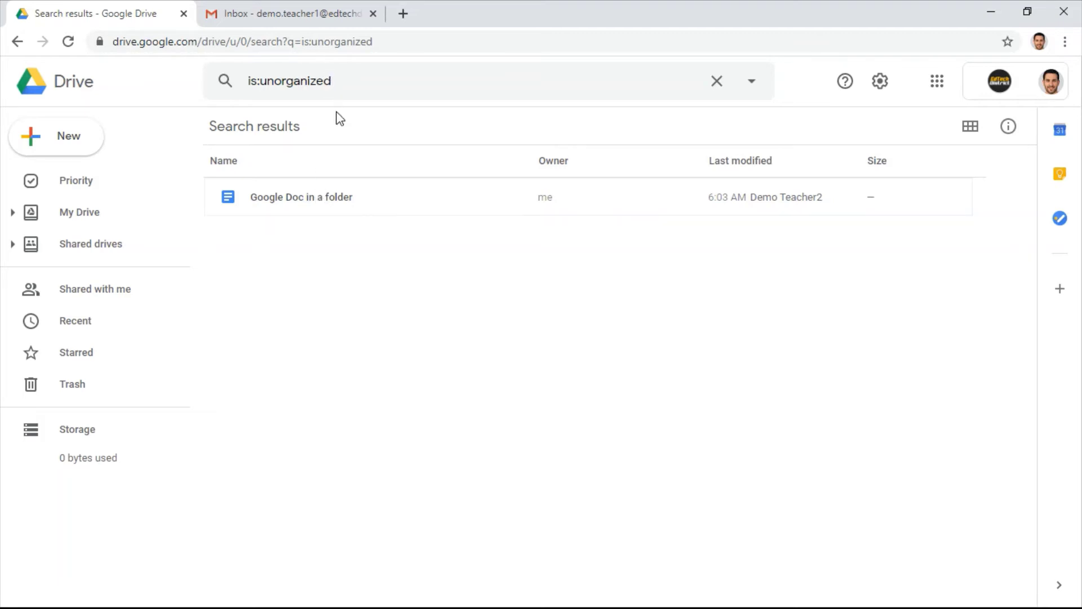
# - Move Google Doc in a folder from the search results into the Files to be shared folder, and open that folder
pyautogui.moveTo(337, 201); pyautogui.dragTo(125, 264)
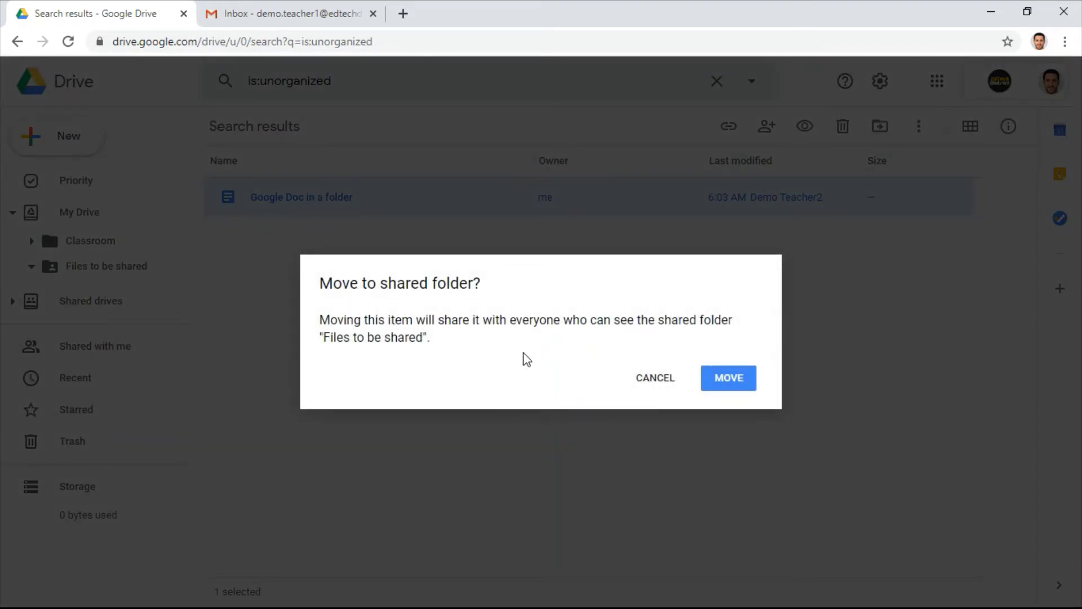
pyautogui.click(718, 380)
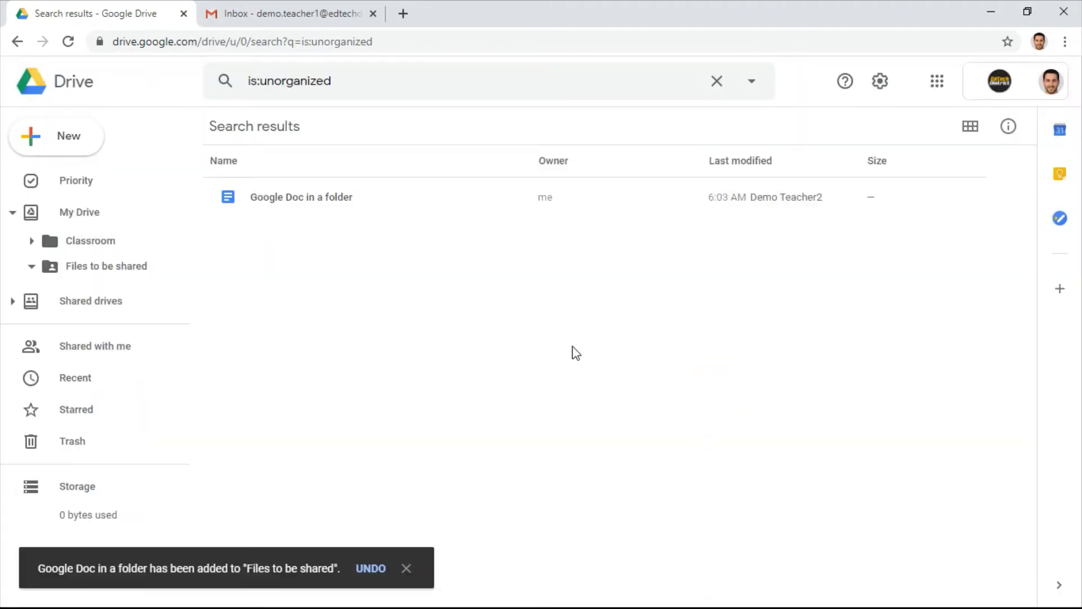
pyautogui.click(107, 268)
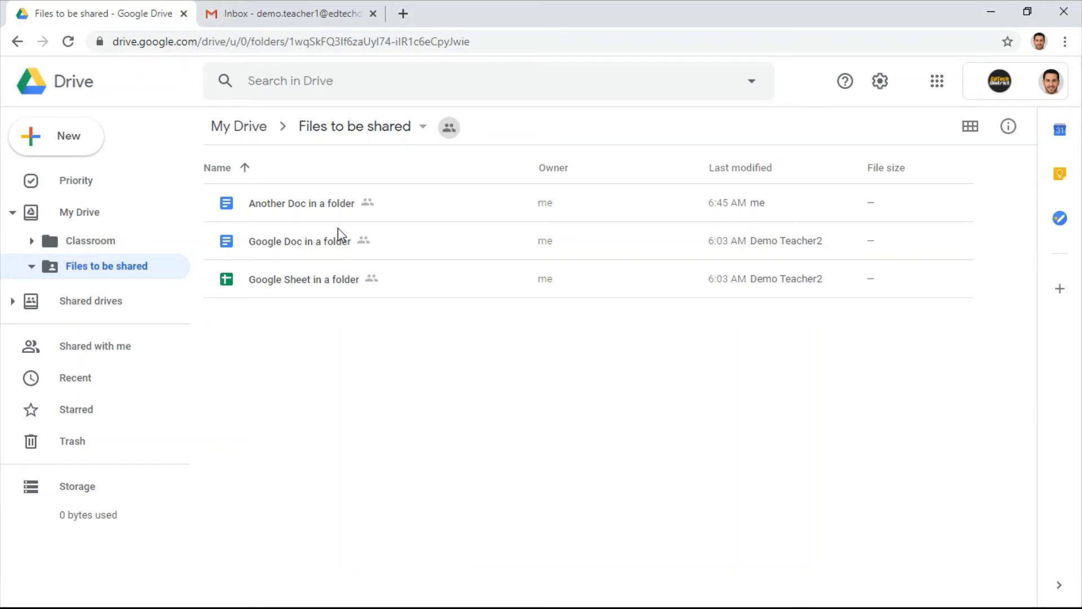
# - In the collaborator's Drive, open Files to be shared from the Shared with me list and reload its contents
pyautogui.hotkey('alt', 'Tab')
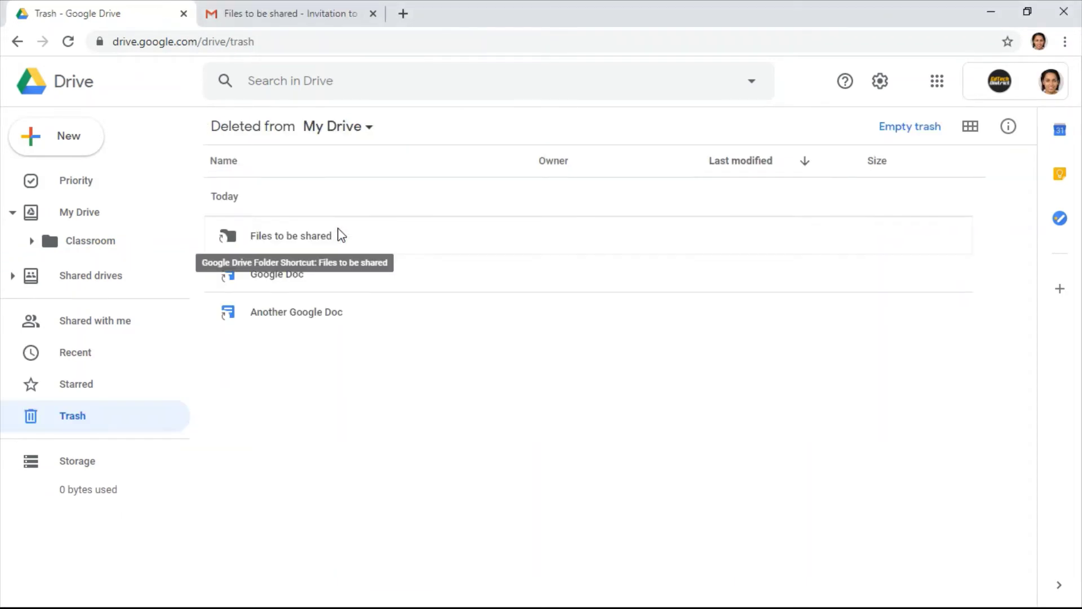
pyautogui.click(148, 324)
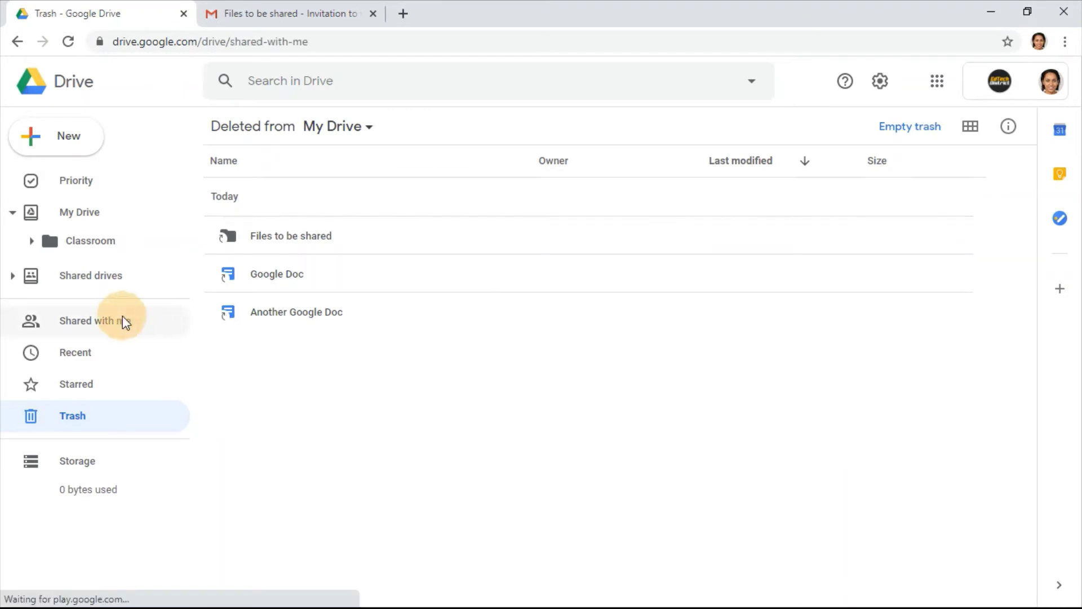
pyautogui.doubleClick(363, 240)
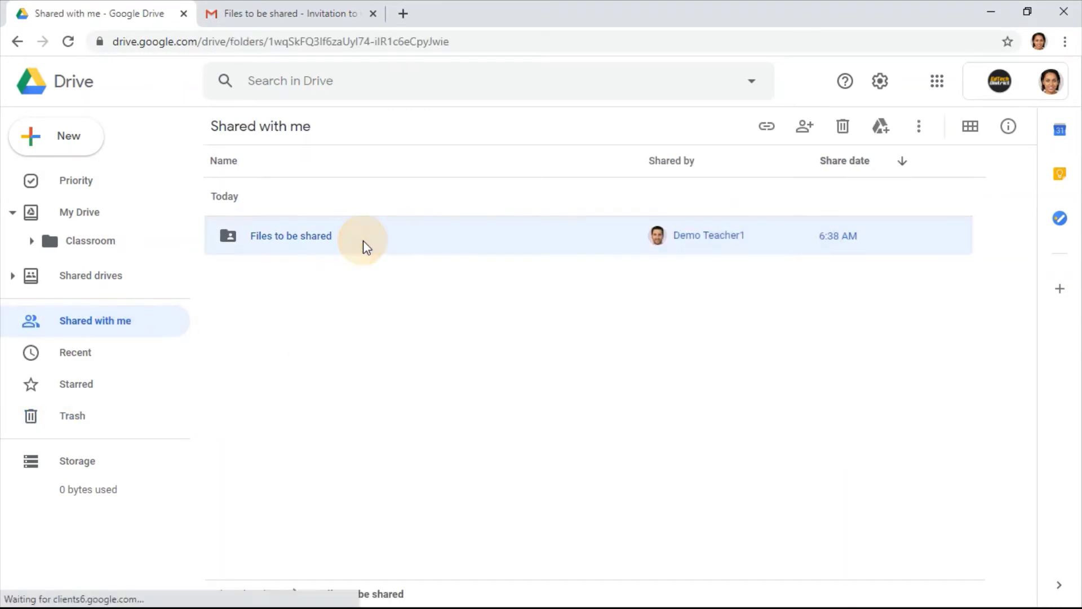
pyautogui.click(68, 41)
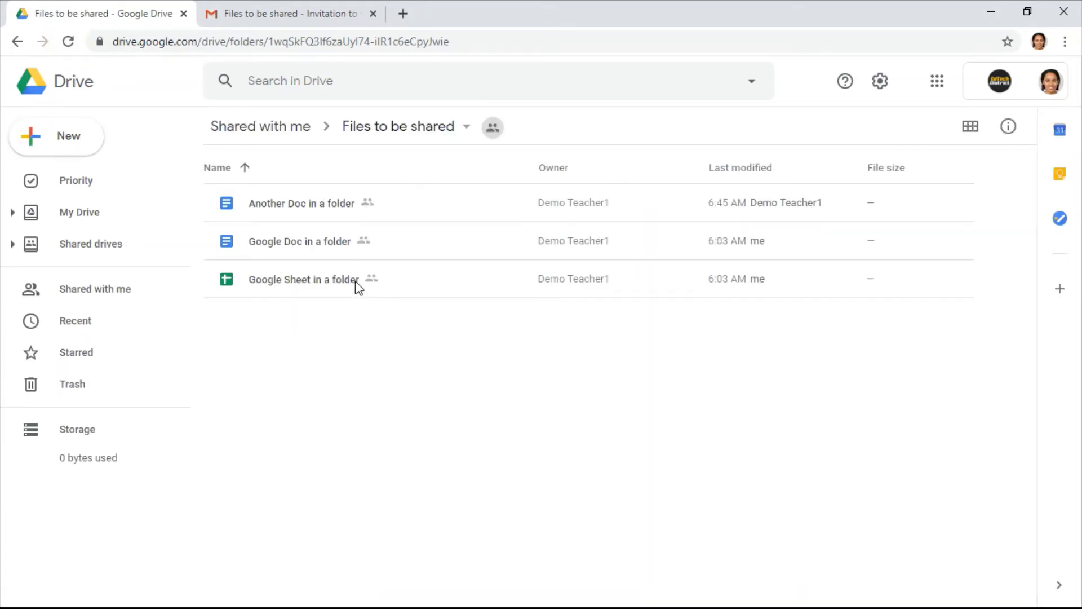
# - Remove the whole Files to be shared folder from the collaborator's Shared with me list
pyautogui.click(279, 128)
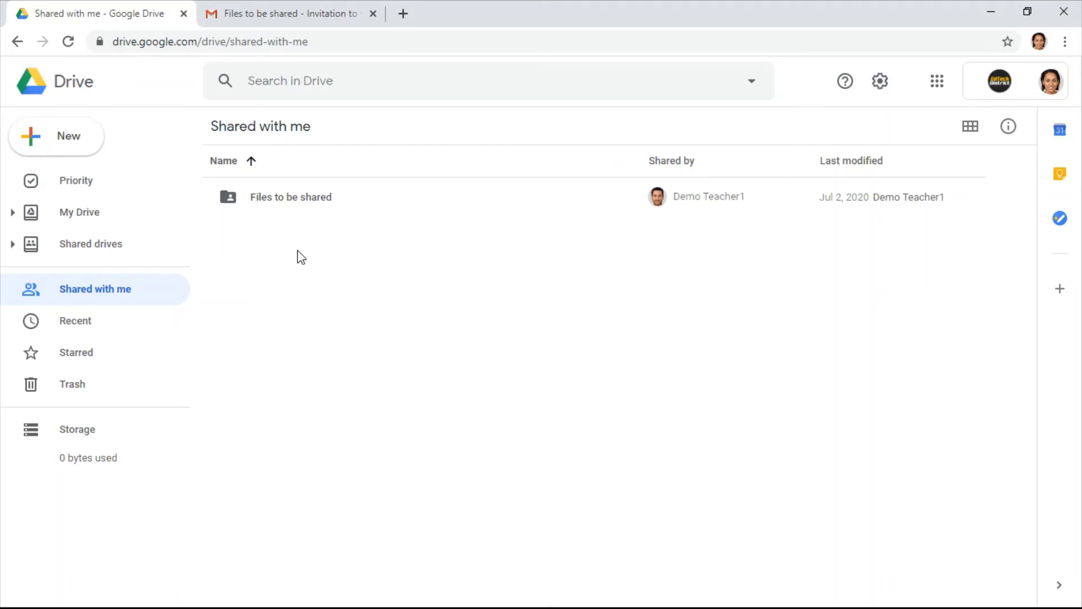
pyautogui.rightClick(304, 204)
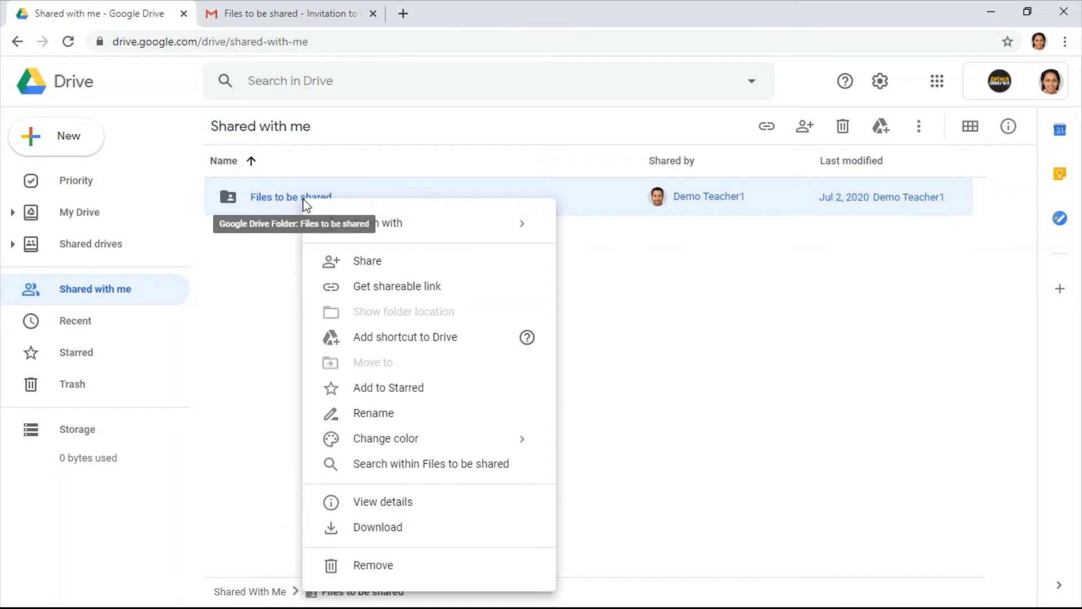
pyautogui.click(421, 569)
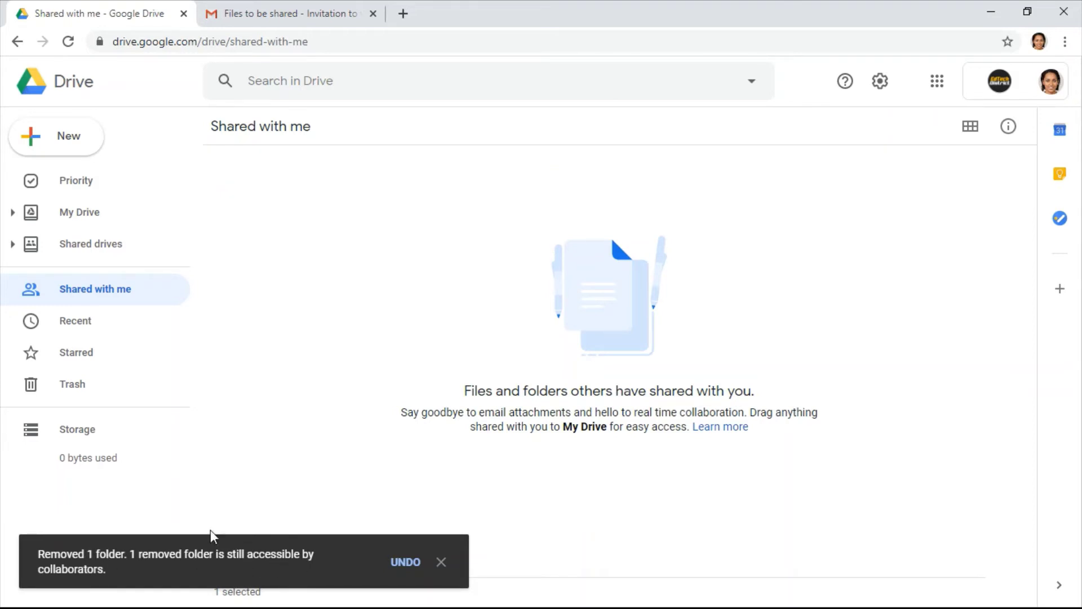
# - Compare the items in the owner's My Drive with the collaborator's Shared with me list
pyautogui.hotkey('alt', 'Tab')
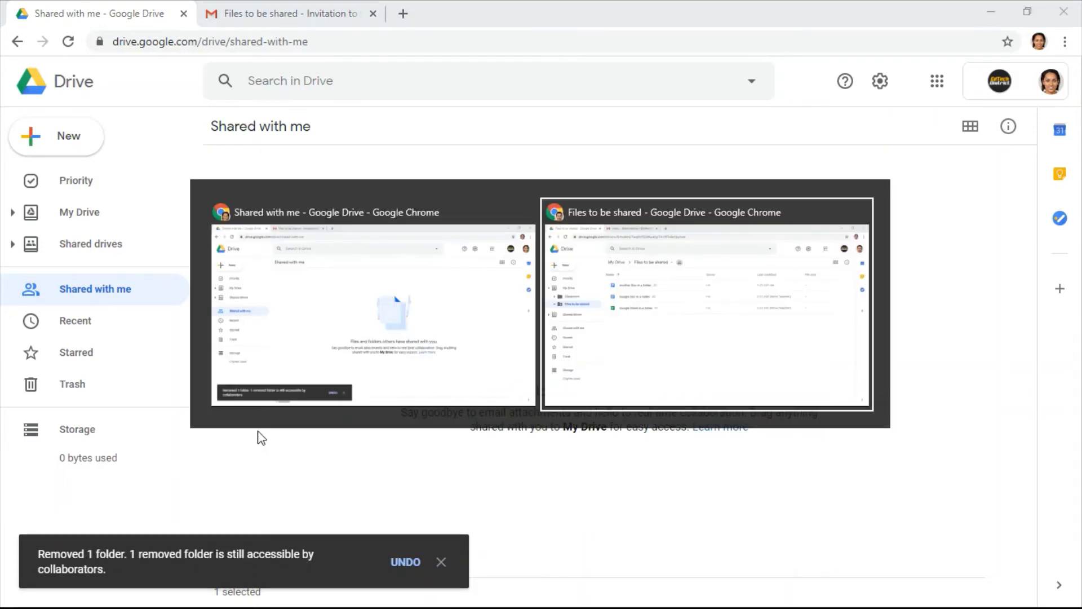
pyautogui.click(257, 132)
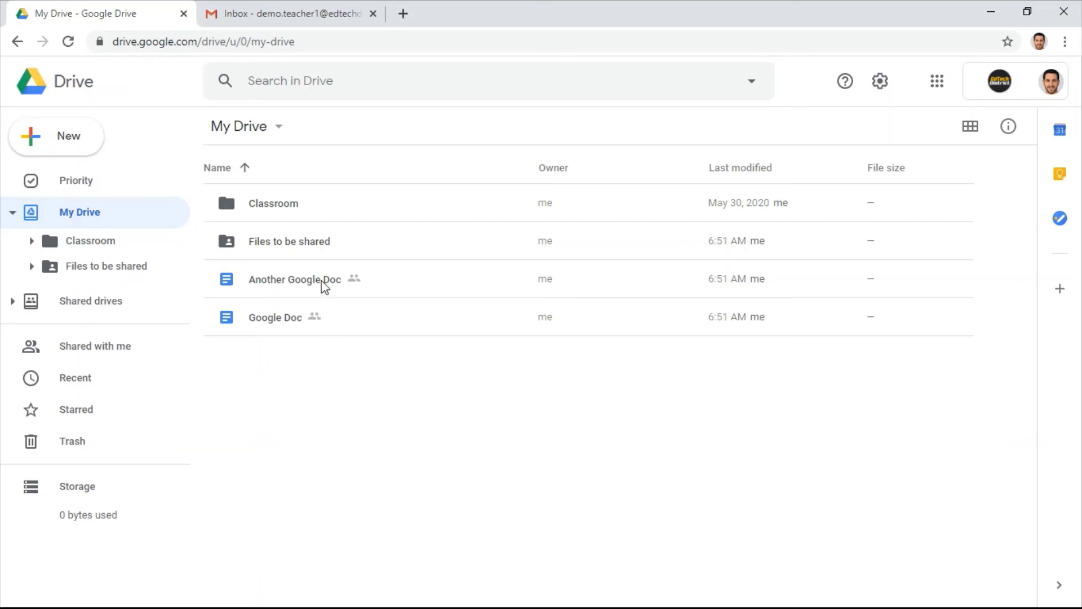
pyautogui.hotkey('alt', 'Tab')
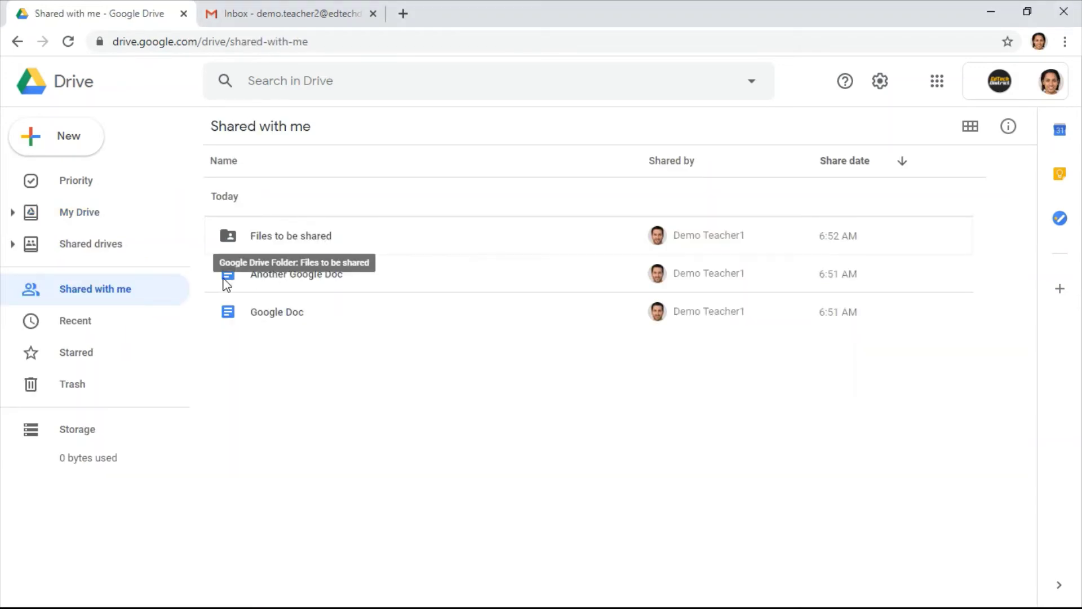
pyautogui.hotkey('alt', 'Tab')
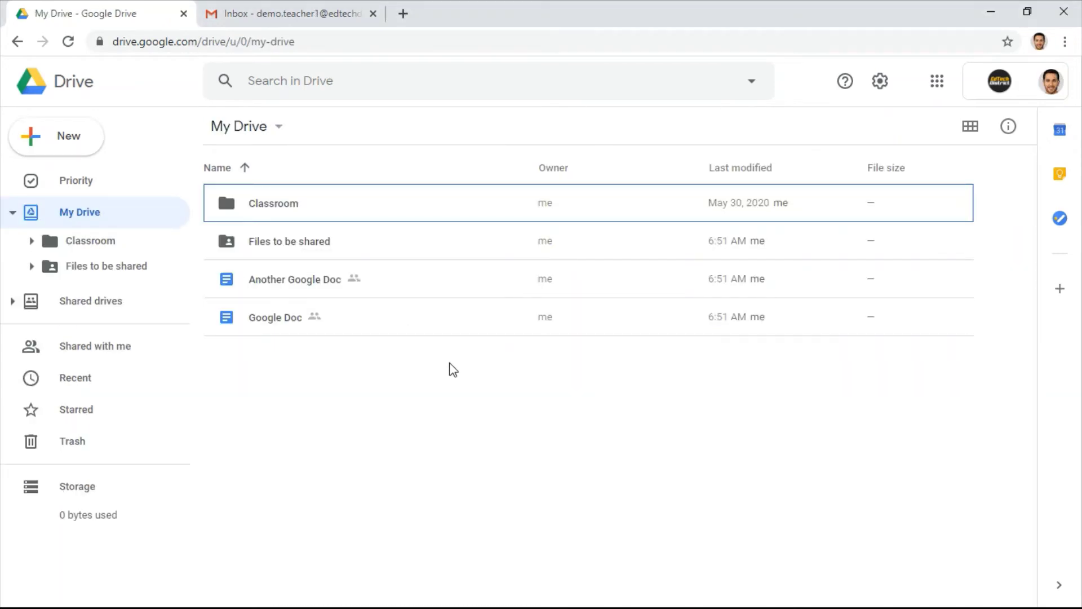
# - Remove the Files to be shared folder, Another Google Doc and Google Doc together from the owner's My Drive
pyautogui.moveTo(289, 349); pyautogui.dragTo(278, 248)
pyautogui.rightClick(277, 248)
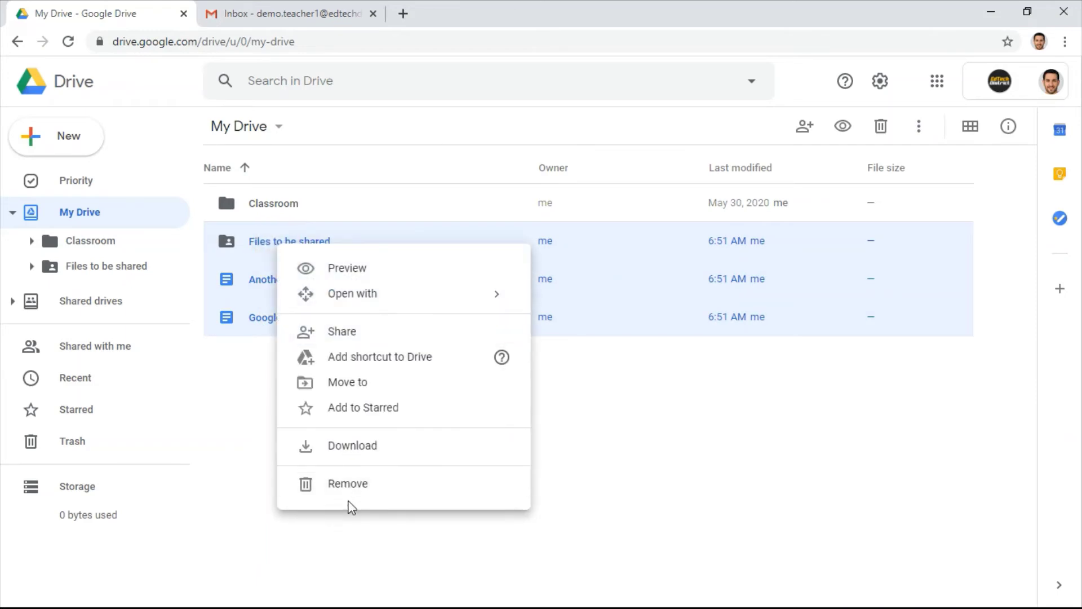
pyautogui.click(348, 485)
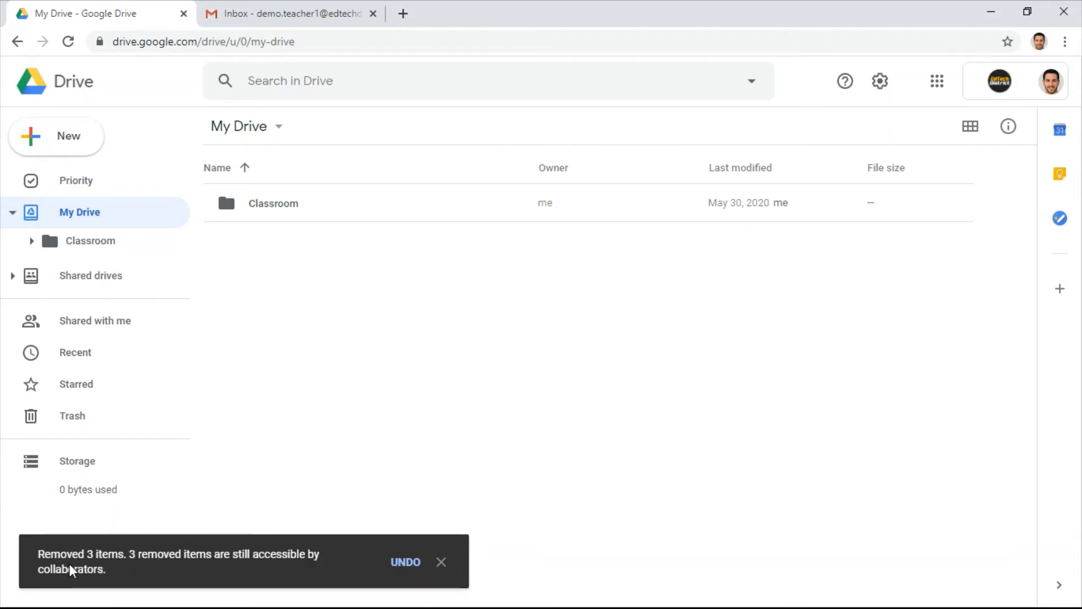
# - From the activity history of the collaborator's My Drive, open Another Doc in a folder and make a copy of it
pyautogui.hotkey('alt', 'Tab')
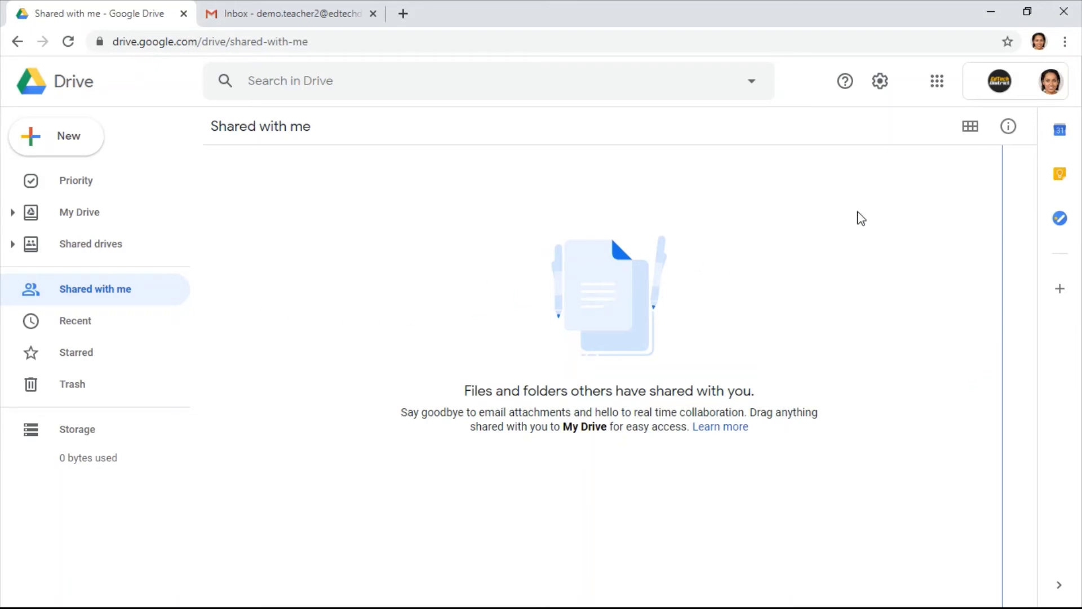
pyautogui.click(1008, 128)
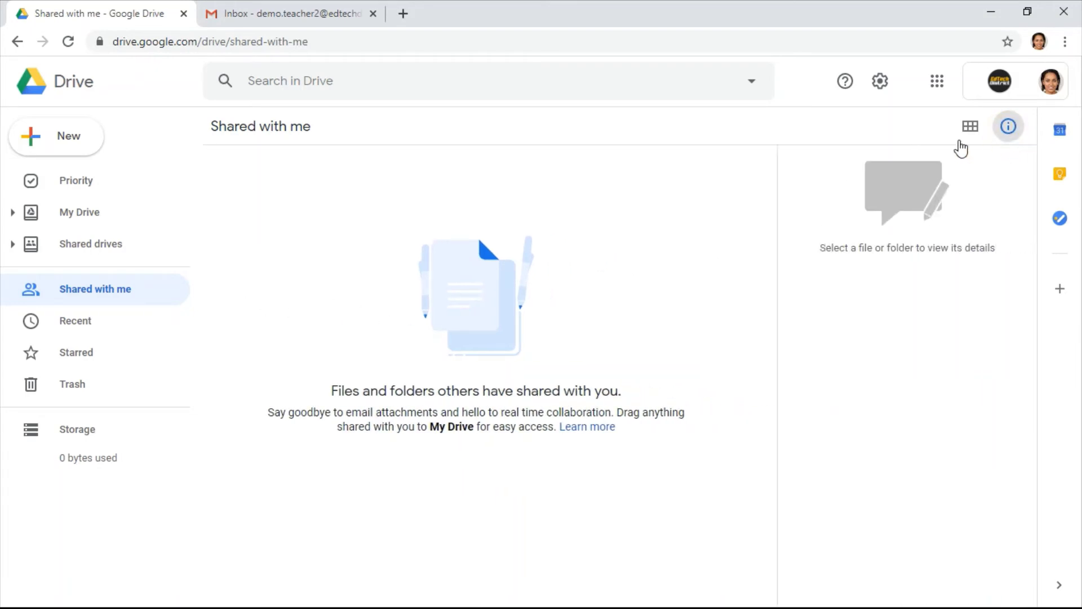
pyautogui.click(92, 216)
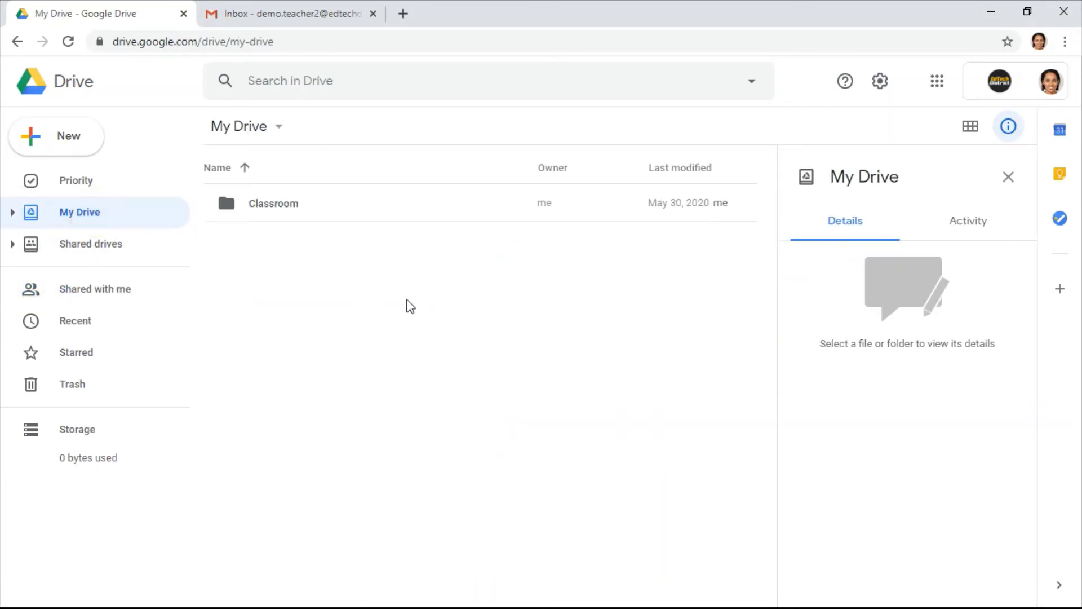
pyautogui.click(946, 229)
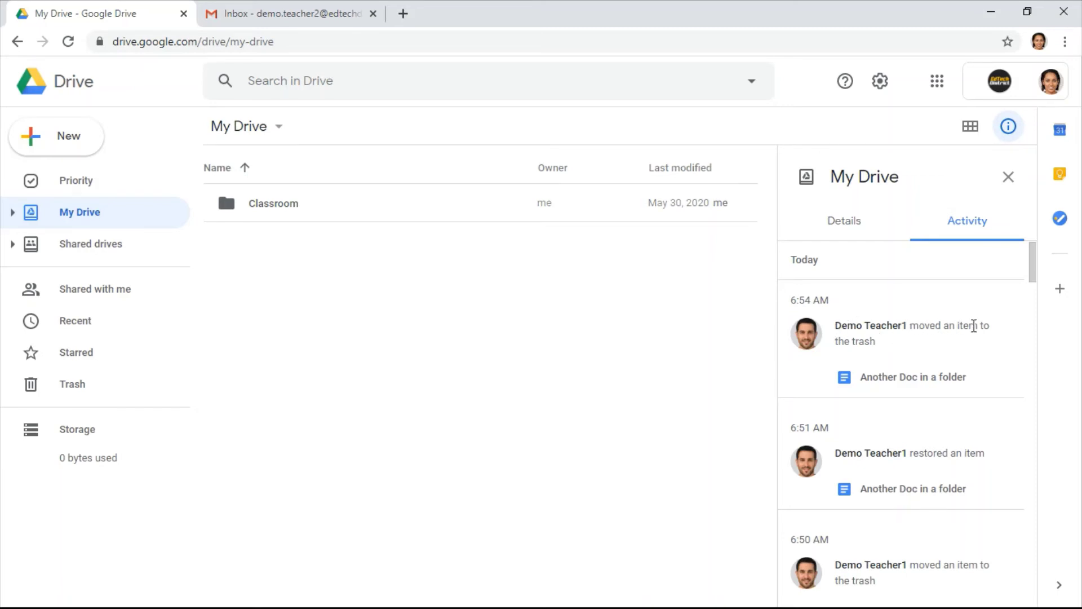
pyautogui.click(908, 378)
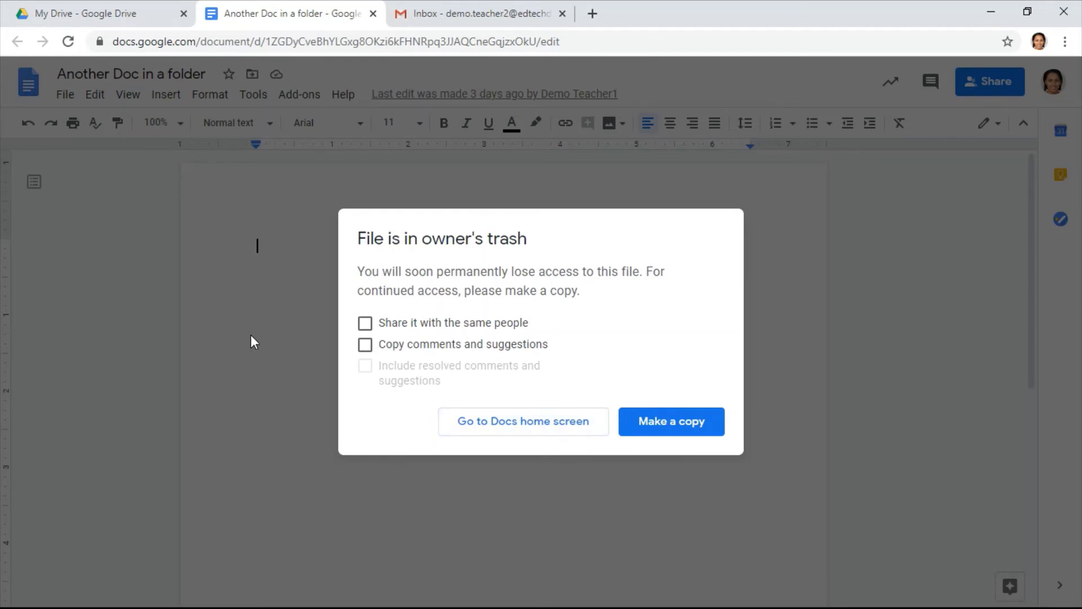
pyautogui.click(642, 430)
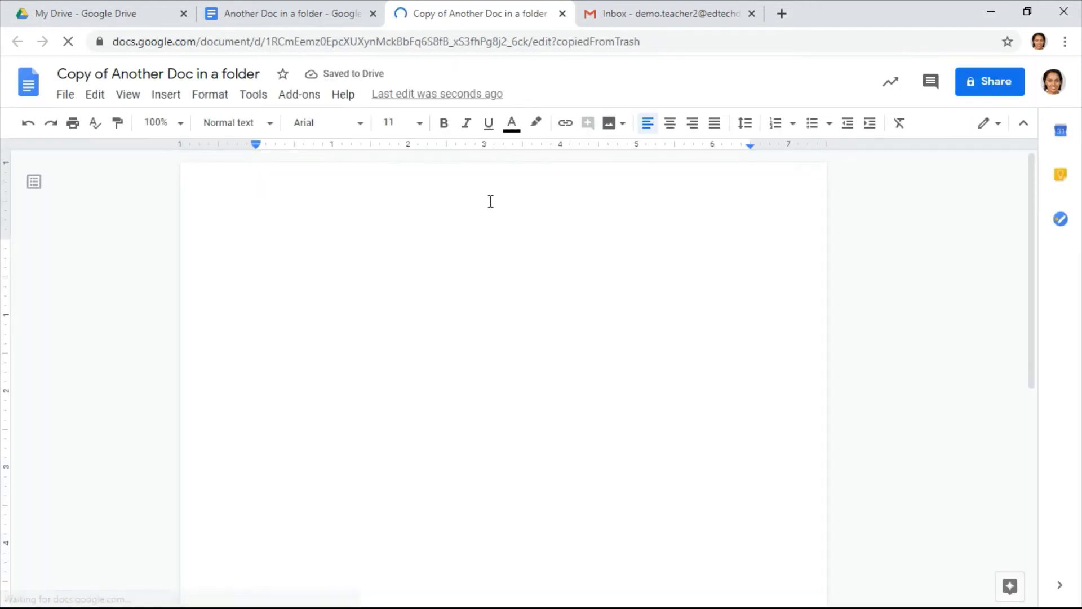
# - Return to the owner's Drive and permanently delete everything in its Trash
pyautogui.click(120, 5)
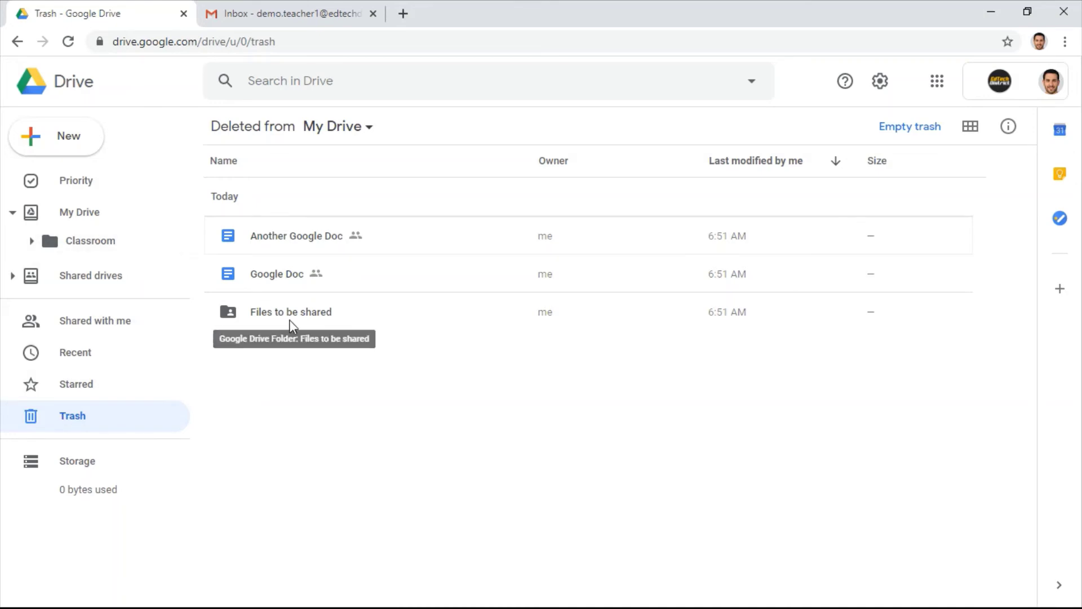
pyautogui.click(904, 136)
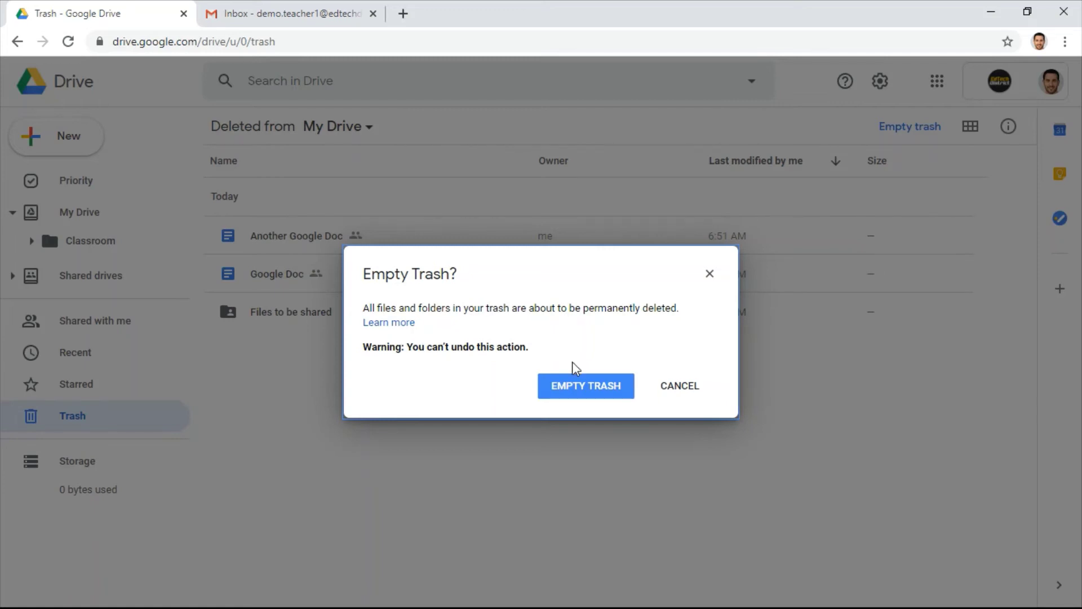
pyautogui.click(573, 385)
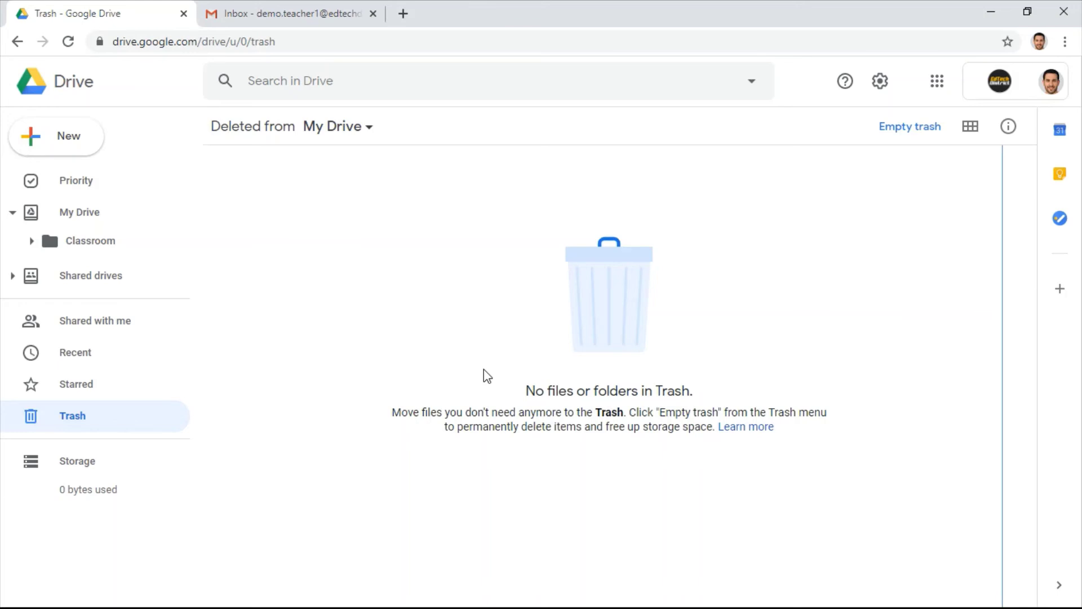
# - Switch to the Google Admin console, search for the owner's account by username, and open its user page
pyautogui.hotkey('alt', 'Tab')
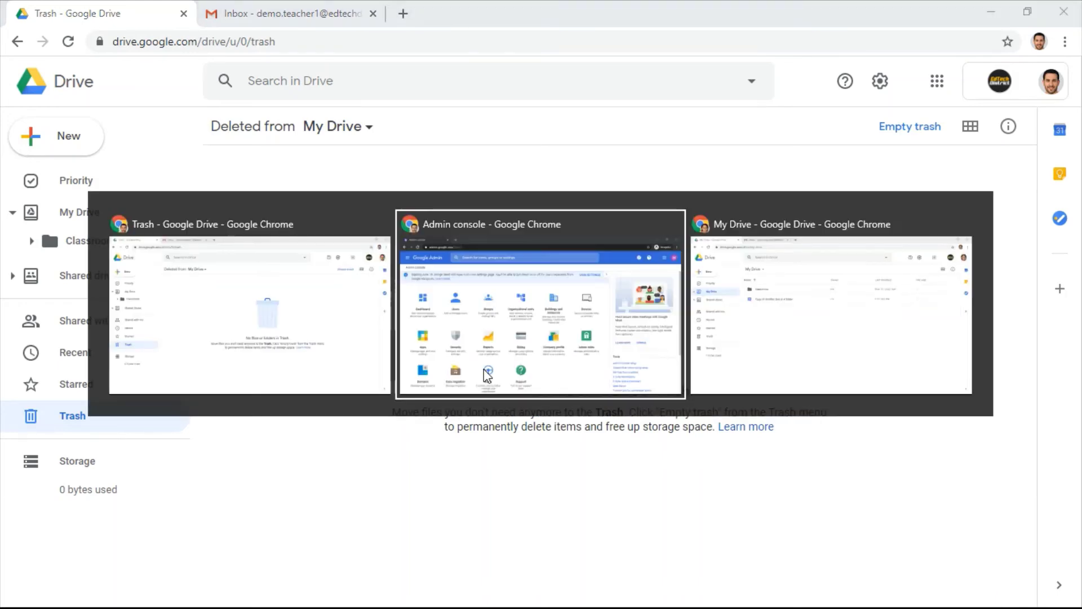
pyautogui.click(483, 80)
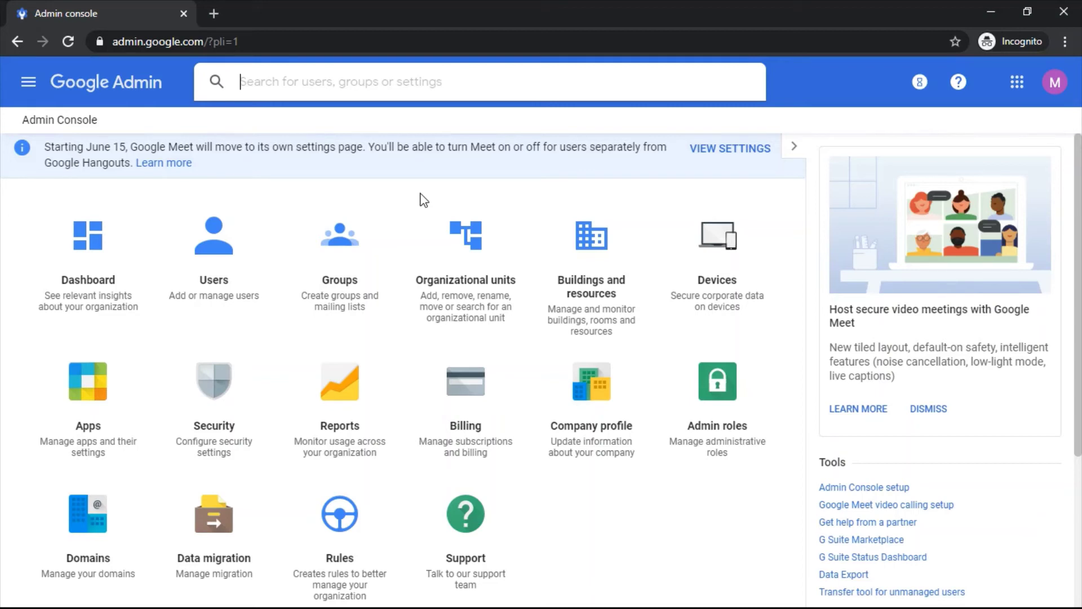
pyautogui.write('demo')
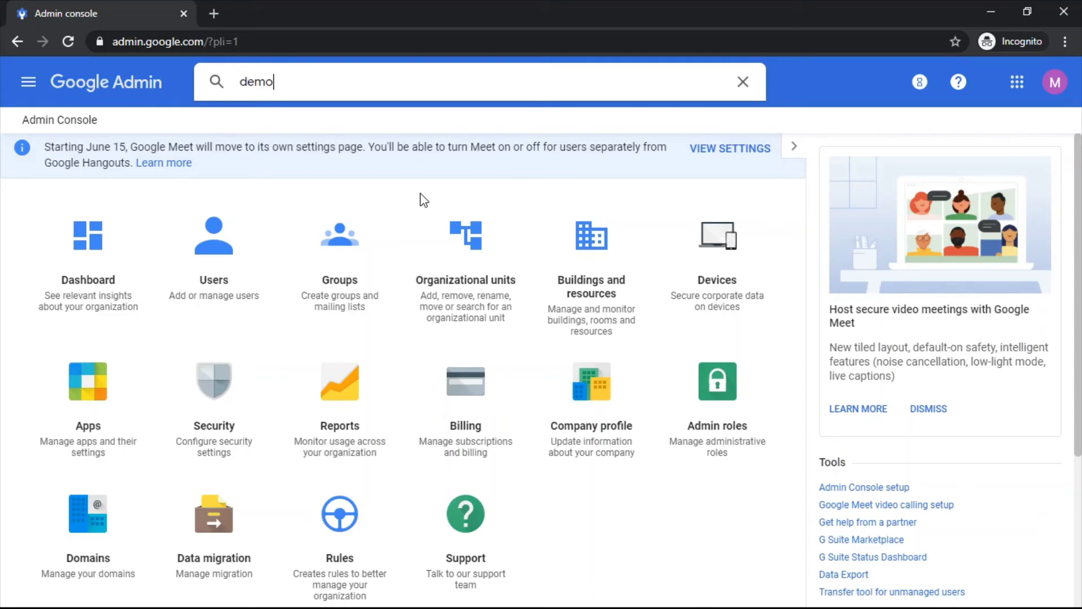
pyautogui.write('.teacher')
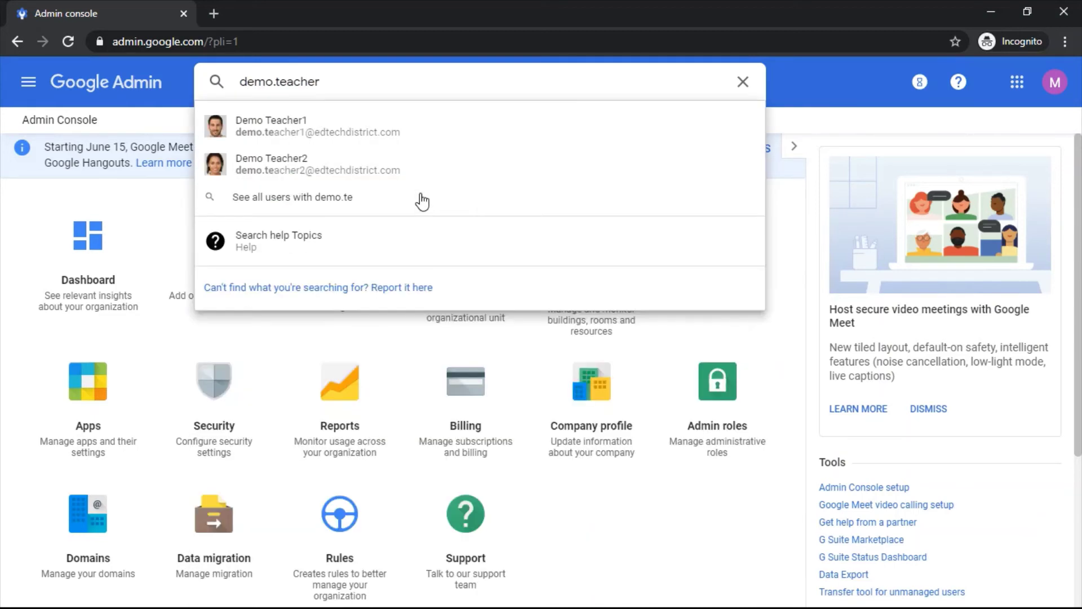
pyautogui.click(363, 130)
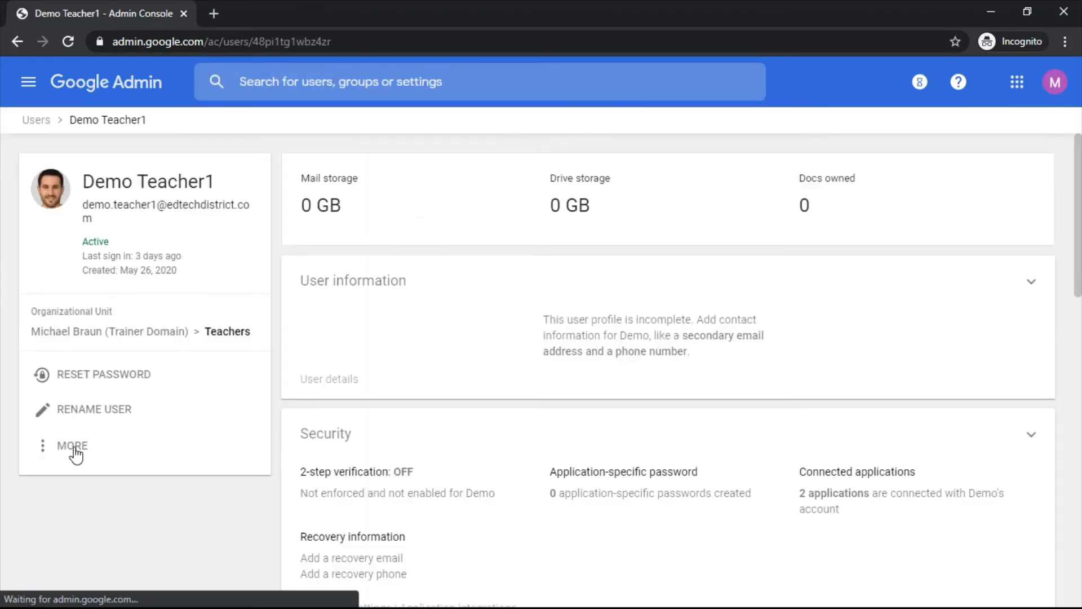
# - Restore the owner's deleted Drive data with both the start and end dates set to Sat, Jul 04, 2020
pyautogui.click(73, 446)
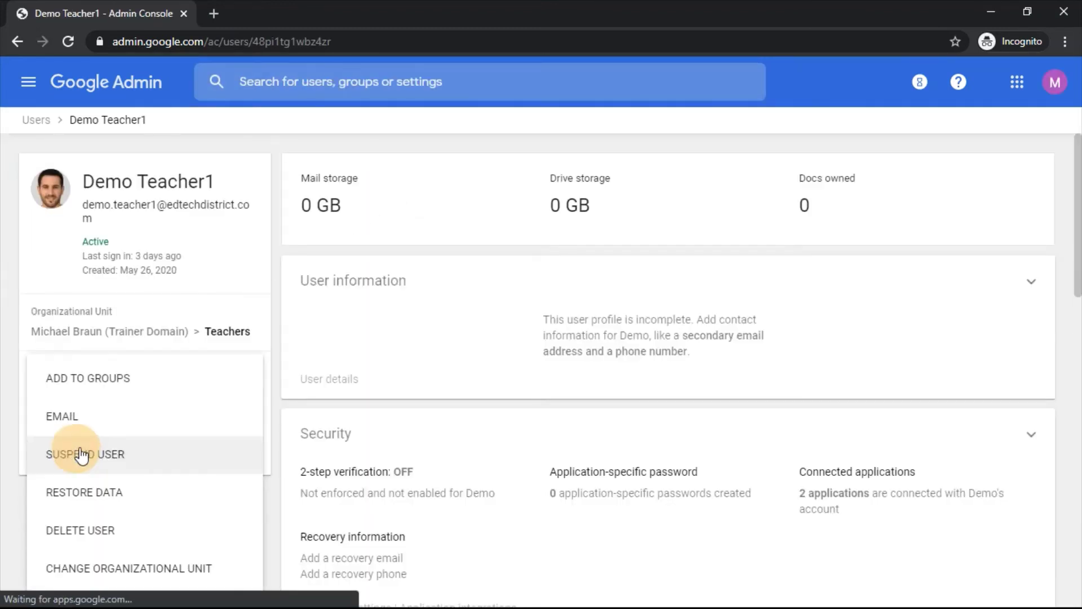
pyautogui.click(117, 493)
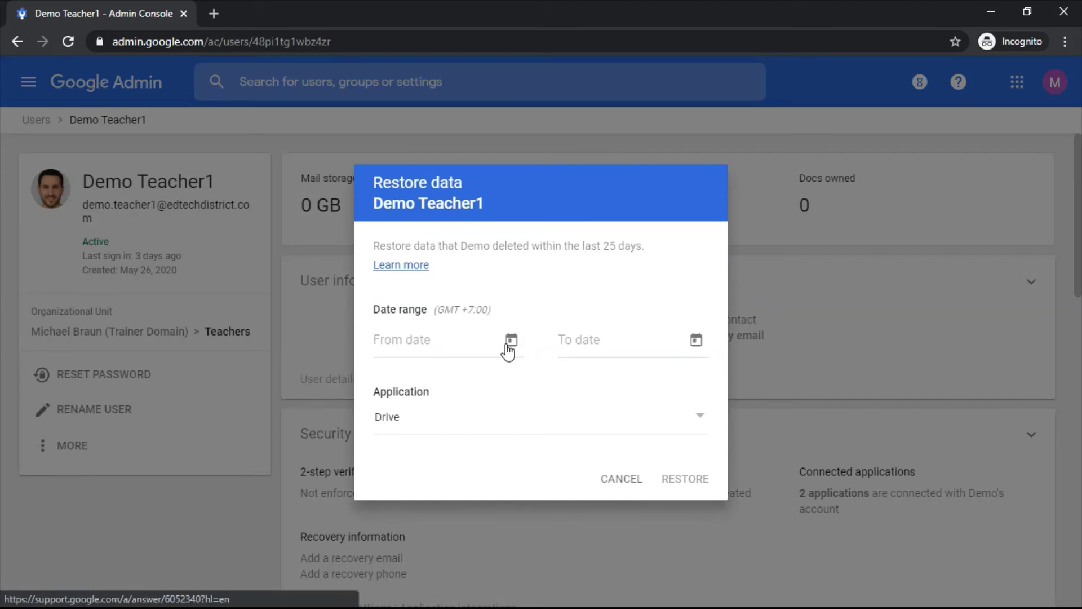
pyautogui.click(507, 345)
pyautogui.click(555, 440)
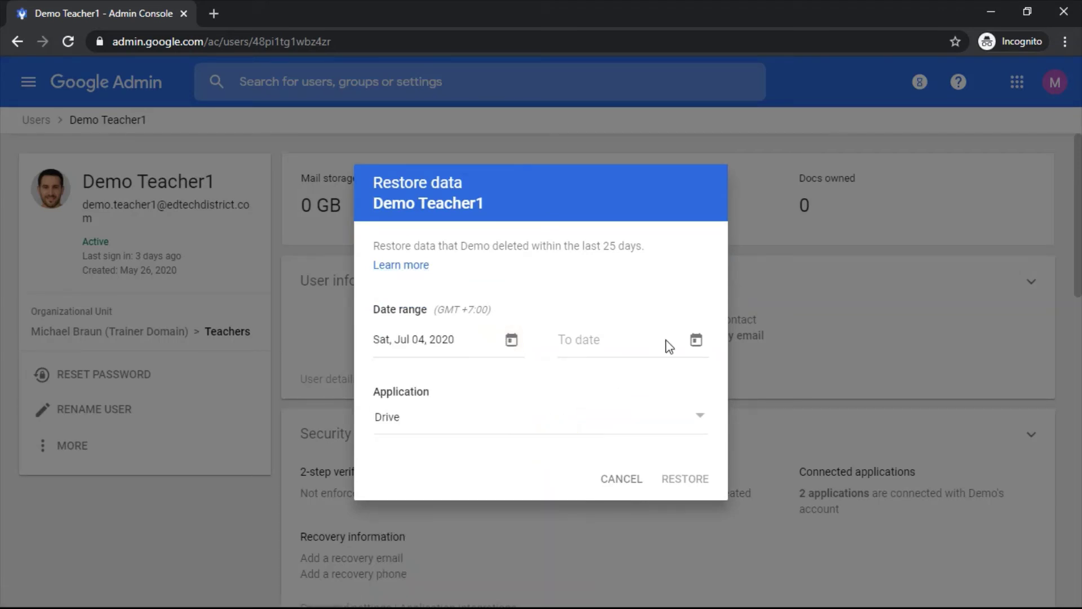
pyautogui.click(694, 341)
pyautogui.click(743, 439)
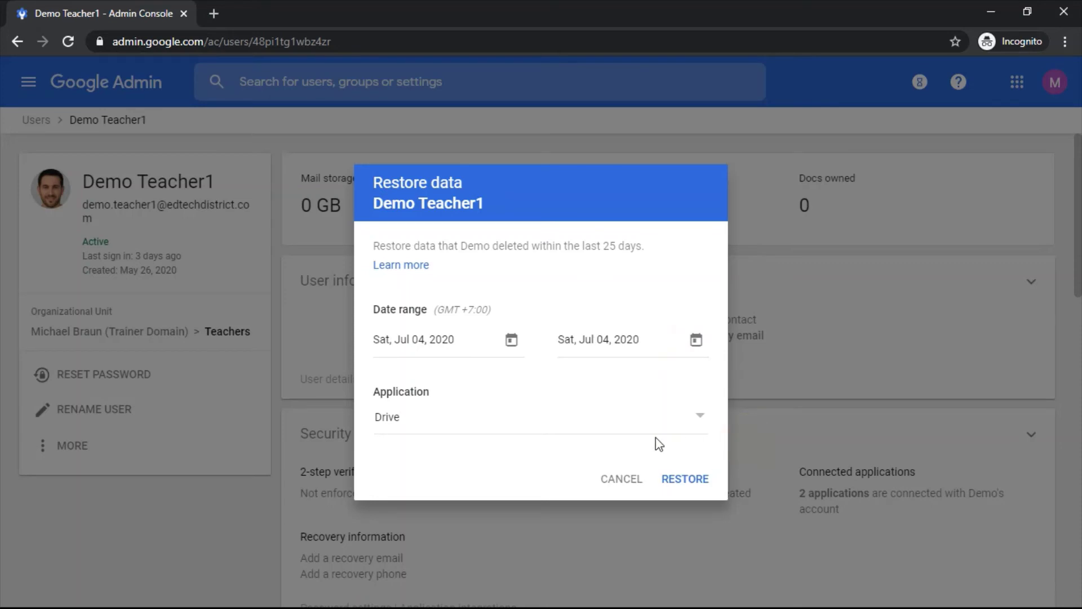
pyautogui.click(405, 420)
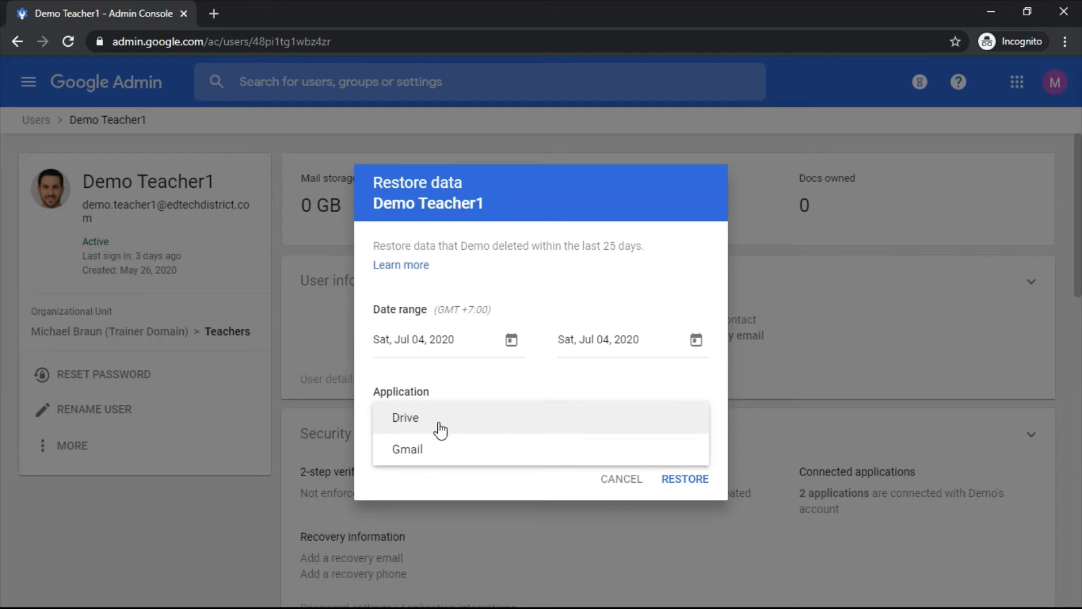
pyautogui.click(476, 370)
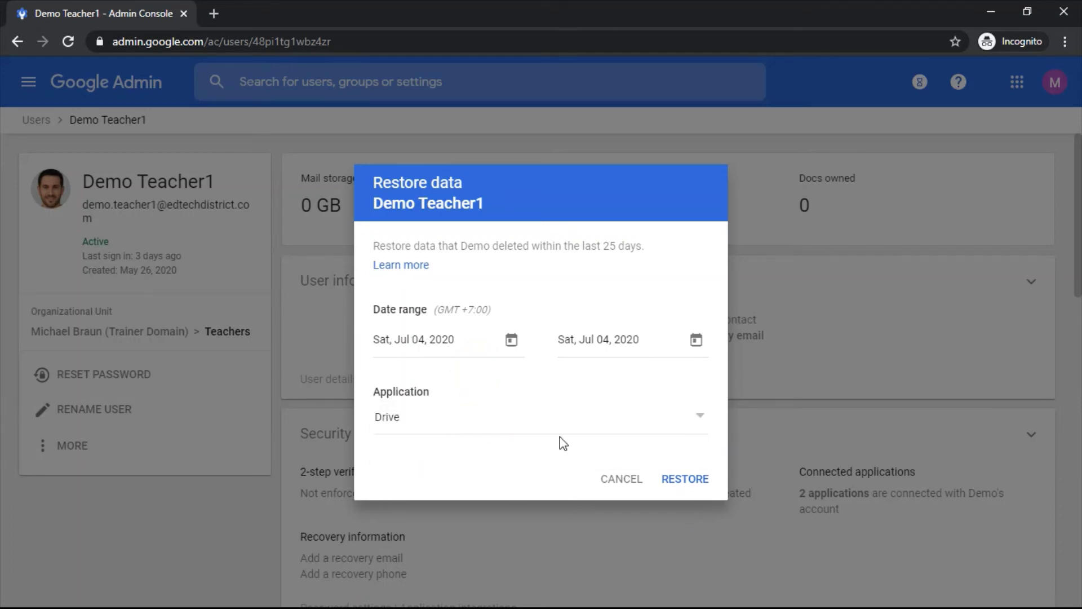
pyautogui.click(675, 479)
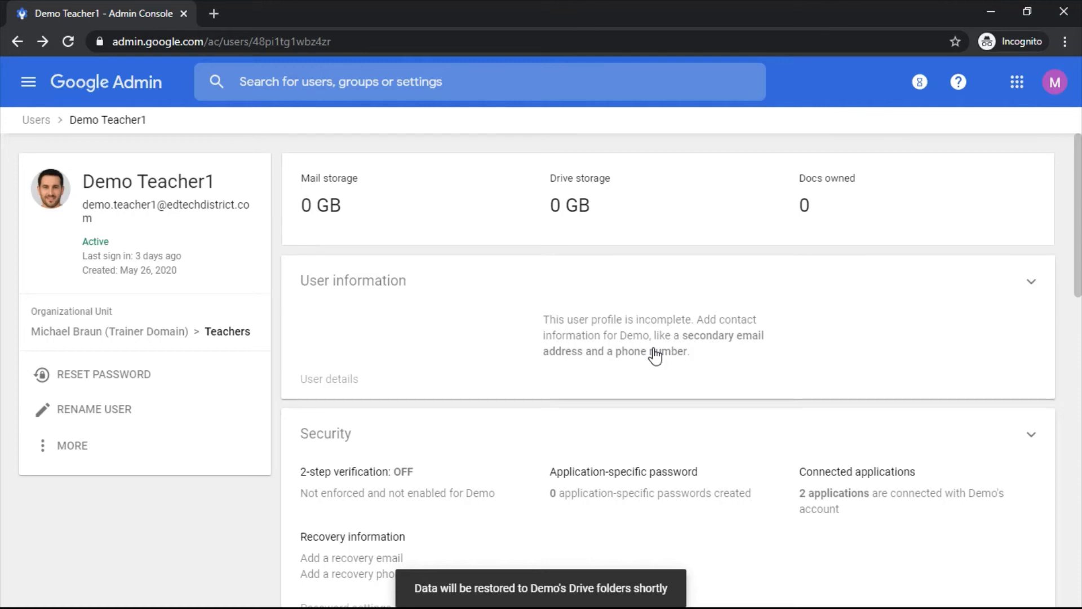
# - Switch back to the owner's Drive and review the restored folders and files in My Drive
pyautogui.hotkey('alt', 'Tab')
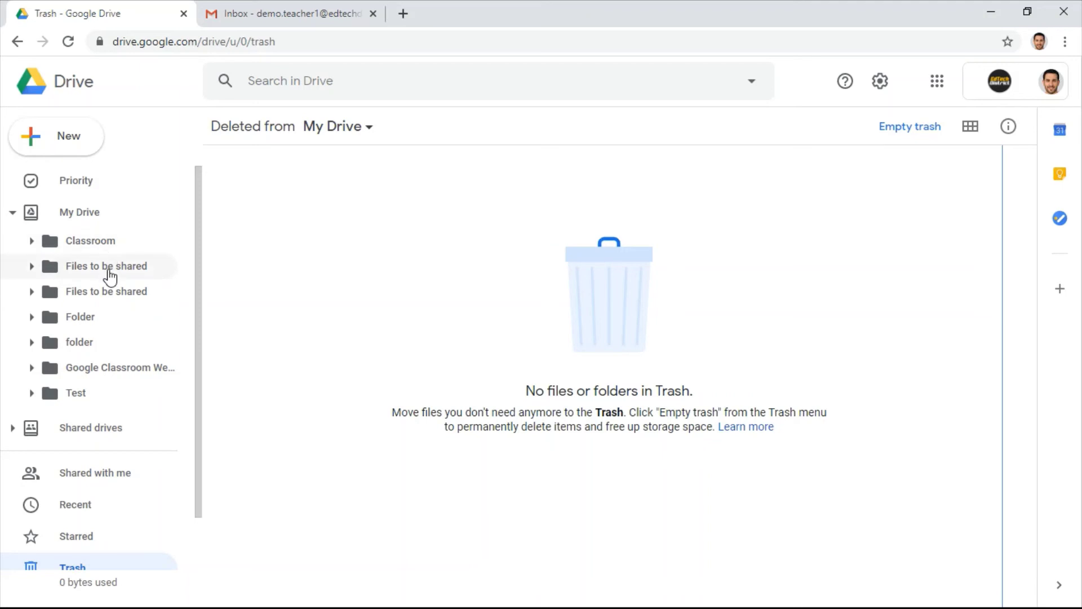
pyautogui.click(93, 212)
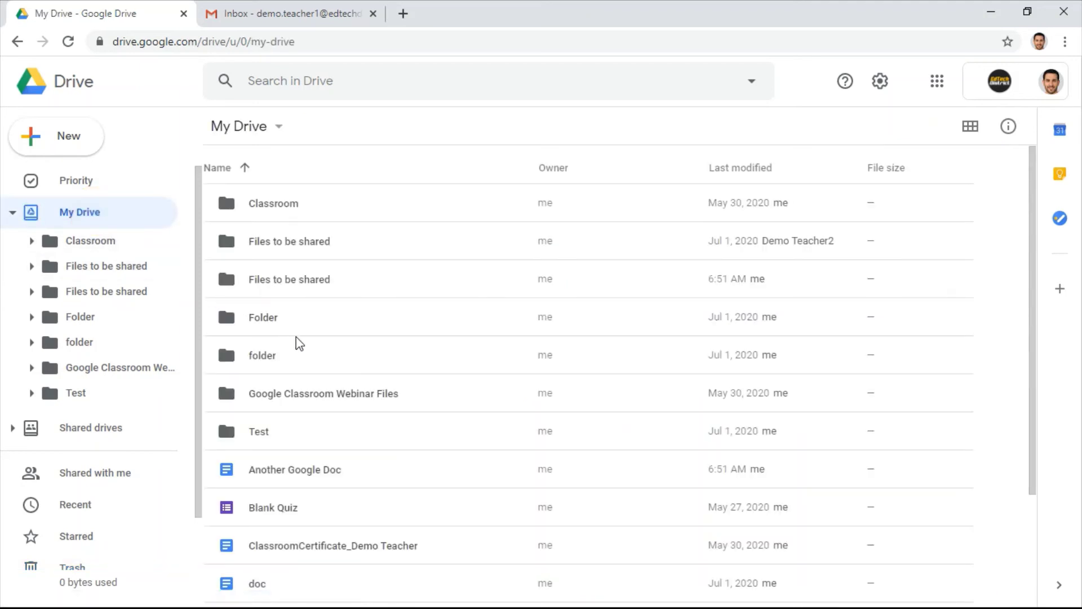
pyautogui.scroll(-3, 393, 471)
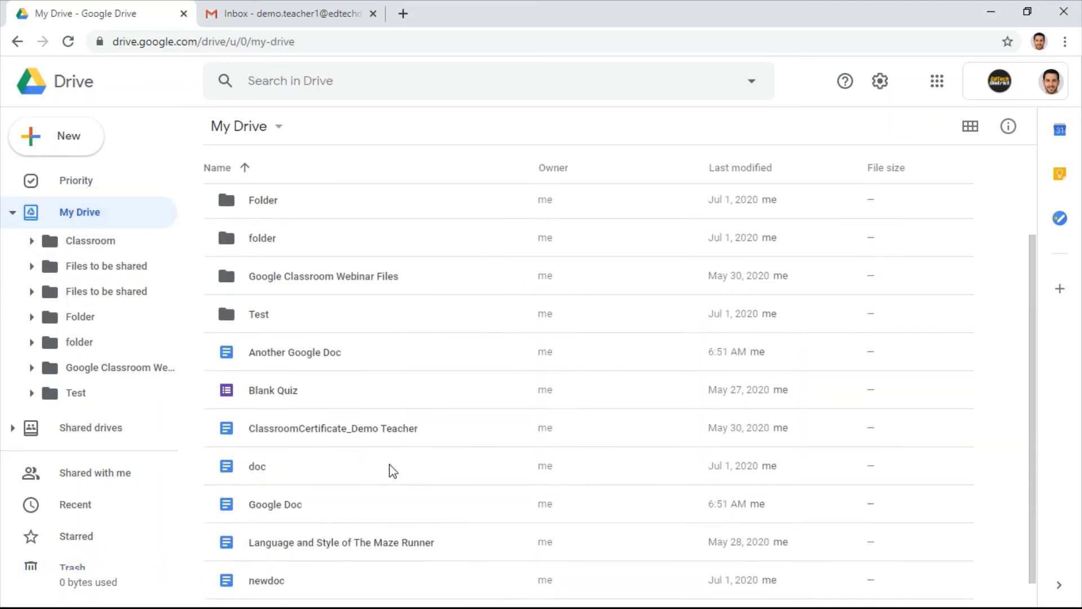
pyautogui.scroll(3, 345, 469)
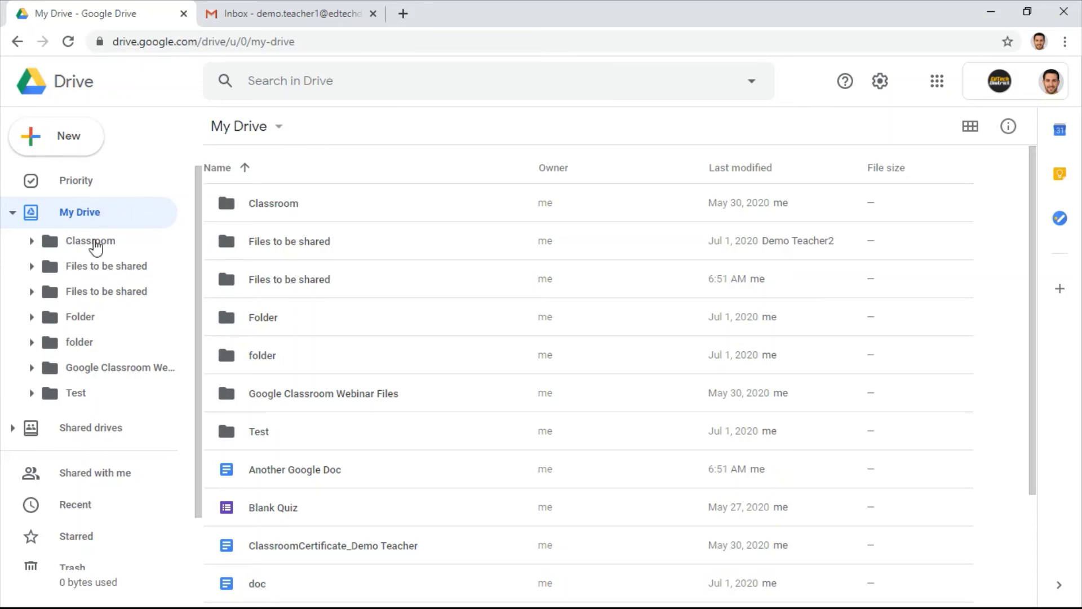
# - Create a shared drive named Test in the owner's account
pyautogui.click(78, 432)
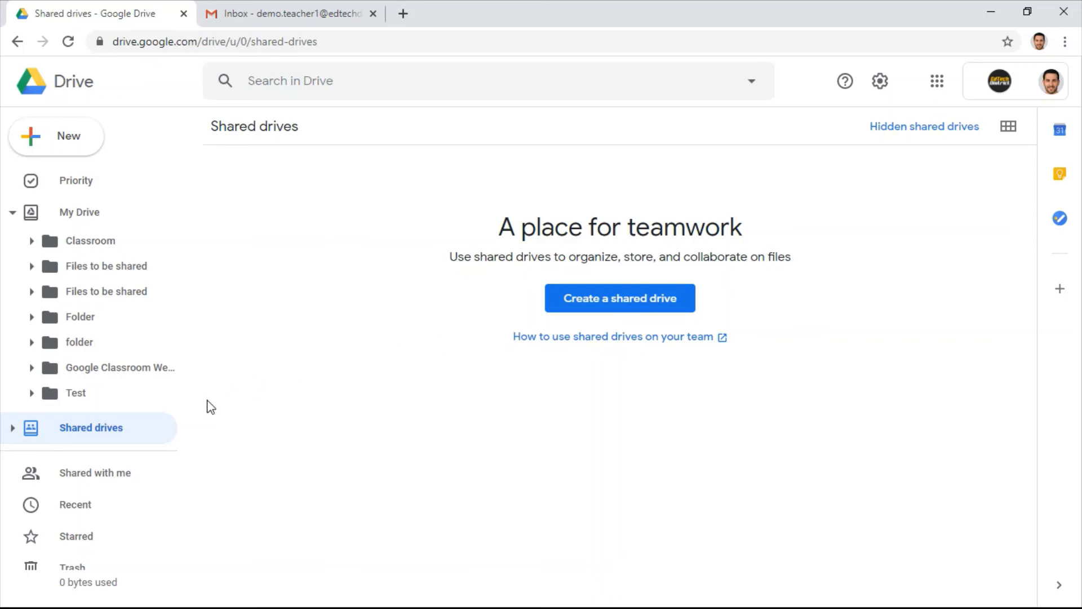
pyautogui.click(624, 307)
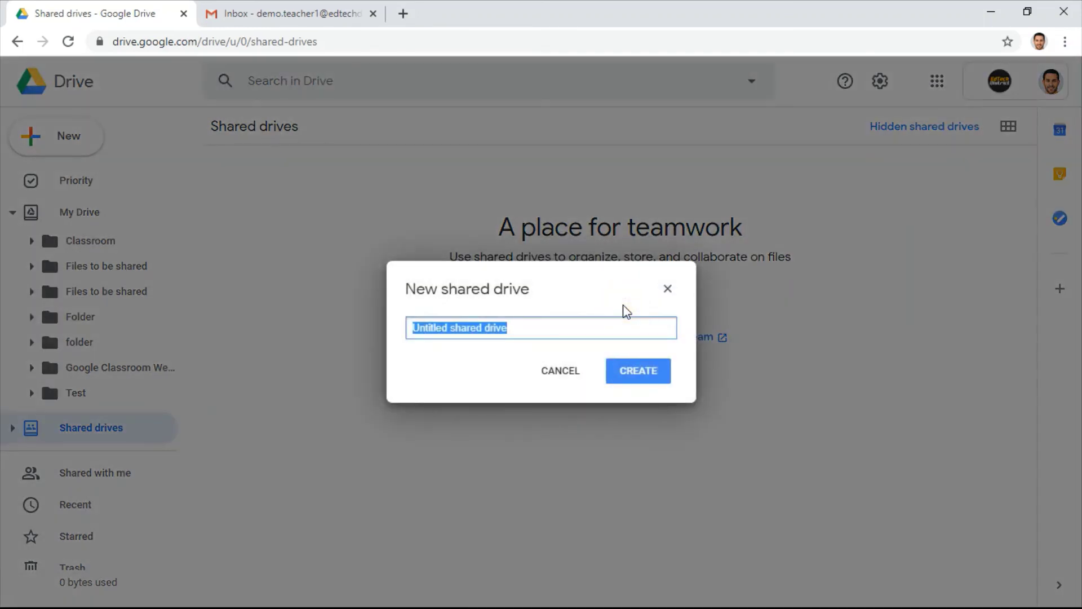
pyautogui.write('Test')
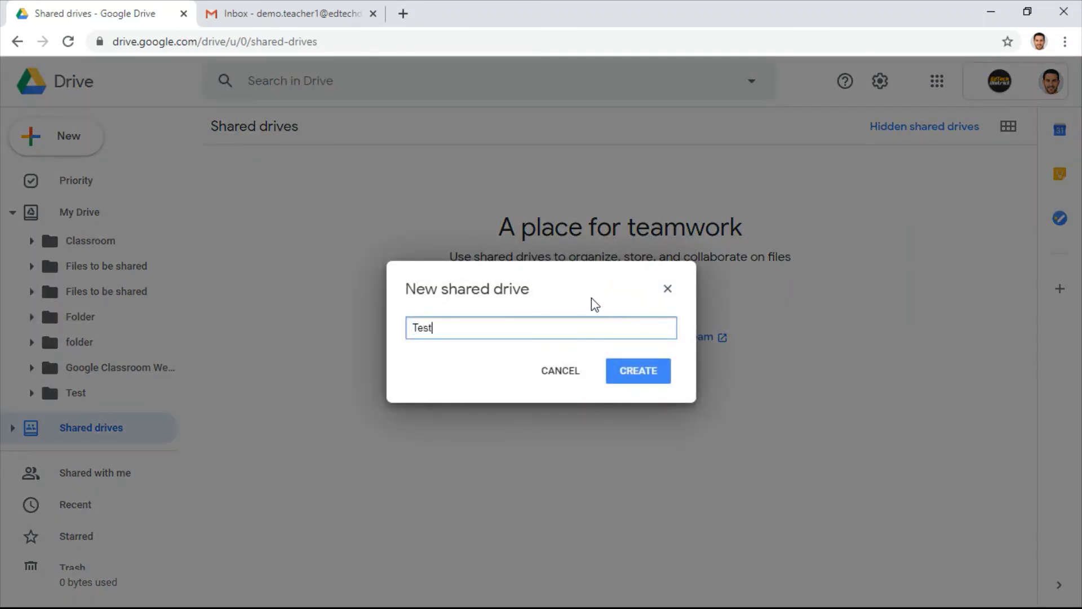
pyautogui.press('Return')
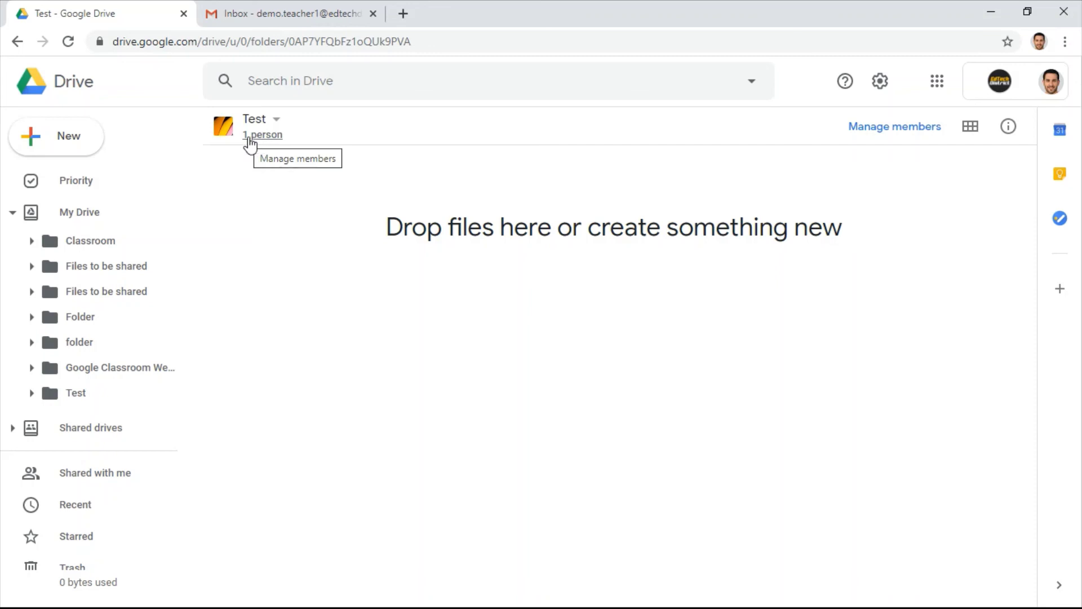
# - Add the collaborator's account to the Test shared drive as Contributor with notification enabled, and check the member list
pyautogui.click(867, 133)
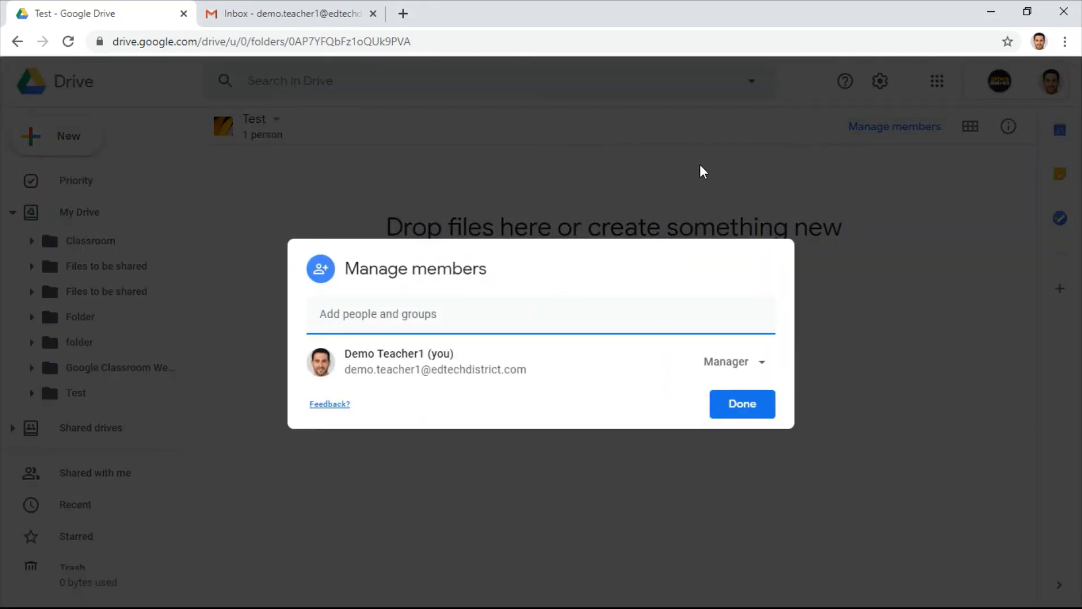
pyautogui.write('dem')
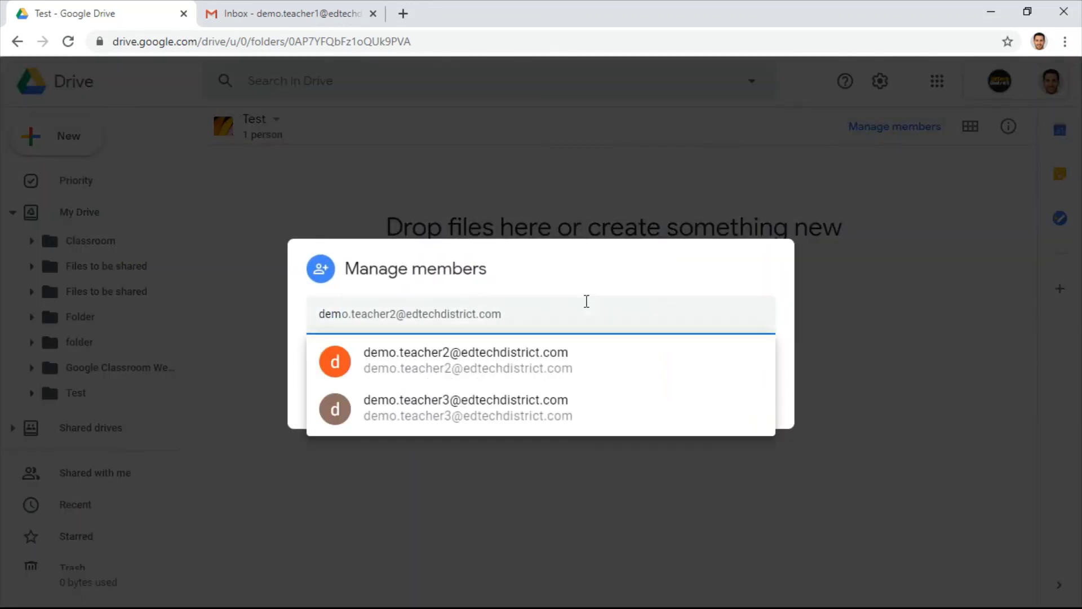
pyautogui.click(558, 352)
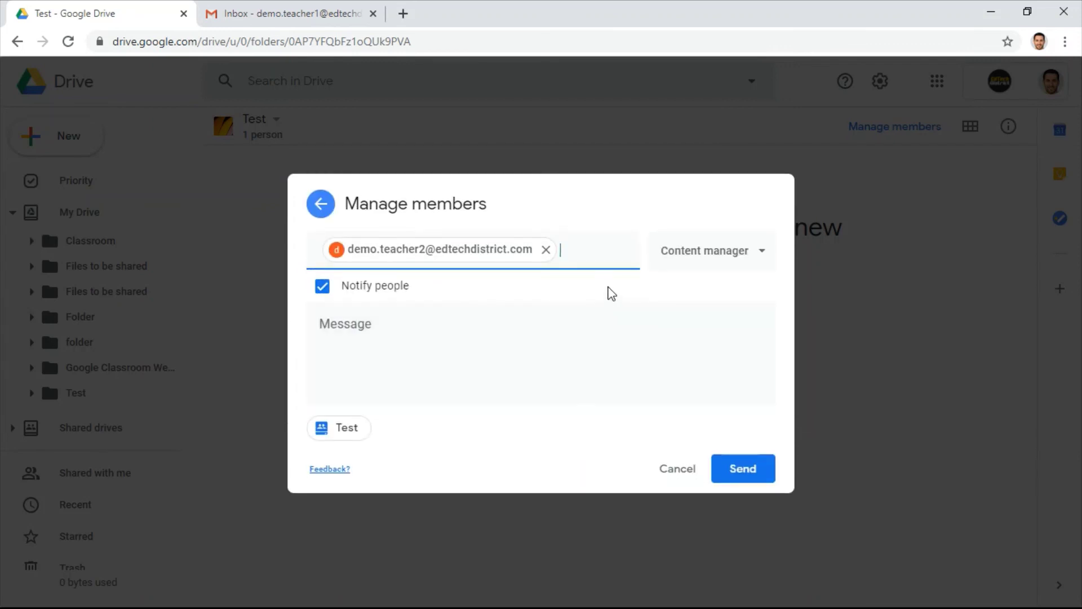
pyautogui.click(754, 250)
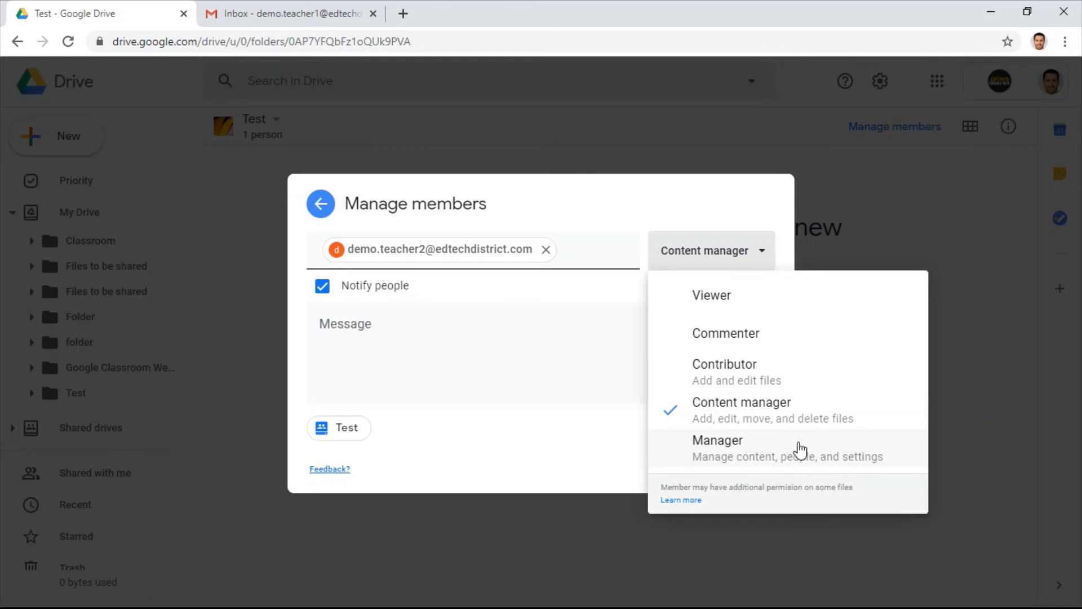
pyautogui.click(759, 385)
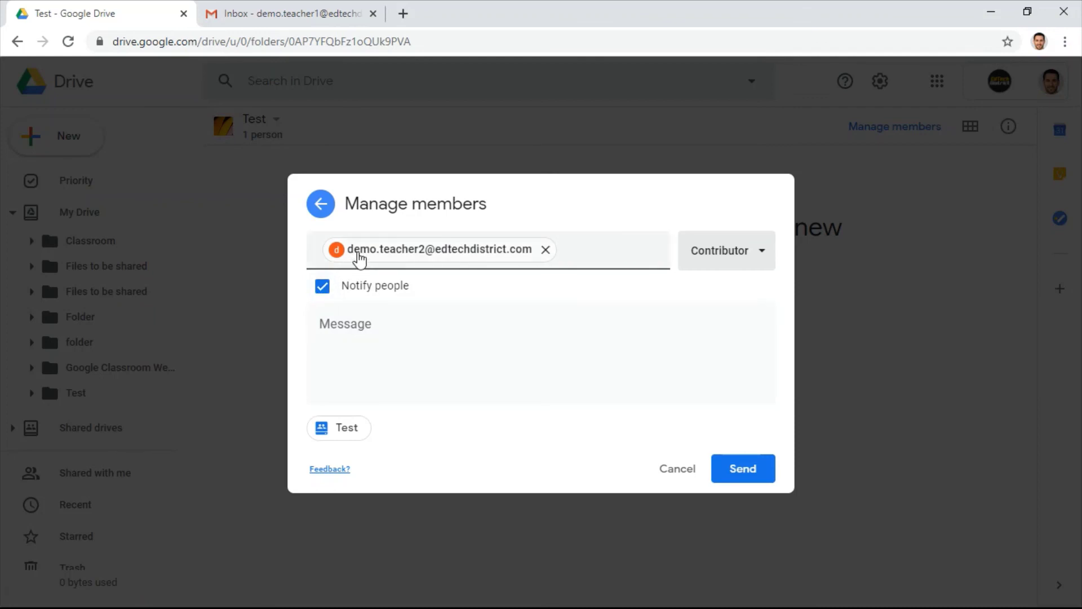
pyautogui.click(378, 325)
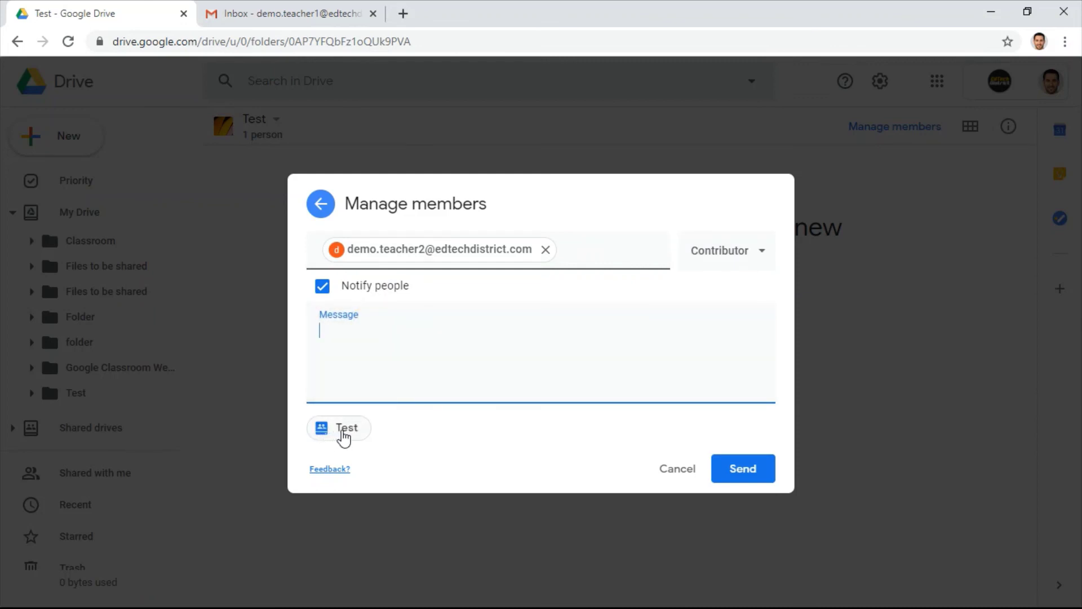
pyautogui.click(717, 461)
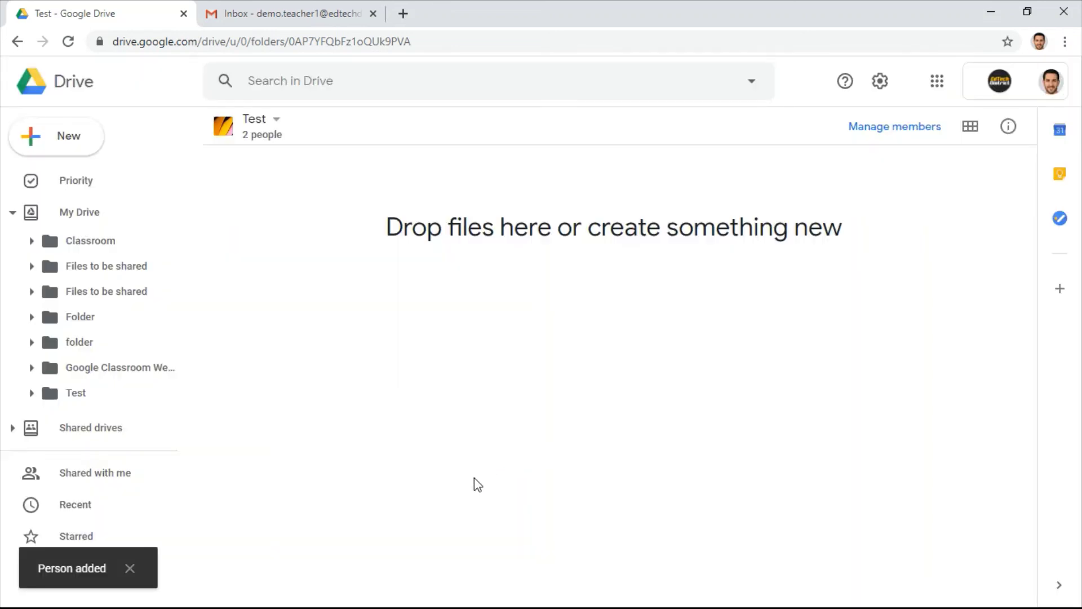
pyautogui.click(279, 140)
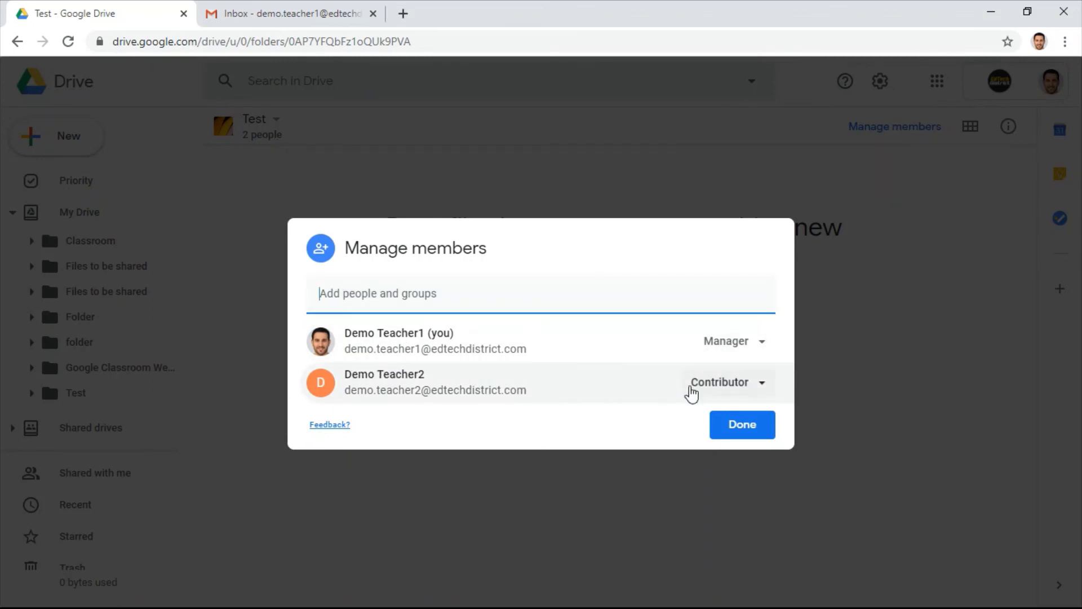
pyautogui.click(719, 424)
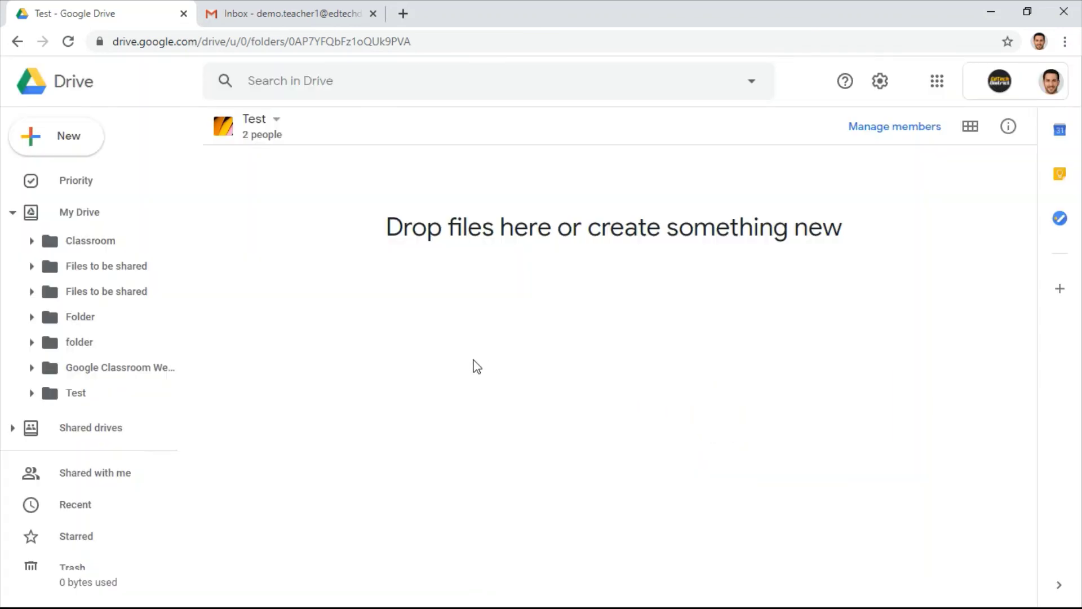
# - Switch to the collaborator's Gmail, read the shared drive invitation email, and open the Test shared drive from it
pyautogui.hotkey('alt', 'Tab')
pyautogui.hotkey('alt', 'Tab')
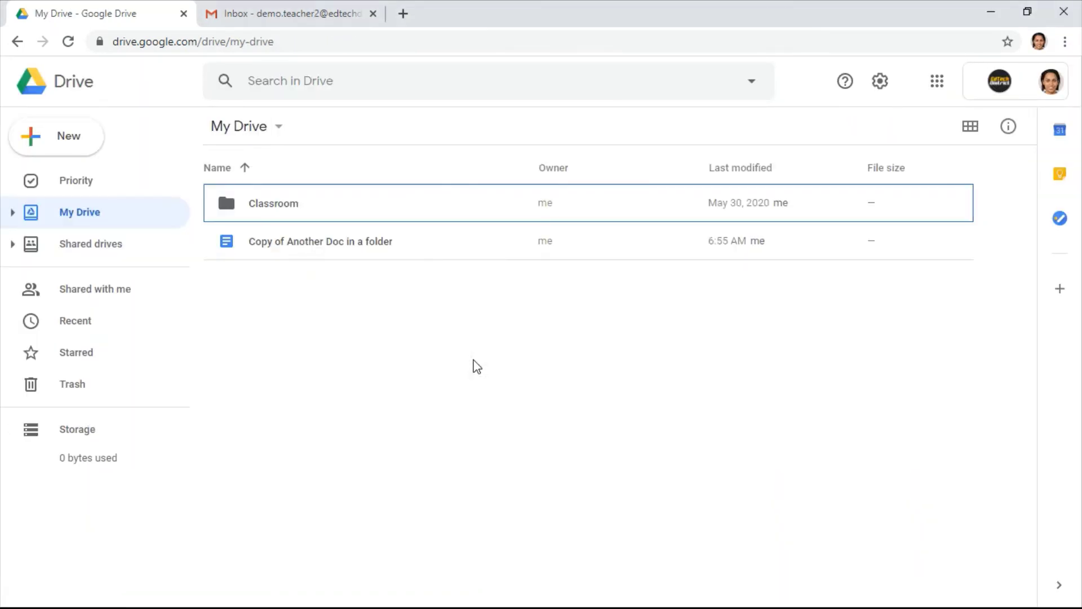
pyautogui.click(315, 12)
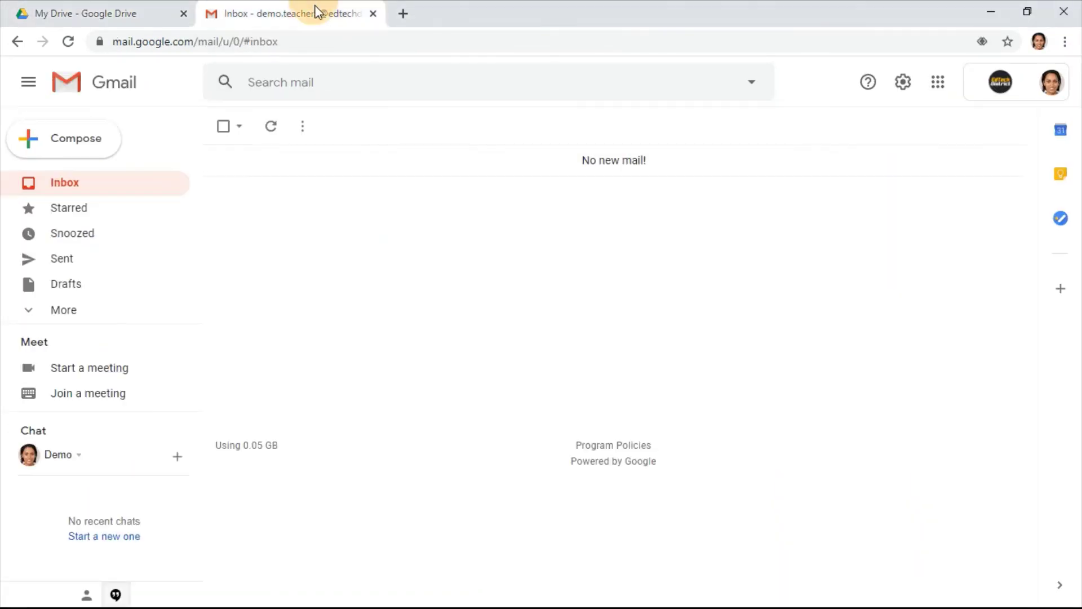
pyautogui.click(78, 191)
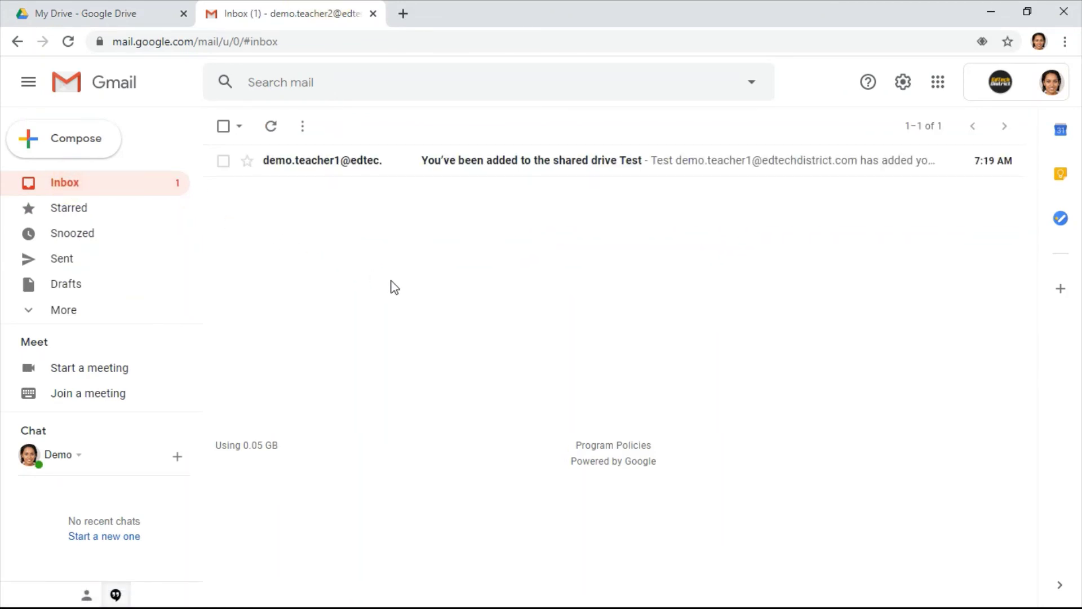
pyautogui.click(481, 161)
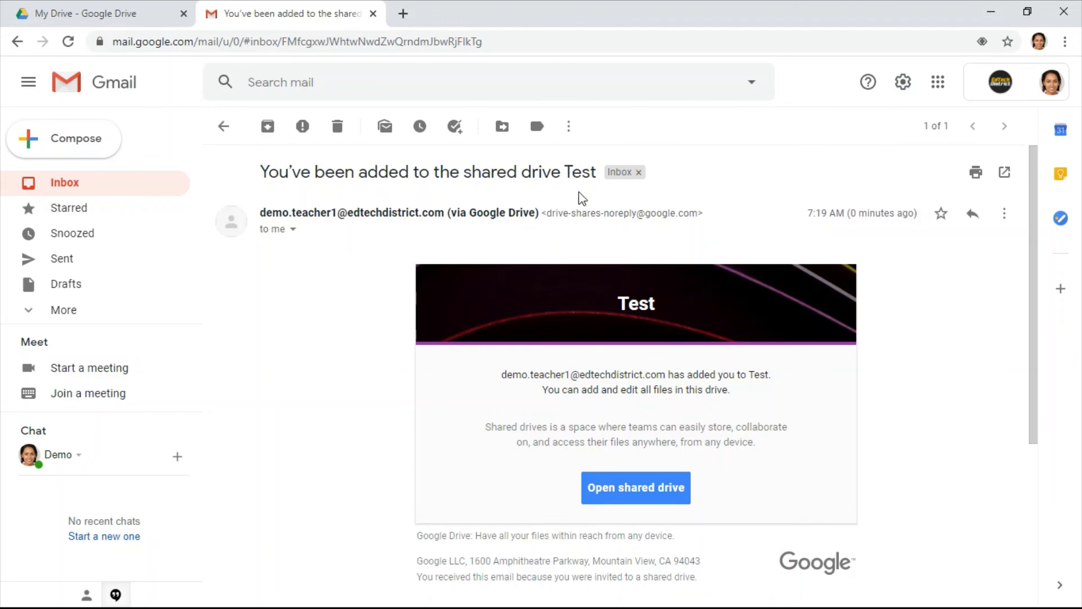
pyautogui.click(603, 488)
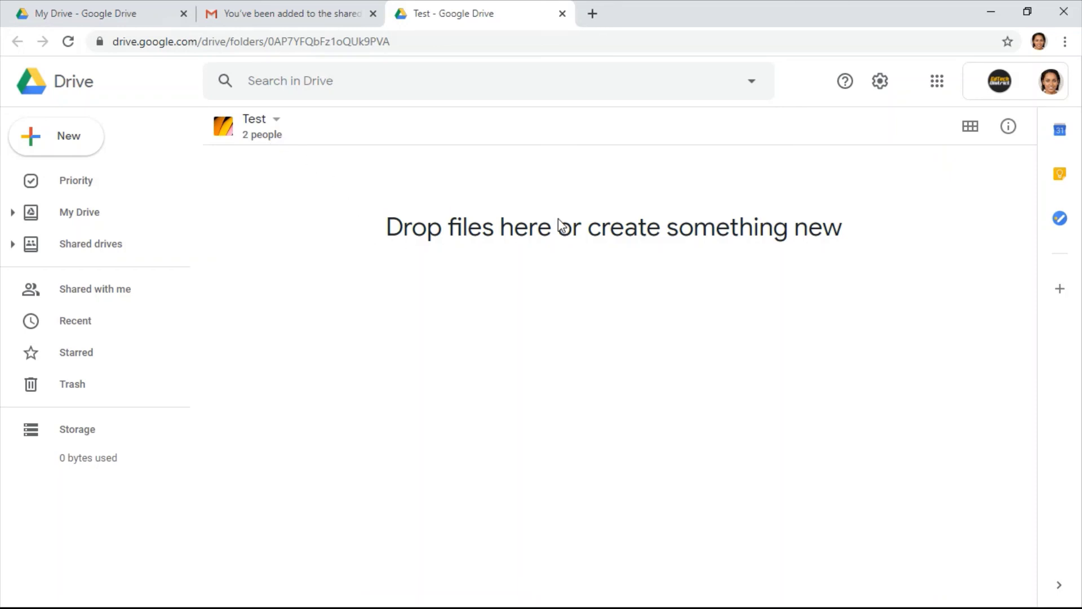
# - Create a Google Docs document named Shared Drive Doc in the Test shared drive and close it
pyautogui.click(60, 141)
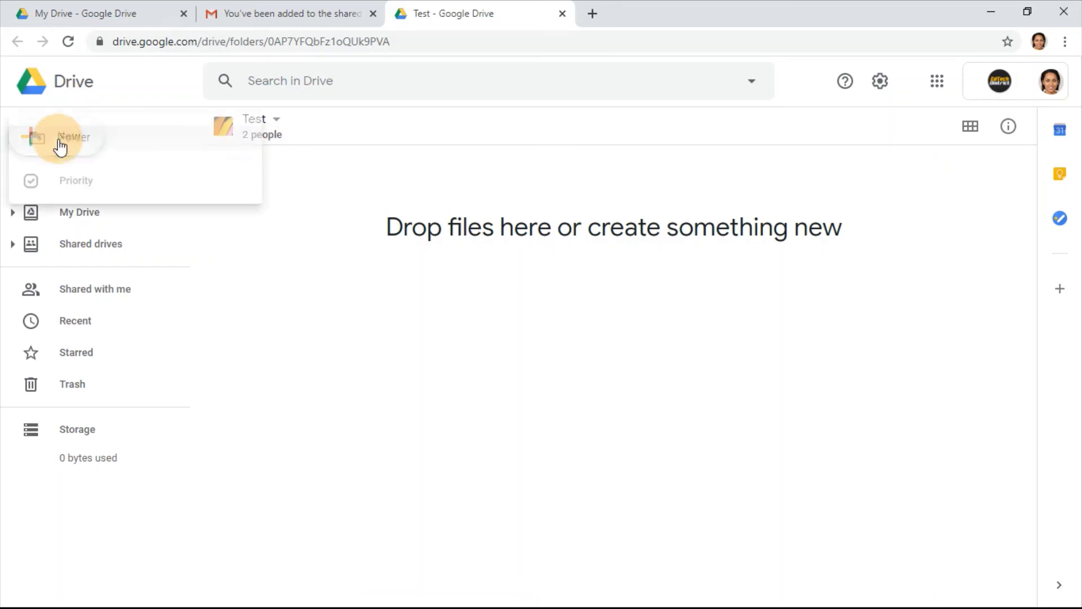
pyautogui.click(86, 244)
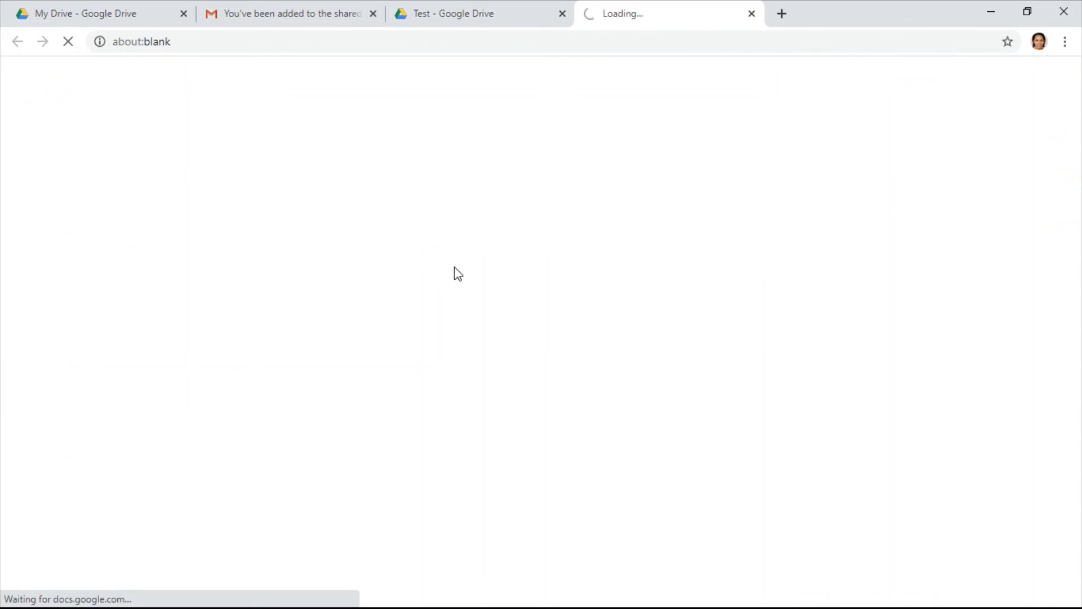
pyautogui.click(154, 74)
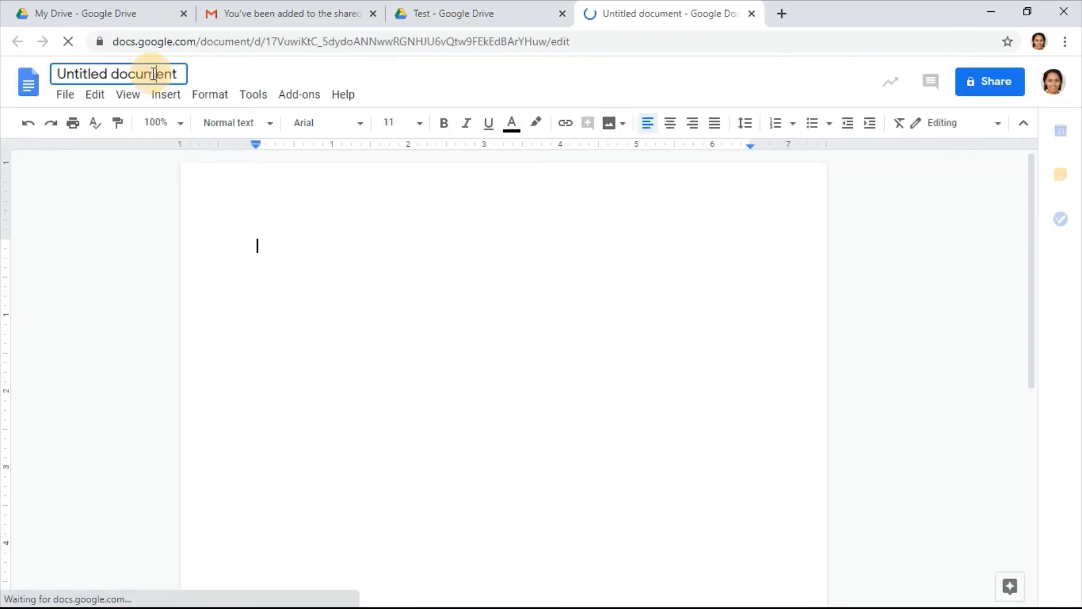
pyautogui.write('Share')
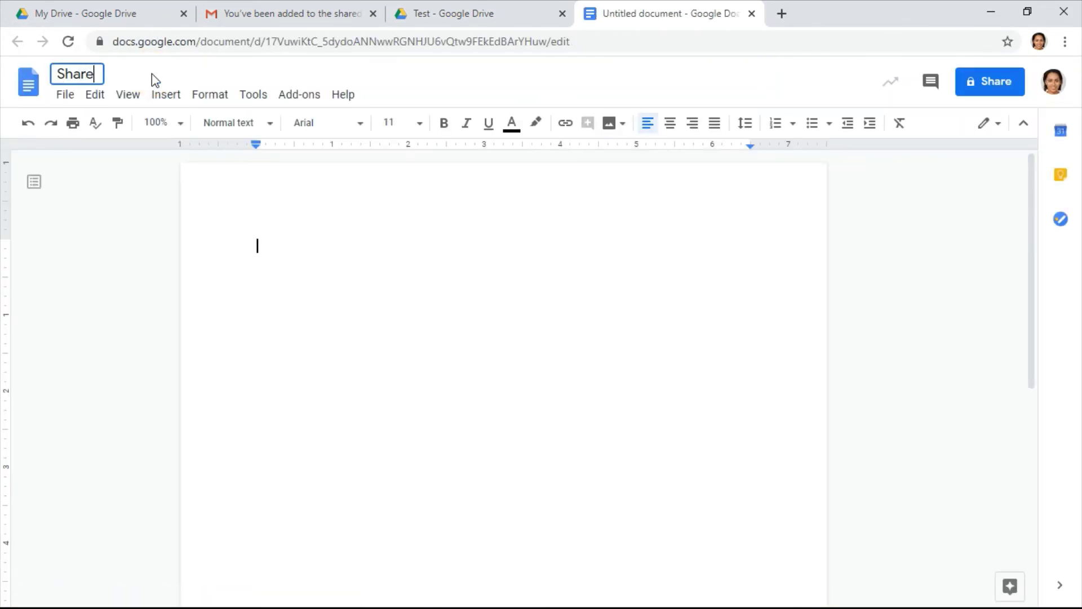
pyautogui.write('d Drive Doc')
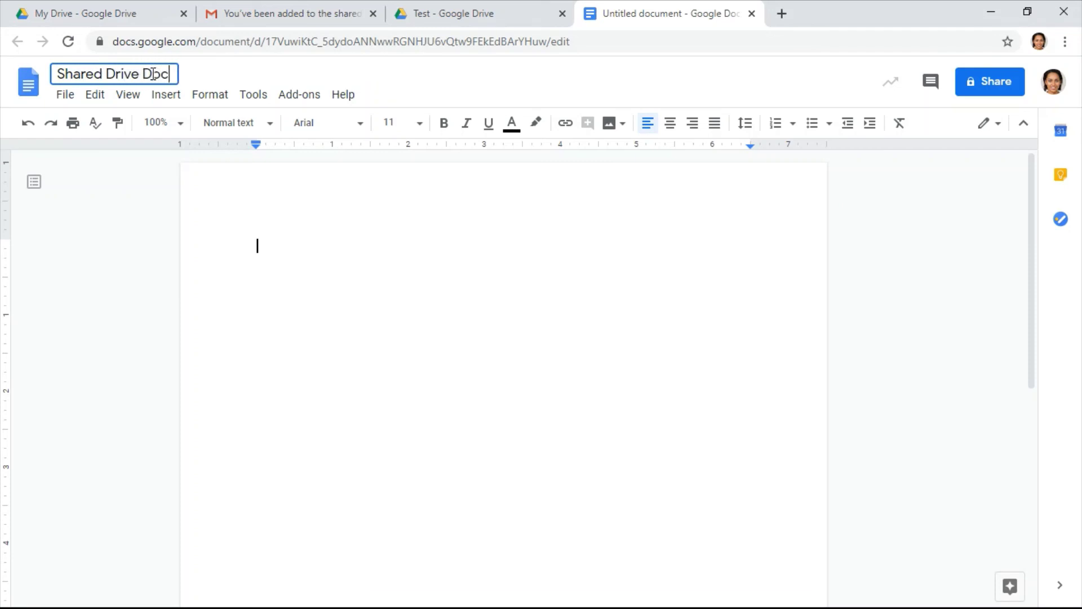
pyautogui.press('Return')
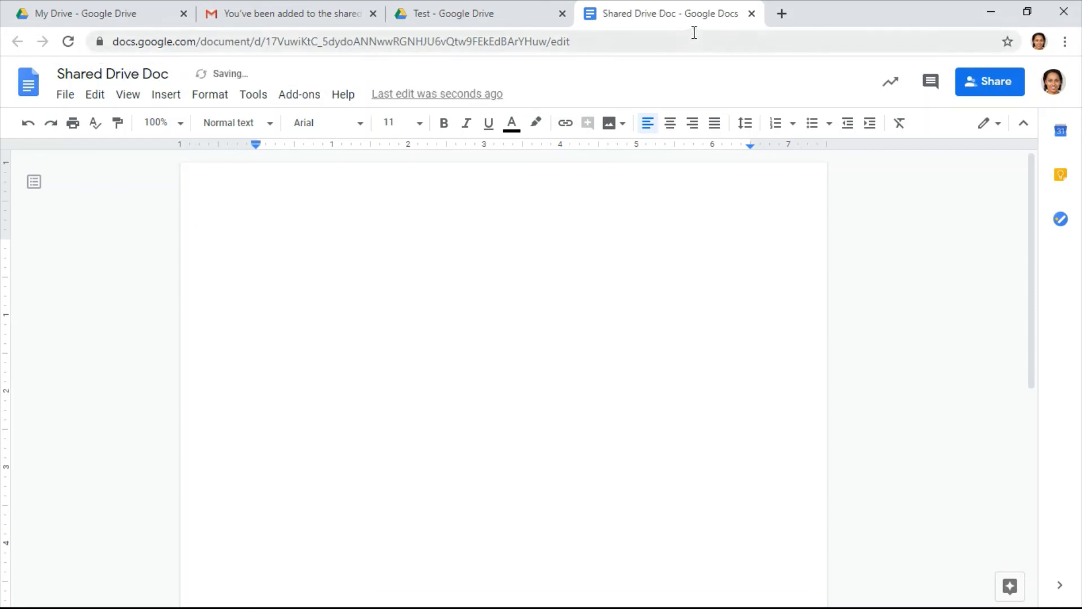
pyautogui.click(751, 13)
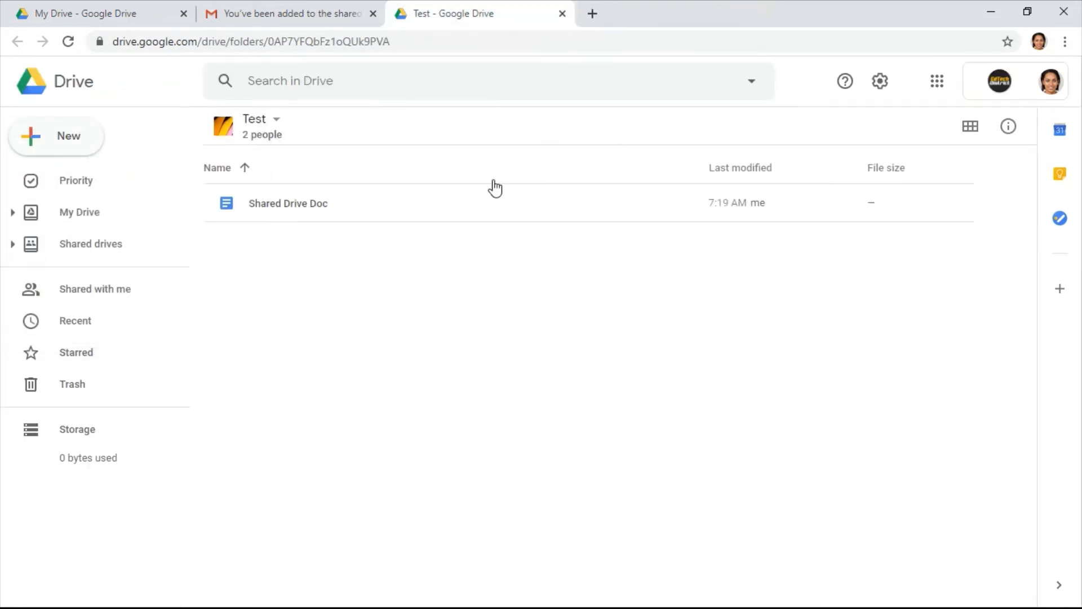
# - Examine the collaborator's available actions for Shared Drive Doc and try to move the document into My Drive
pyautogui.rightClick(296, 213)
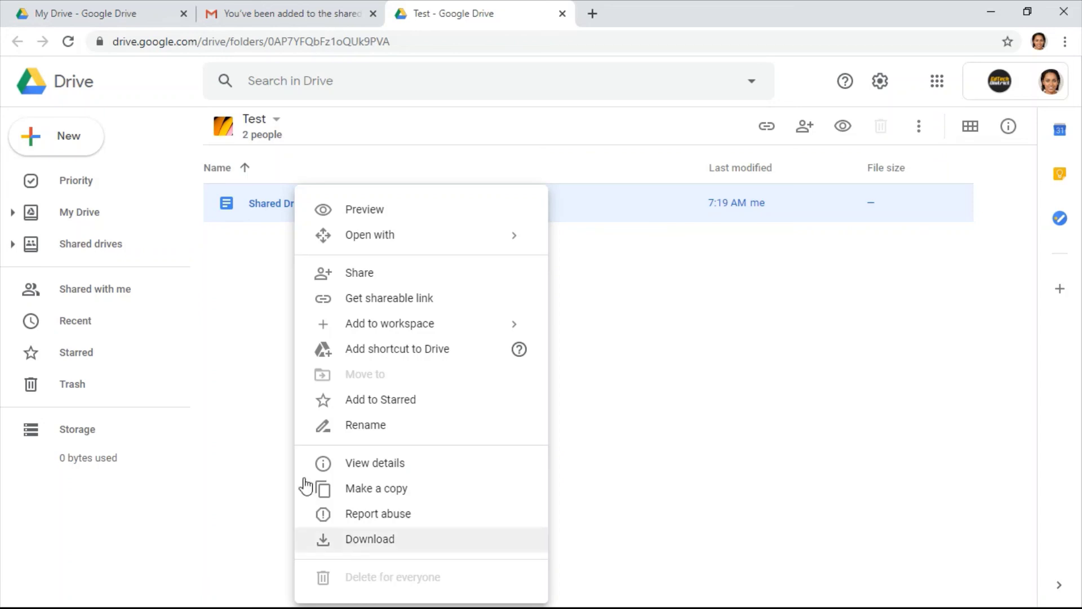
pyautogui.moveTo(253, 217); pyautogui.dragTo(303, 203)
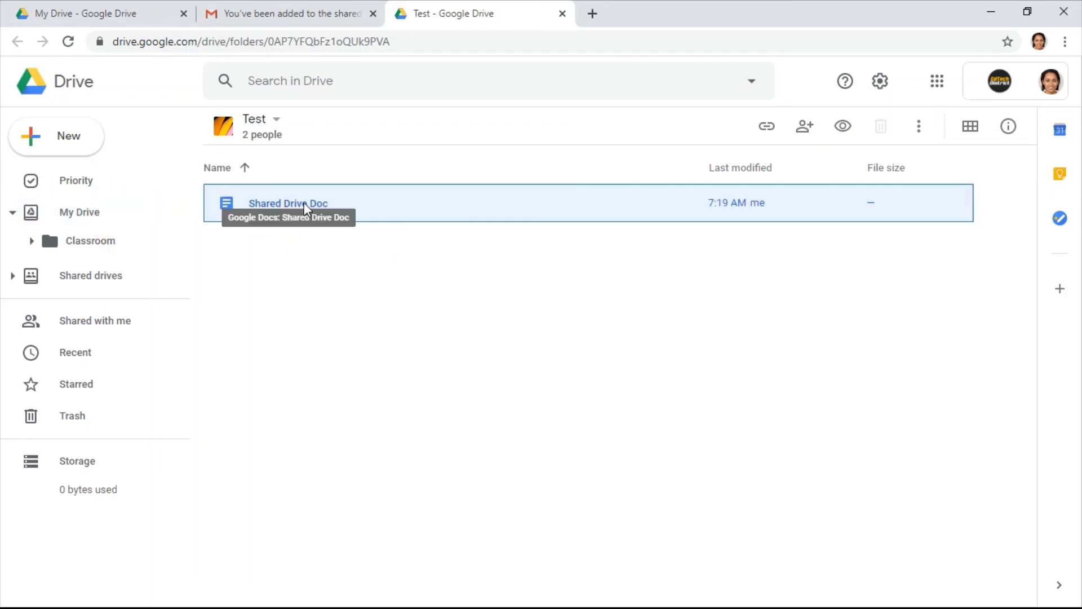
# - Switch to the owner's Drive and examine the actions available to a manager for Shared Drive Doc
pyautogui.hotkey('alt', 'Tab')
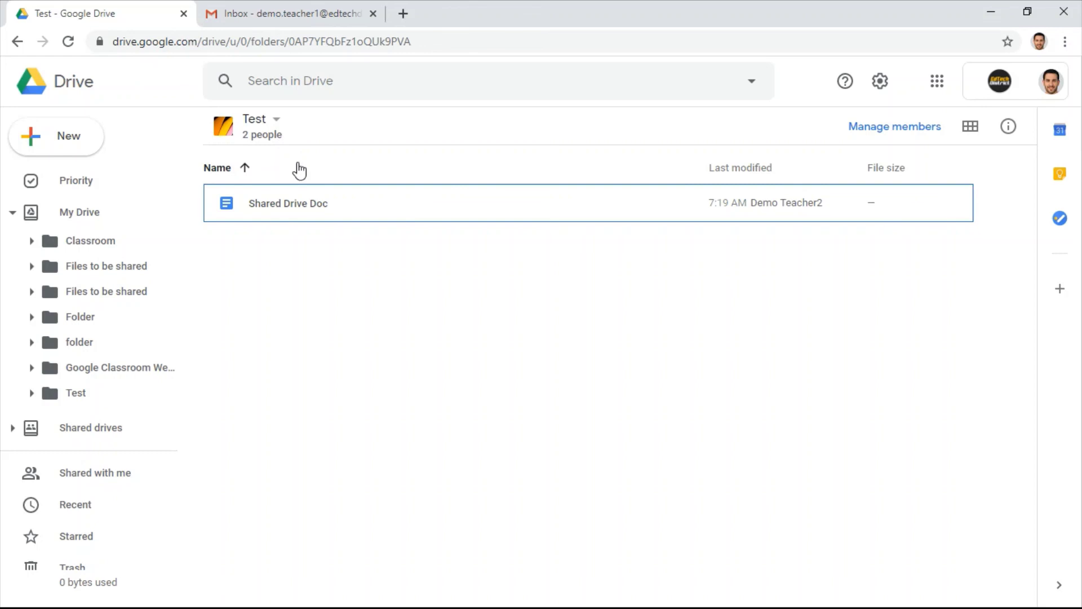
pyautogui.rightClick(297, 203)
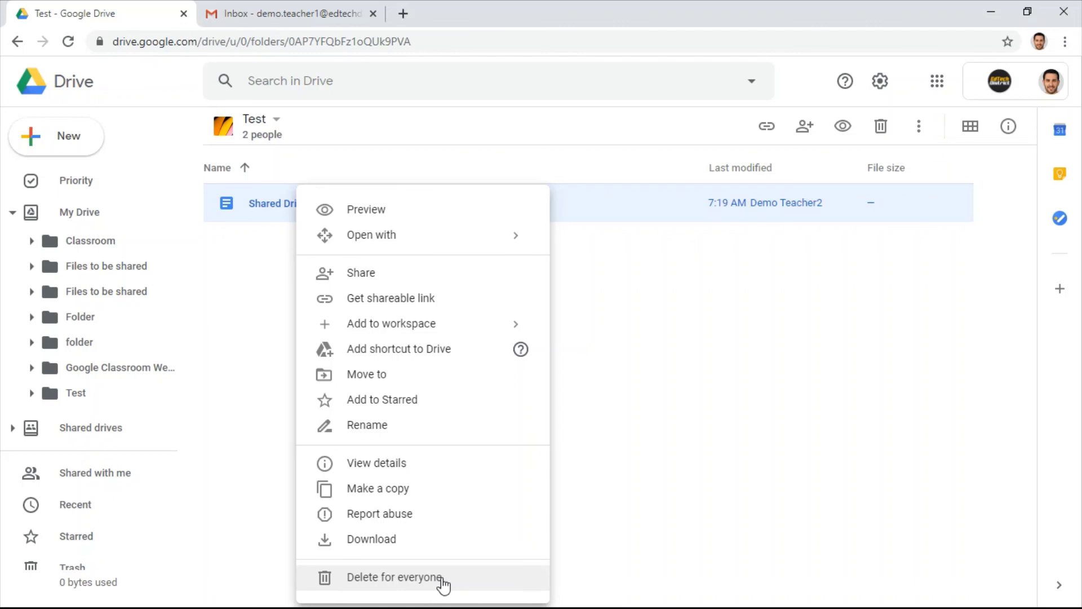
pyautogui.click(640, 340)
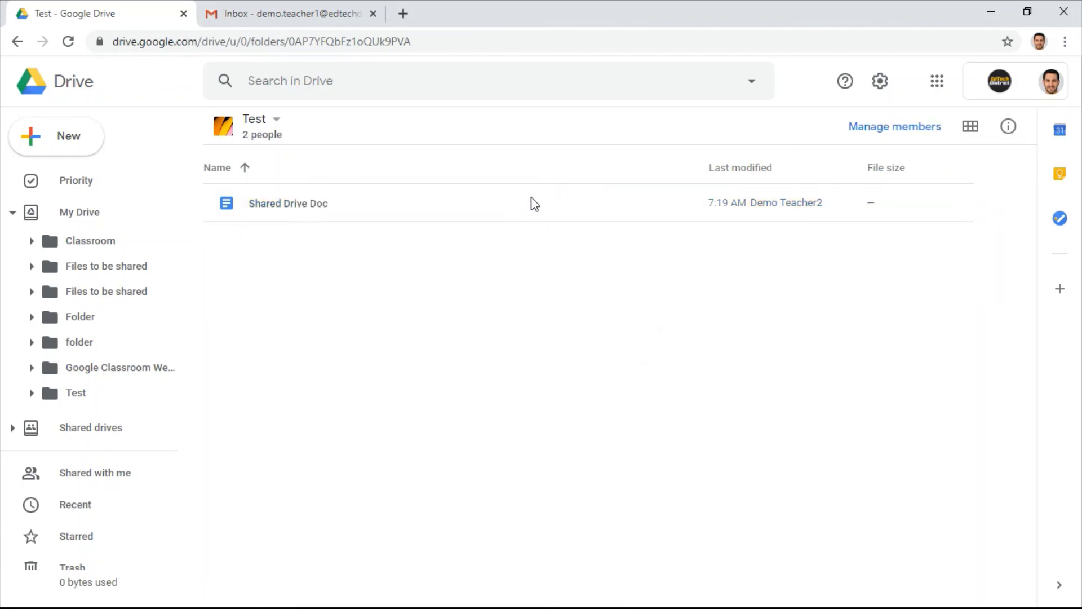
# - View the owner's My Drive contents and the list of shared drives
pyautogui.click(87, 212)
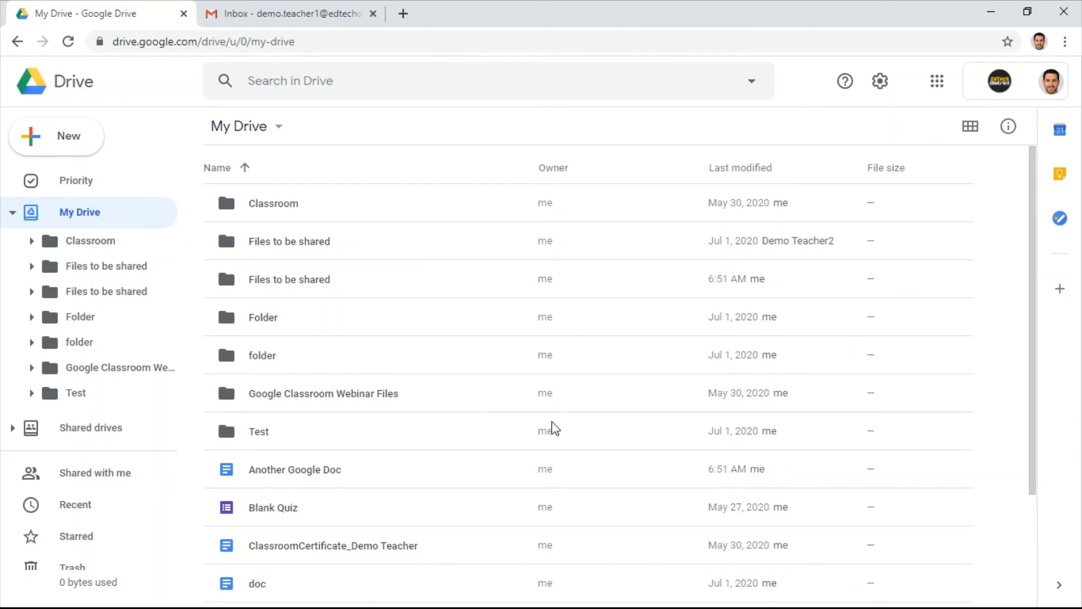
pyautogui.click(104, 429)
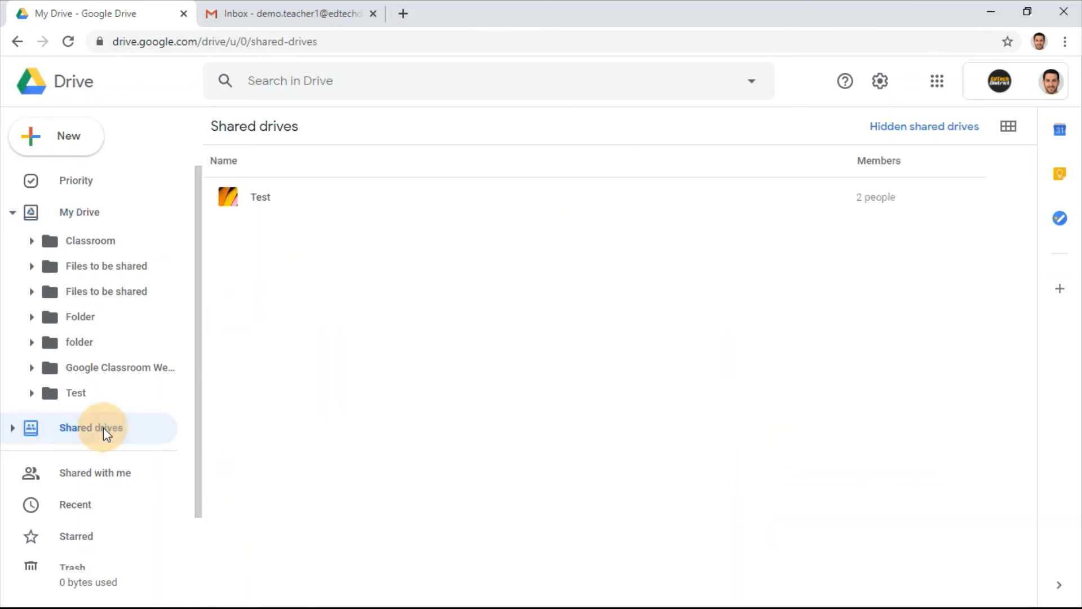